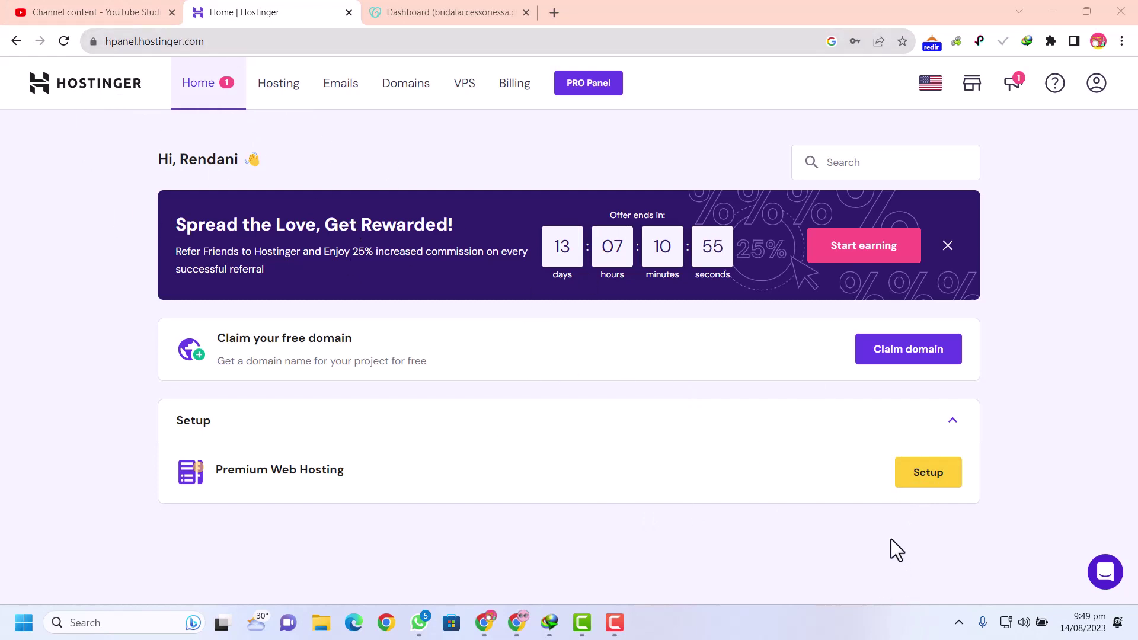
Start the Premium Web Hosting setup and skip the personalized experience survey
{"action": "left_click", "coordinate": [929, 474]}
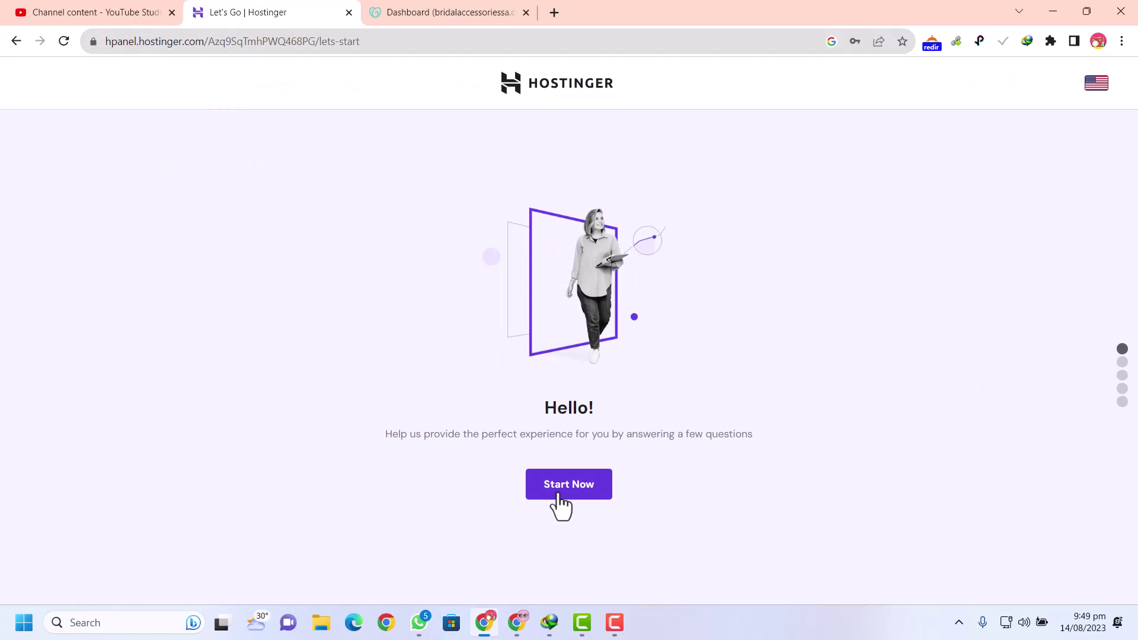
{"action": "left_click", "coordinate": [560, 504]}
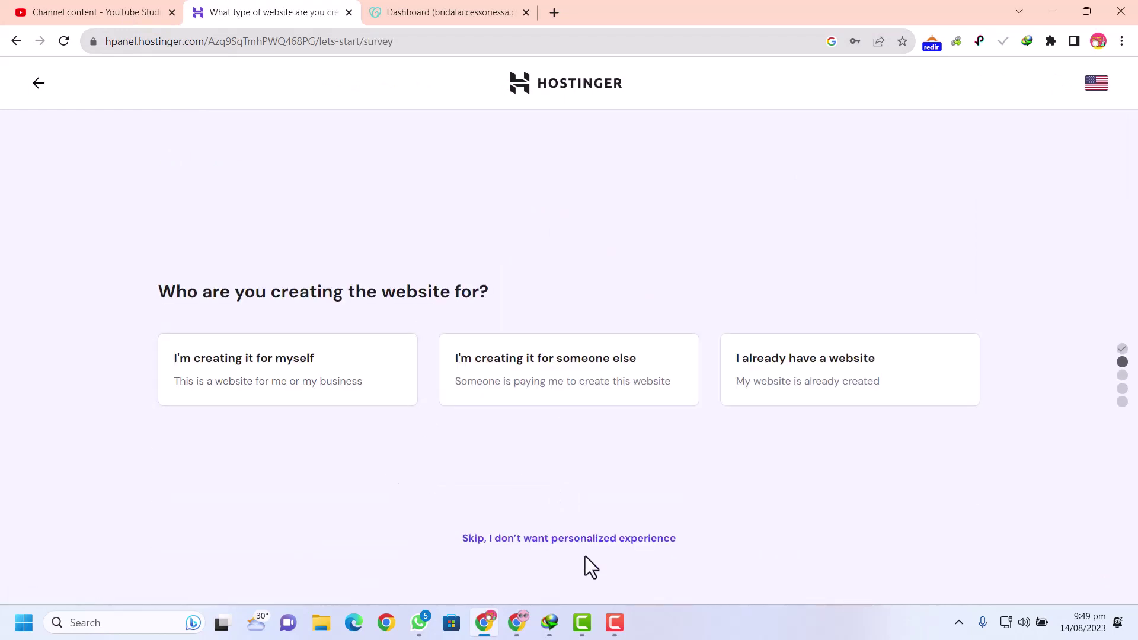
{"action": "left_click", "coordinate": [578, 540]}
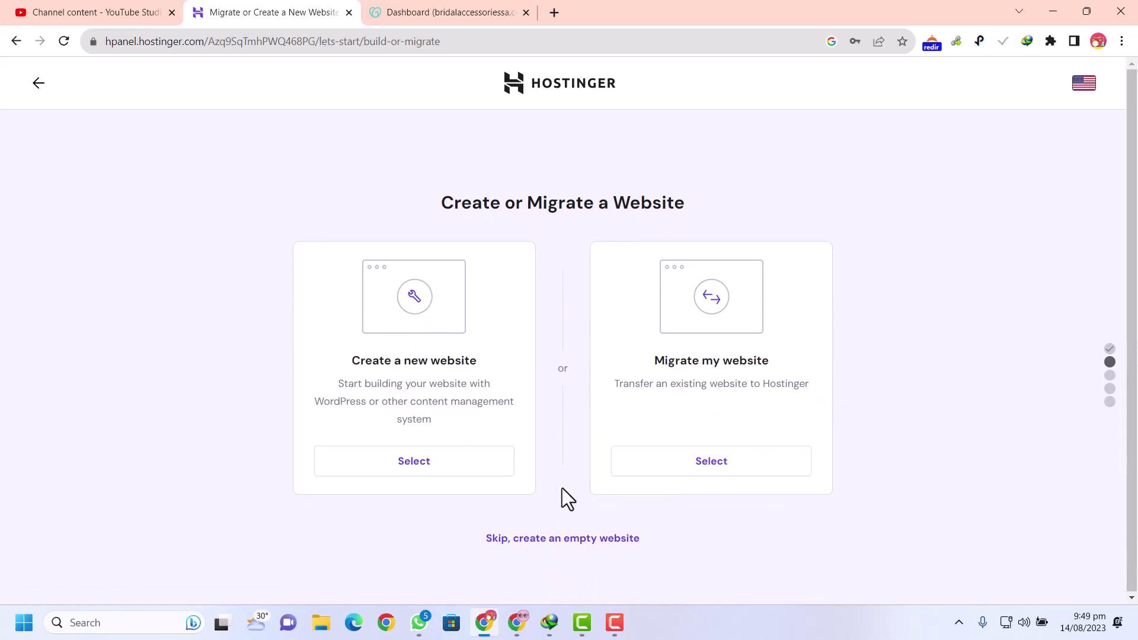
Choose to migrate a website by uploading an archive, and skip the file import
{"action": "left_click", "coordinate": [711, 469]}
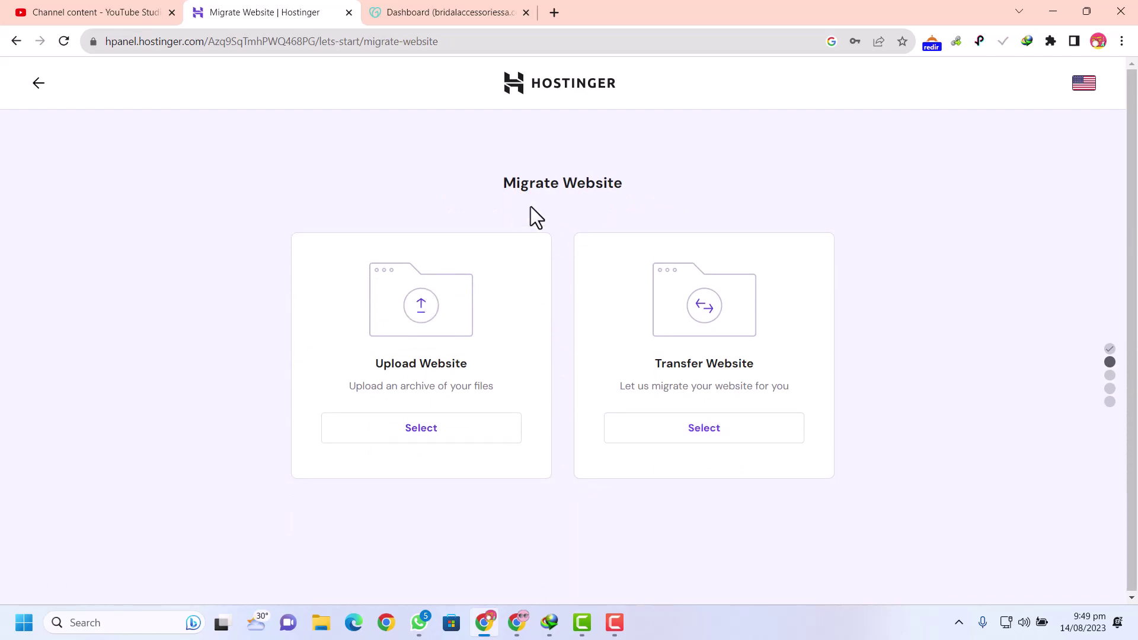
{"action": "left_click", "coordinate": [446, 441]}
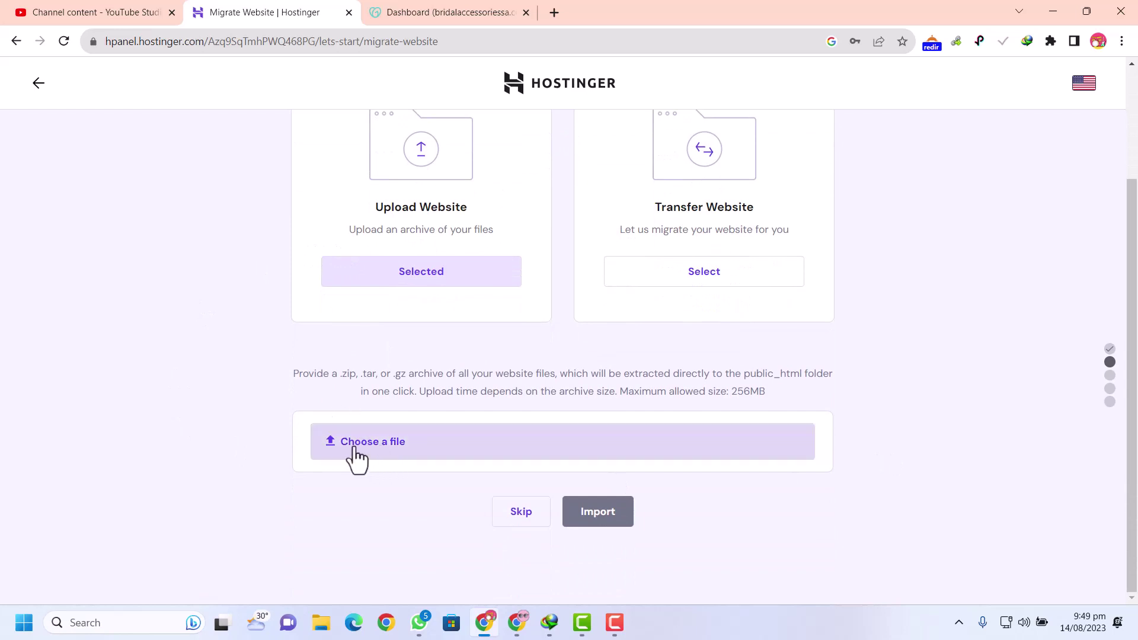
{"action": "left_click", "coordinate": [521, 526]}
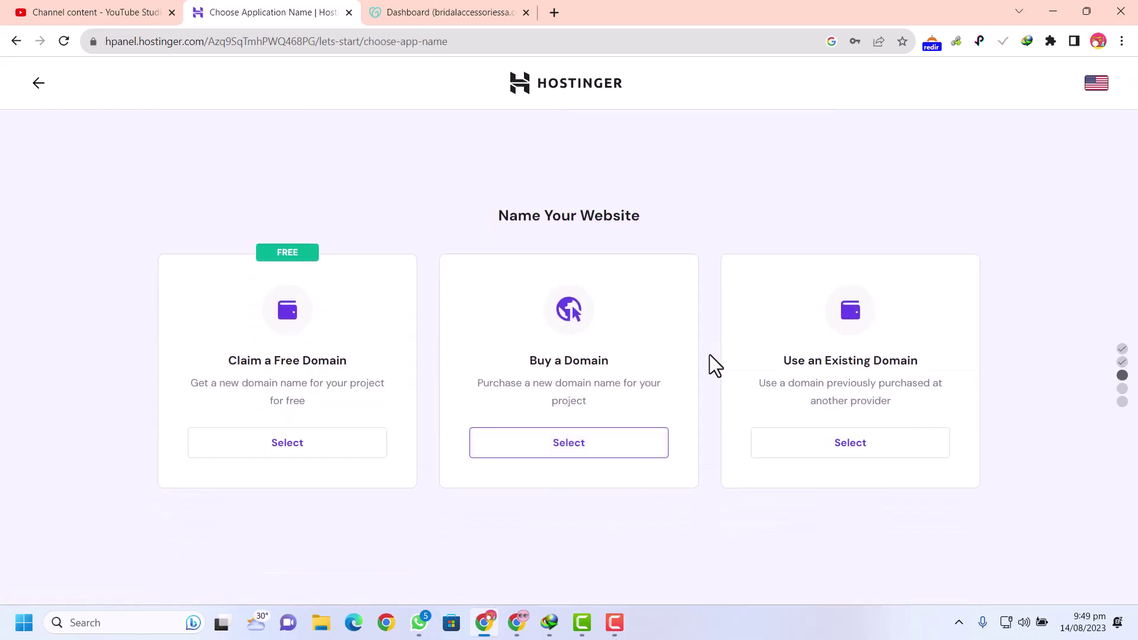
Name the website with the existing domain bridalaccessoriessa.co.za and continue to its summary
{"action": "left_click", "coordinate": [830, 450]}
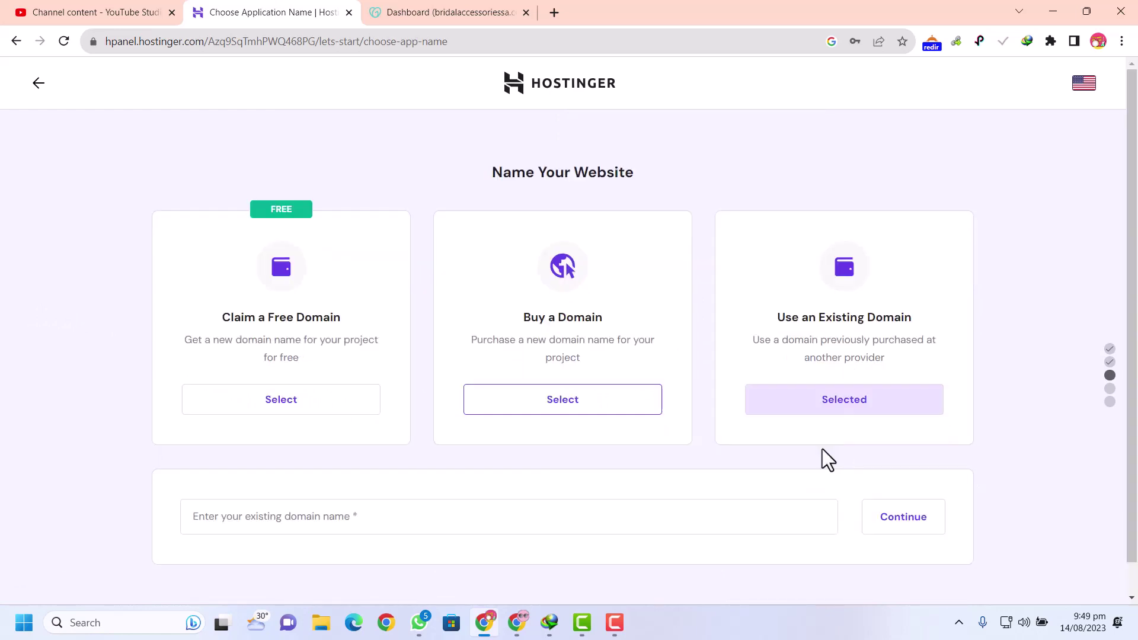
{"action": "left_click", "coordinate": [468, 529]}
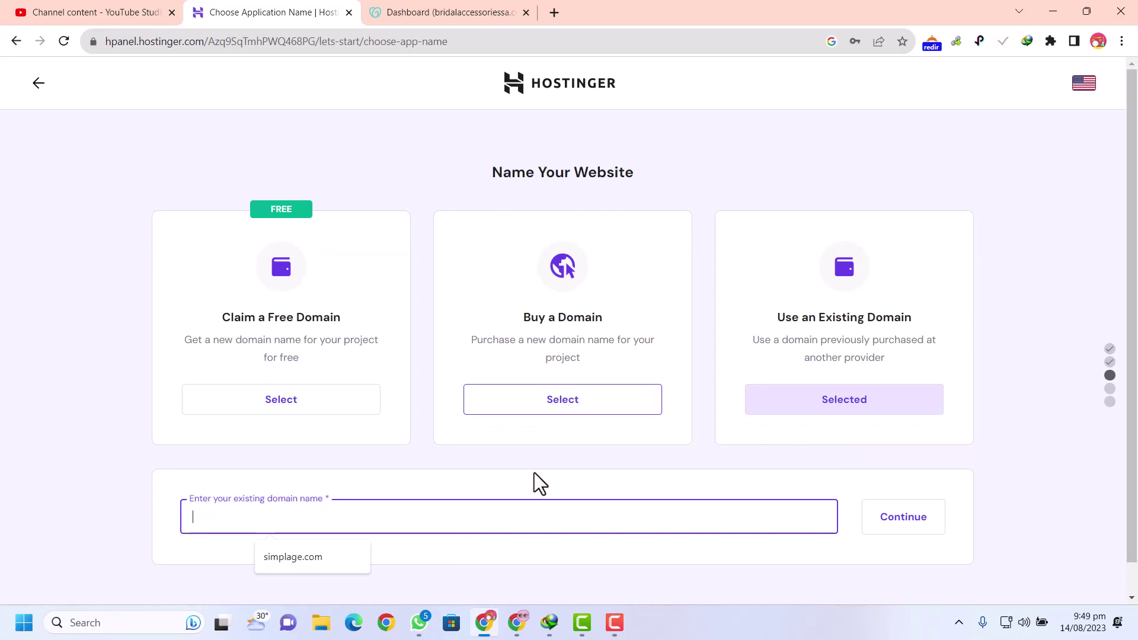
{"action": "scroll", "coordinate": [535, 472], "scroll_direction": "down", "scroll_amount": 1}
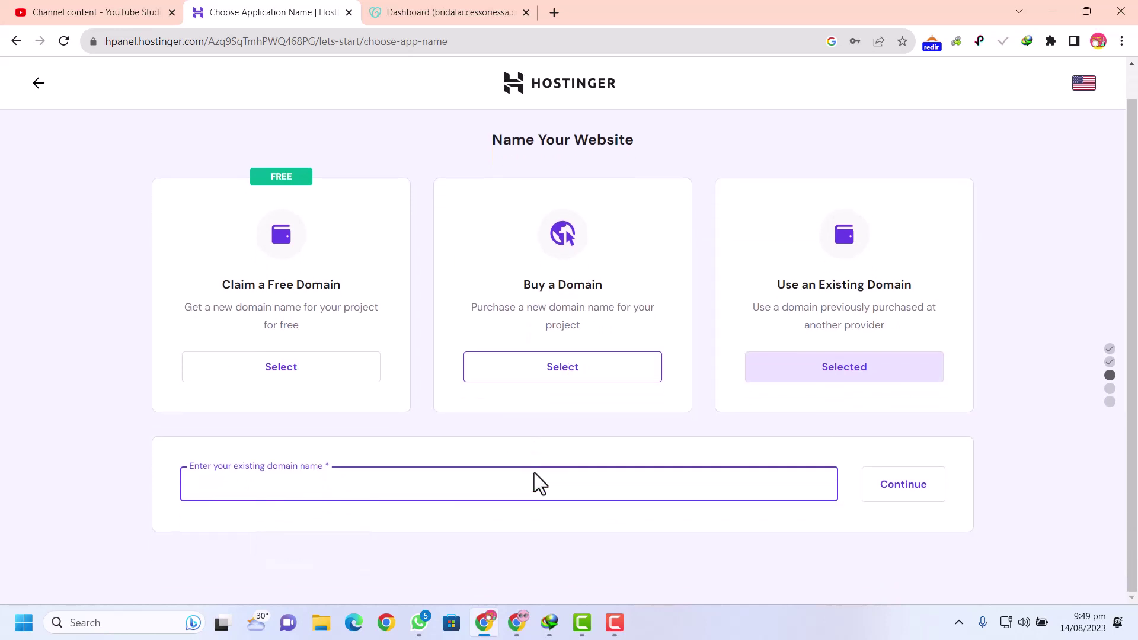
{"action": "left_click", "coordinate": [368, 480]}
{"action": "type", "text": "https://bridalaccessoriessa.co.za/"}
{"action": "key", "text": "BackSpace"}
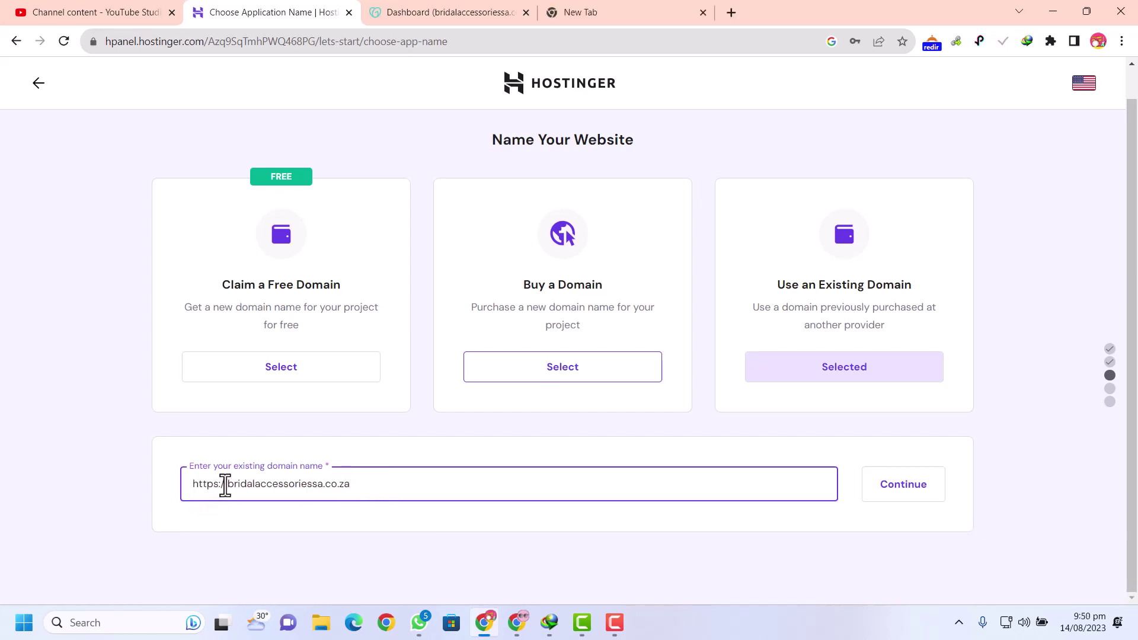
{"action": "left_click_drag", "start_coordinate": [229, 485], "coordinate": [177, 492]}
{"action": "key", "text": "BackSpace"}
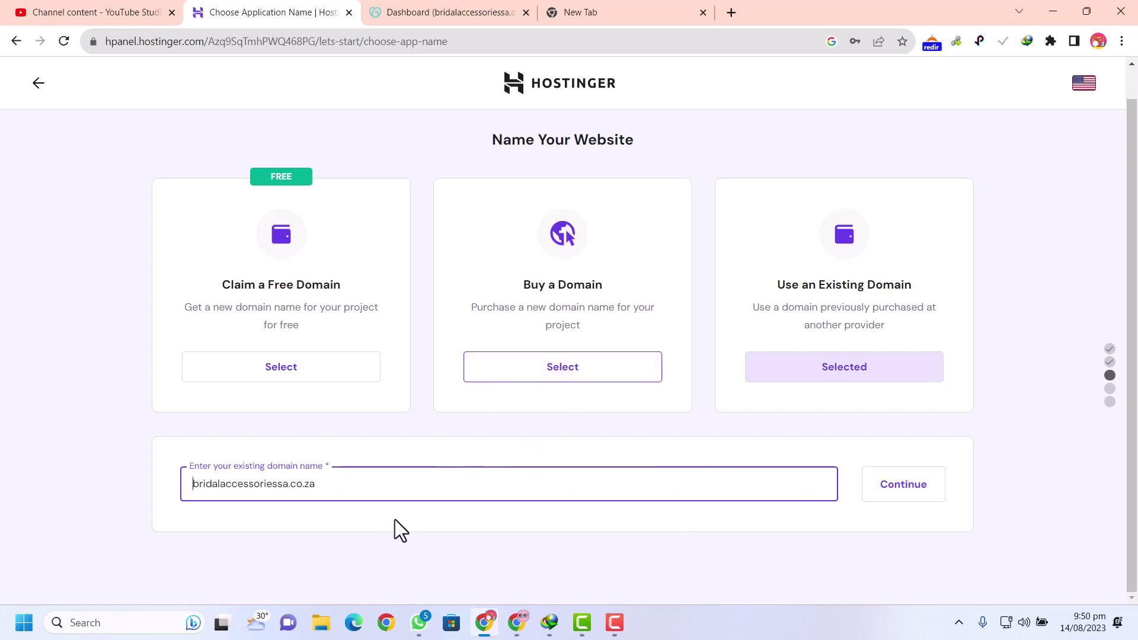
{"action": "left_click", "coordinate": [905, 502]}
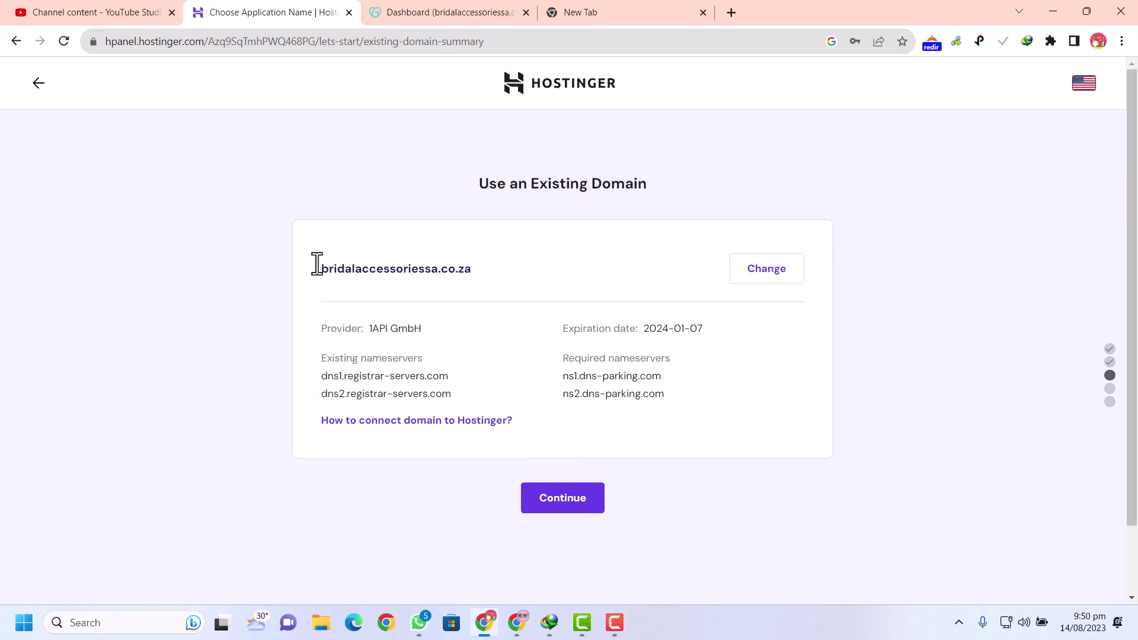
Review the domain name and its existing and required nameservers in the existing domain summary
{"action": "left_click_drag", "start_coordinate": [318, 264], "coordinate": [518, 267]}
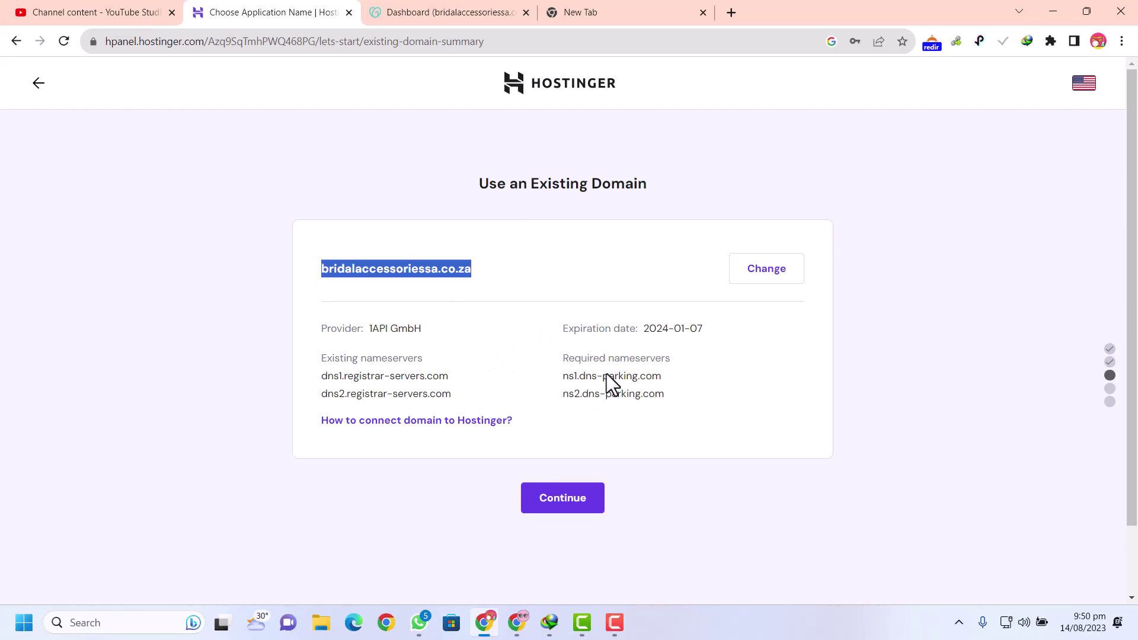
{"action": "left_click", "coordinate": [663, 380]}
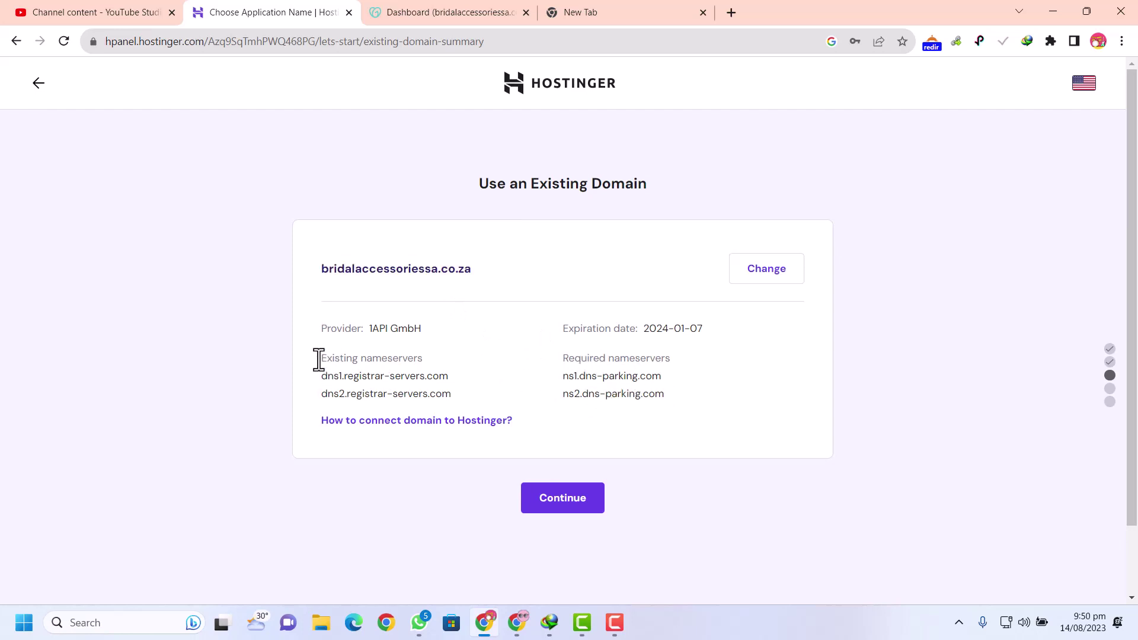
{"action": "left_click_drag", "start_coordinate": [323, 376], "coordinate": [450, 395]}
{"action": "left_click", "coordinate": [456, 397]}
Switch to GoDaddy and open the nameserver settings within DNS management for bridalaccessoriessa.co.za, checking Hostinger's required nameservers on the way
{"action": "left_click", "coordinate": [436, 2]}
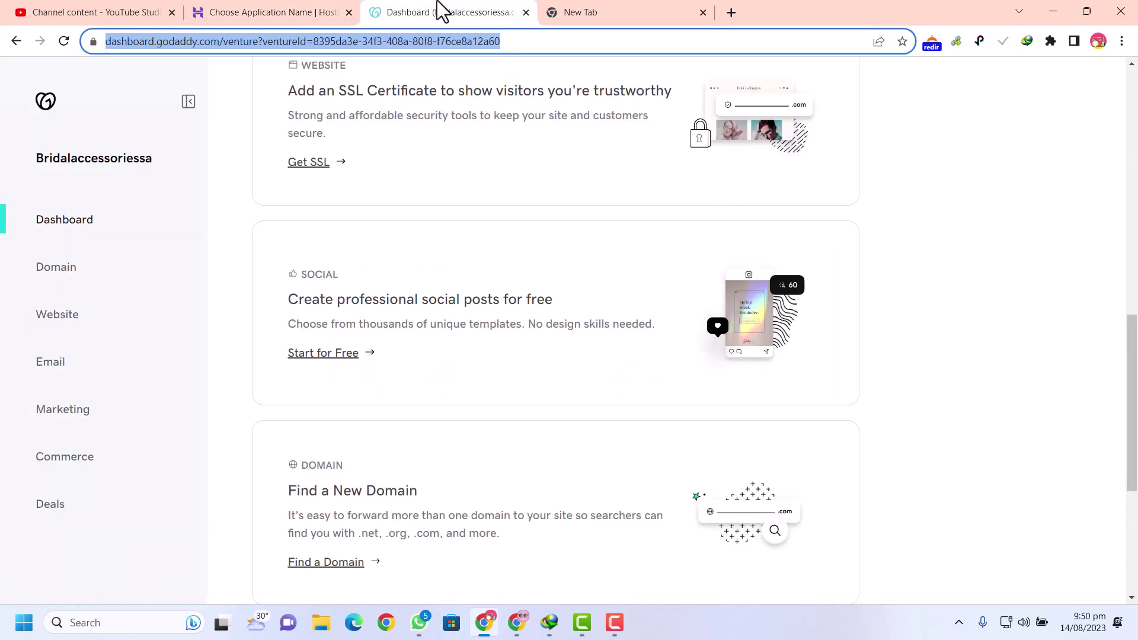
{"action": "left_click", "coordinate": [67, 278]}
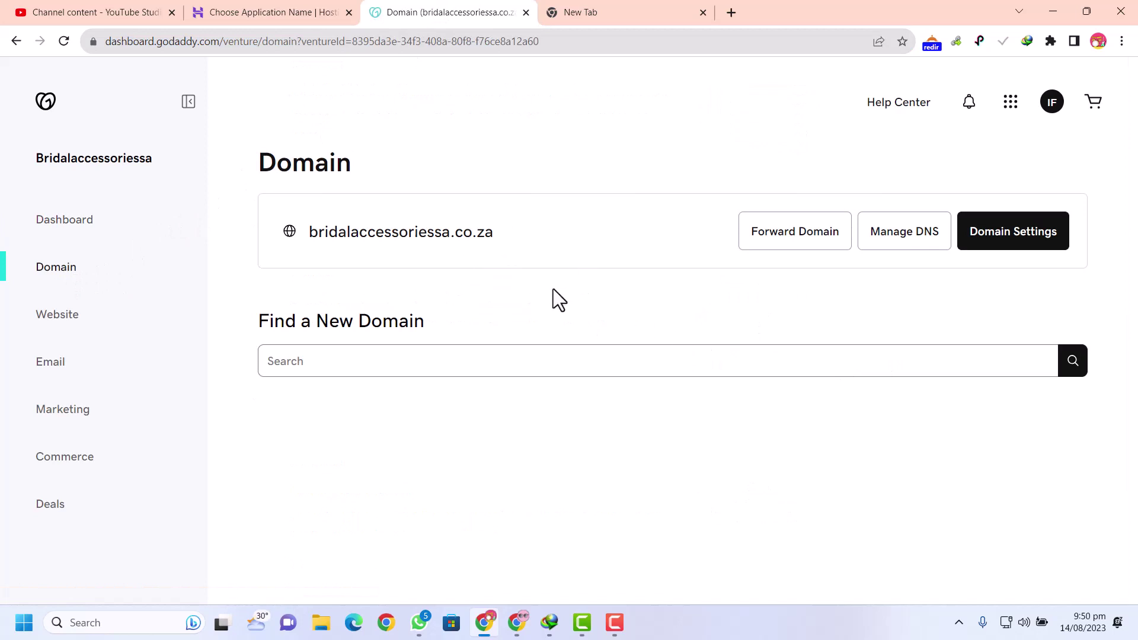
{"action": "left_click", "coordinate": [904, 244]}
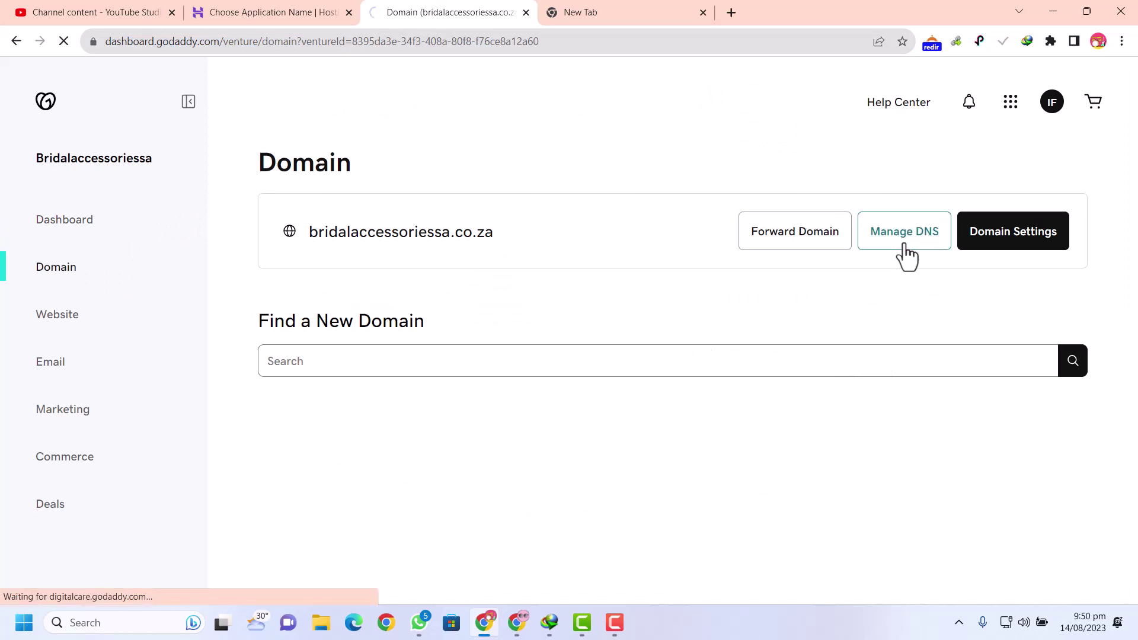
{"action": "left_click", "coordinate": [255, 12]}
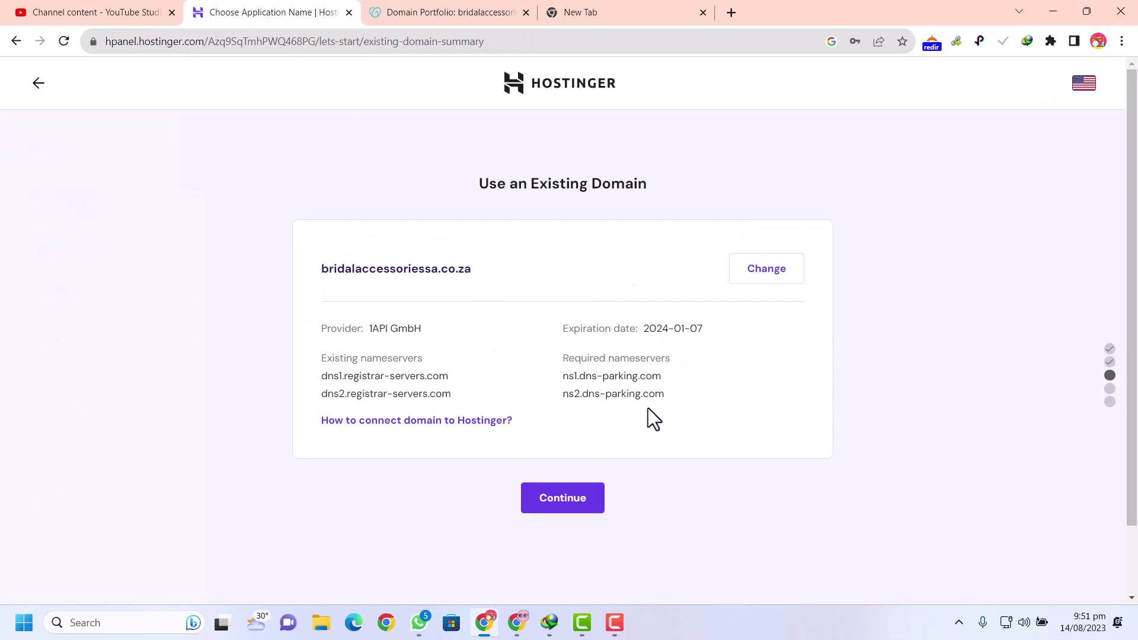
{"action": "left_click_drag", "start_coordinate": [672, 391], "coordinate": [561, 372]}
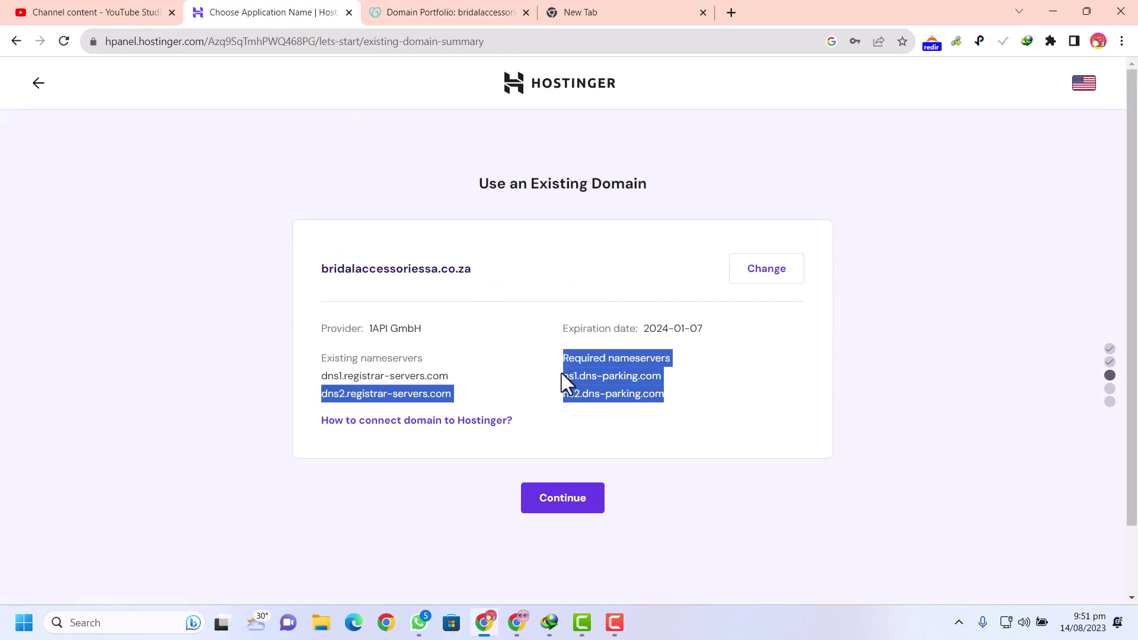
{"action": "left_click", "coordinate": [454, 12]}
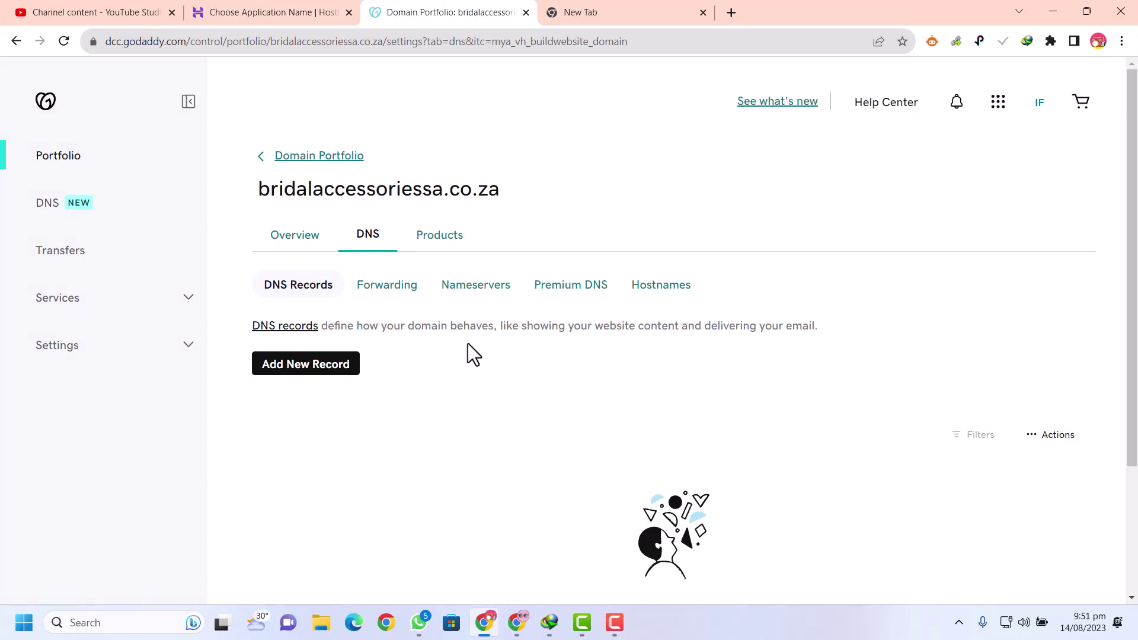
{"action": "left_click", "coordinate": [489, 293]}
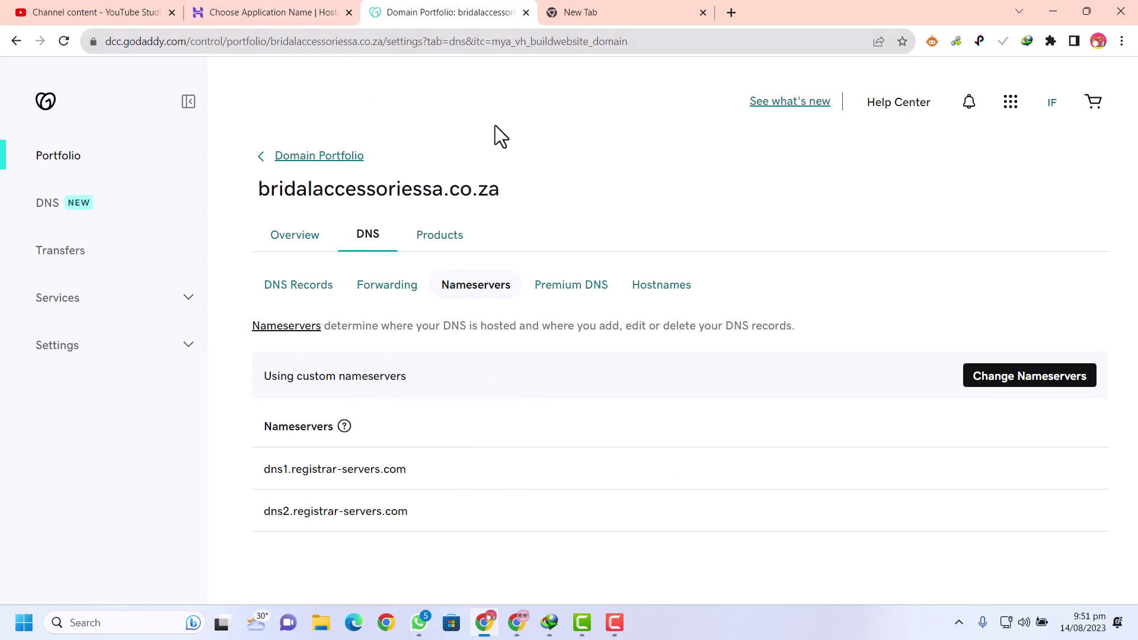
Edit the domain's nameservers in GoDaddy, replacing the first one with Hostinger's required ns1.dns-parking.com
{"action": "left_click", "coordinate": [249, 11]}
{"action": "left_click", "coordinate": [449, 11]}
{"action": "left_click", "coordinate": [1016, 383]}
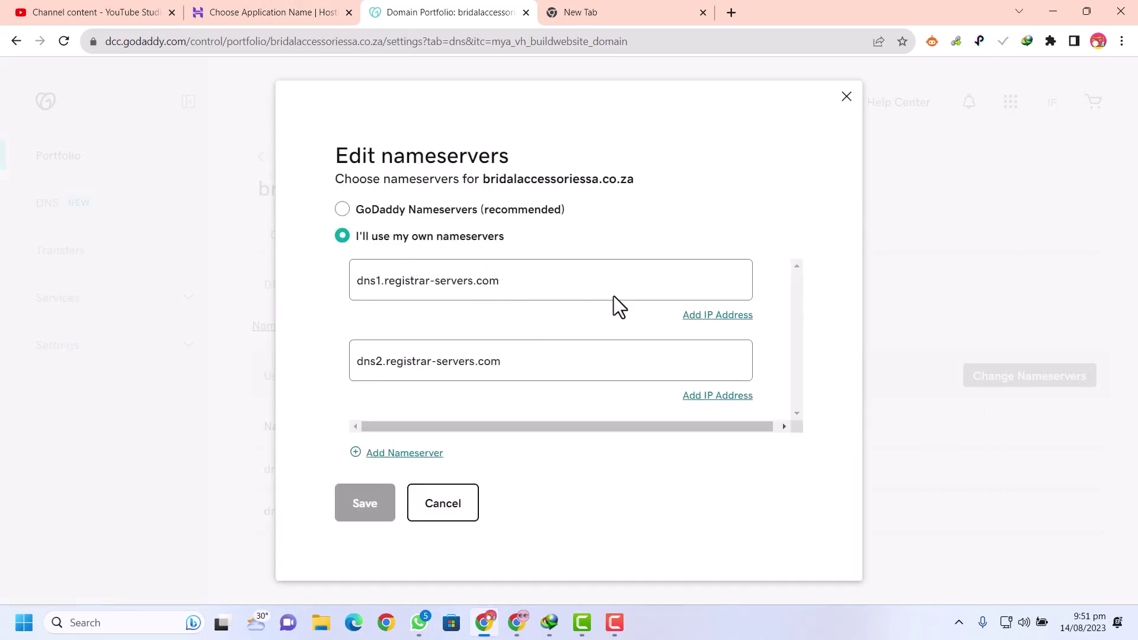
{"action": "left_click", "coordinate": [240, 12]}
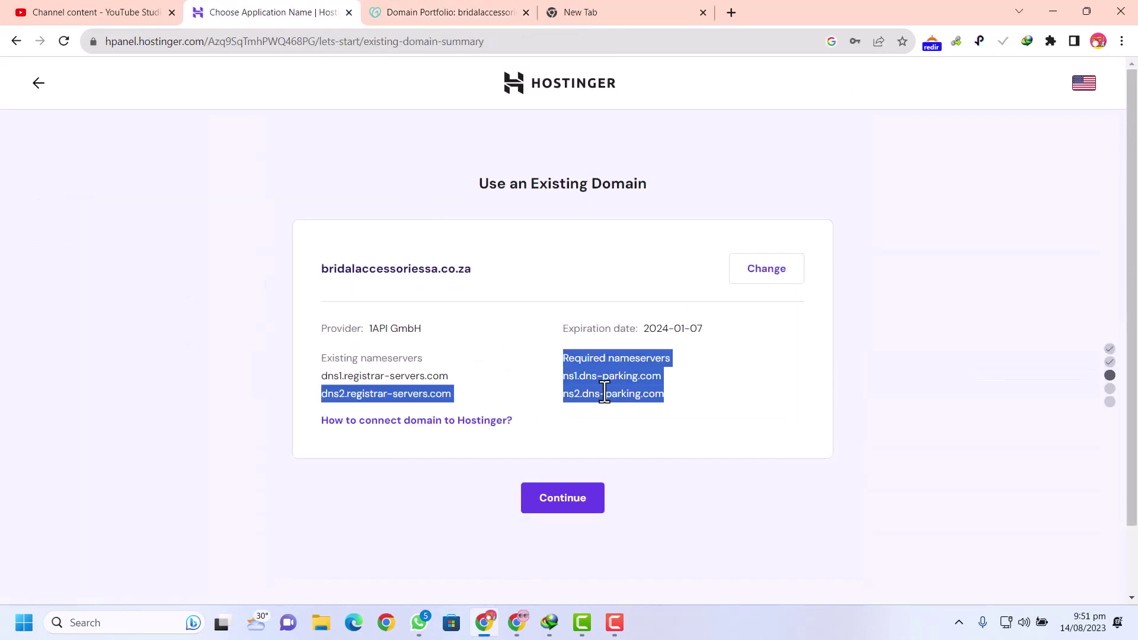
{"action": "left_click_drag", "start_coordinate": [664, 377], "coordinate": [566, 383]}
{"action": "key", "text": "ctrl+c"}
{"action": "left_click", "coordinate": [398, 8]}
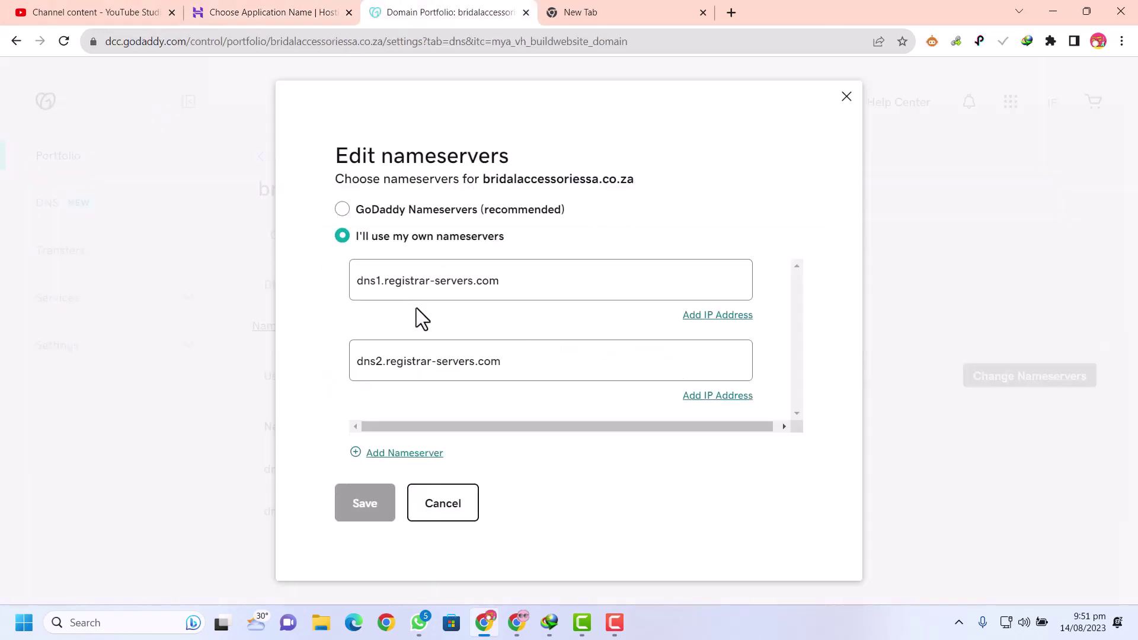
{"action": "triple_click", "coordinate": [536, 279]}
{"action": "key", "text": "ctrl+v"}
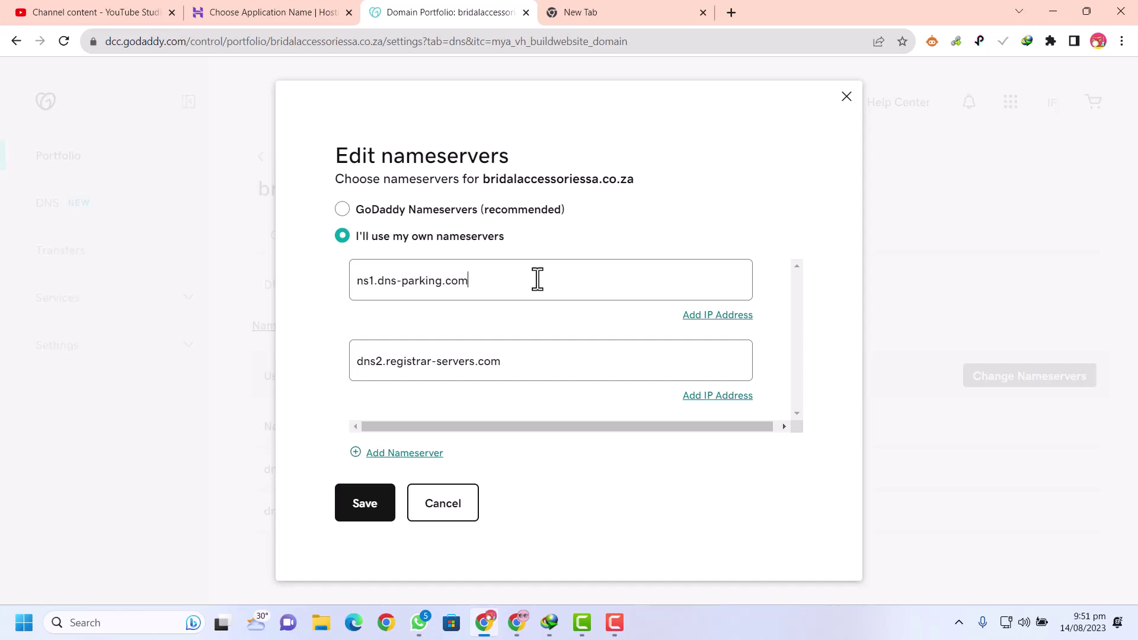
Replace the second GoDaddy nameserver with Hostinger's ns2.dns-parking.com, then save and consent to the nameserver update
{"action": "left_click", "coordinate": [318, 10]}
{"action": "left_click_drag", "start_coordinate": [664, 394], "coordinate": [561, 406]}
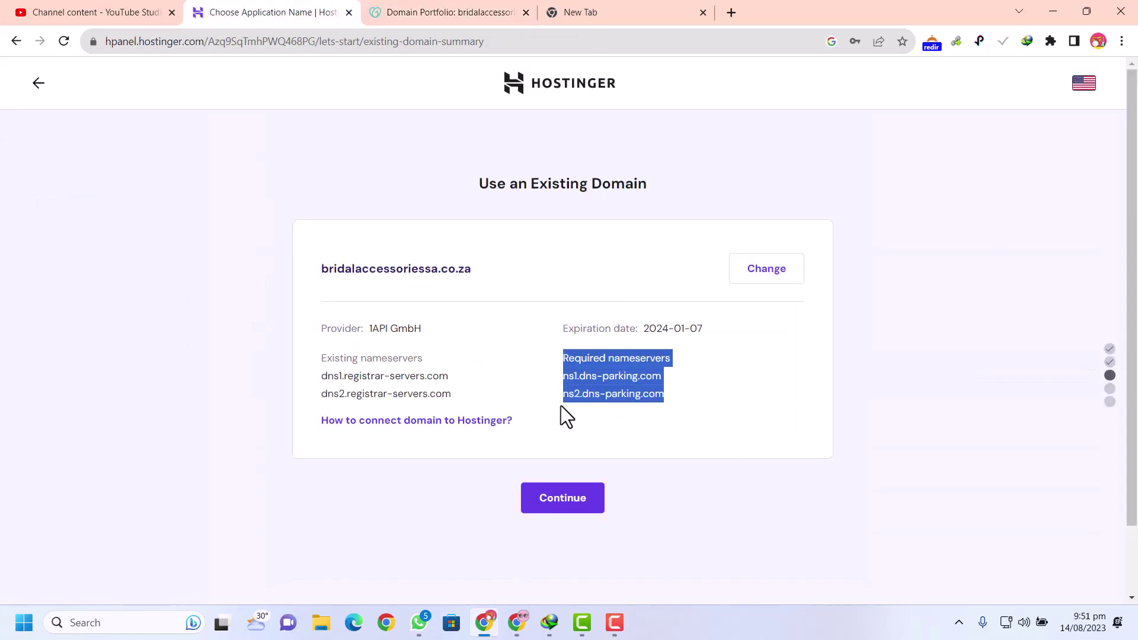
{"action": "triple_click", "coordinate": [589, 397]}
{"action": "key", "text": "ctrl+c"}
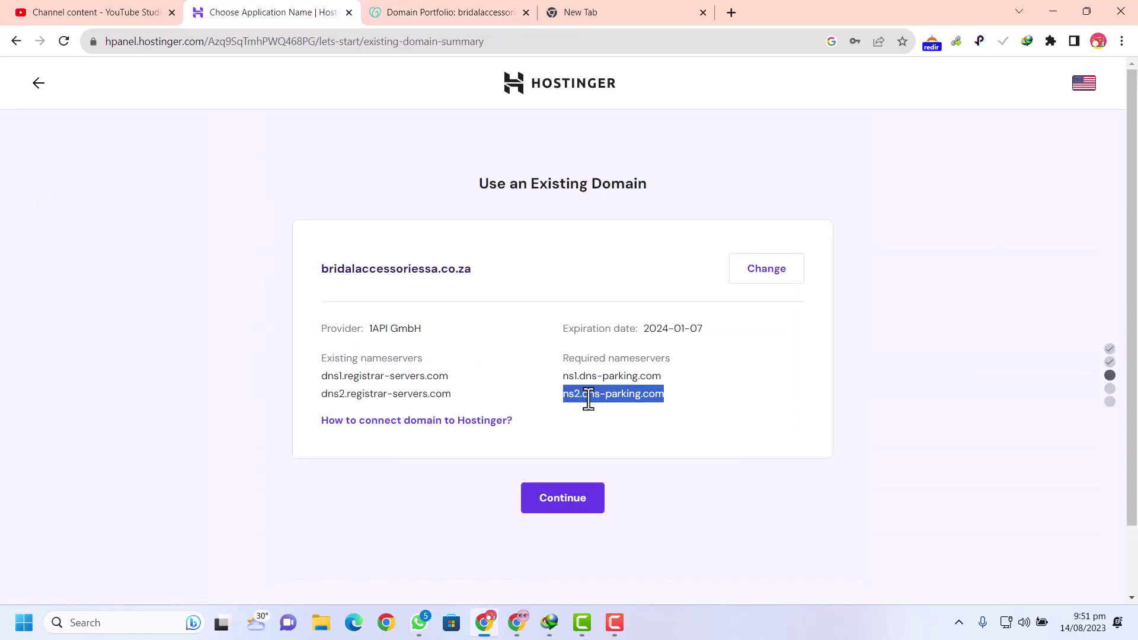
{"action": "left_click", "coordinate": [382, 11]}
{"action": "triple_click", "coordinate": [450, 354]}
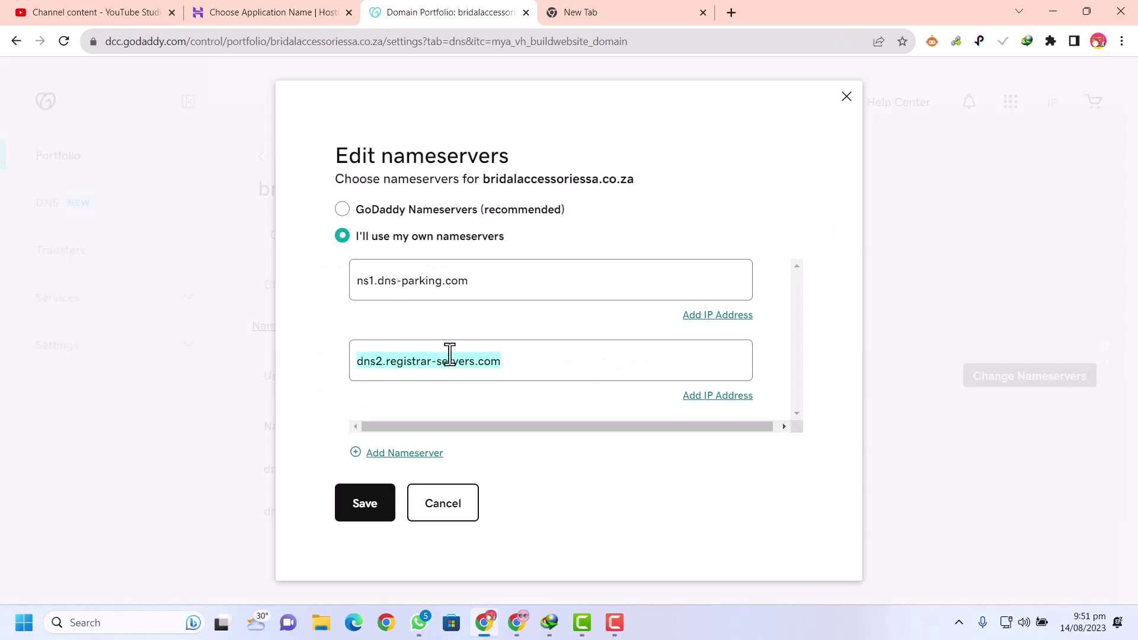
{"action": "key", "text": "ctrl+v"}
{"action": "left_click", "coordinate": [375, 516]}
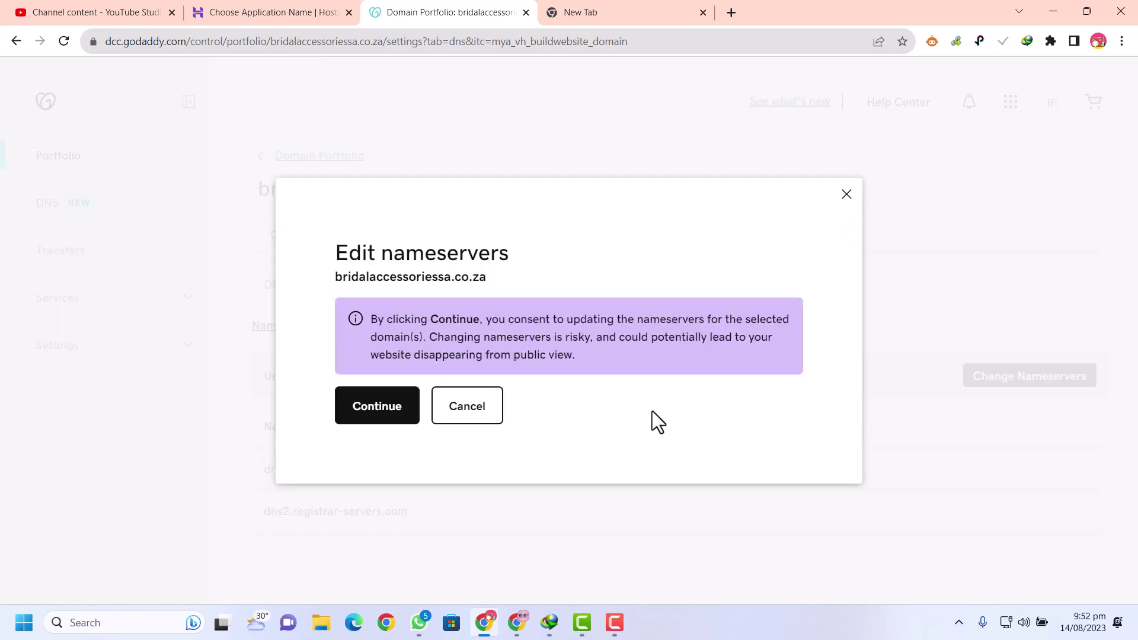
{"action": "left_click", "coordinate": [401, 414]}
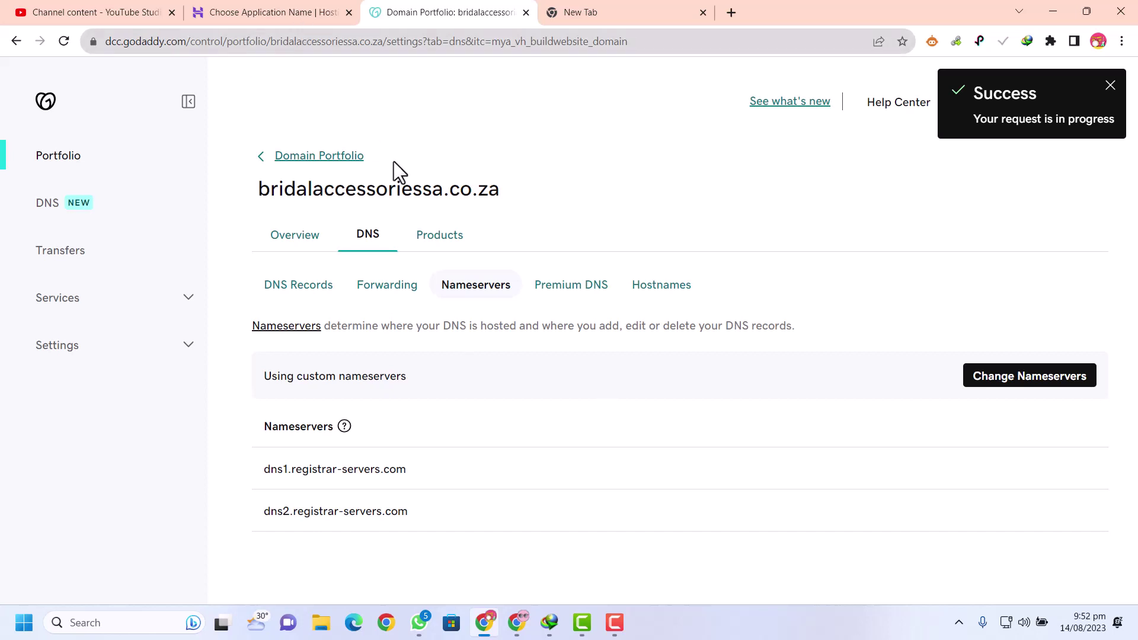
Return to Hostinger, continue with the existing domain and finish the hosting setup with the North America (USA, AZ) server
{"action": "left_click", "coordinate": [267, 7]}
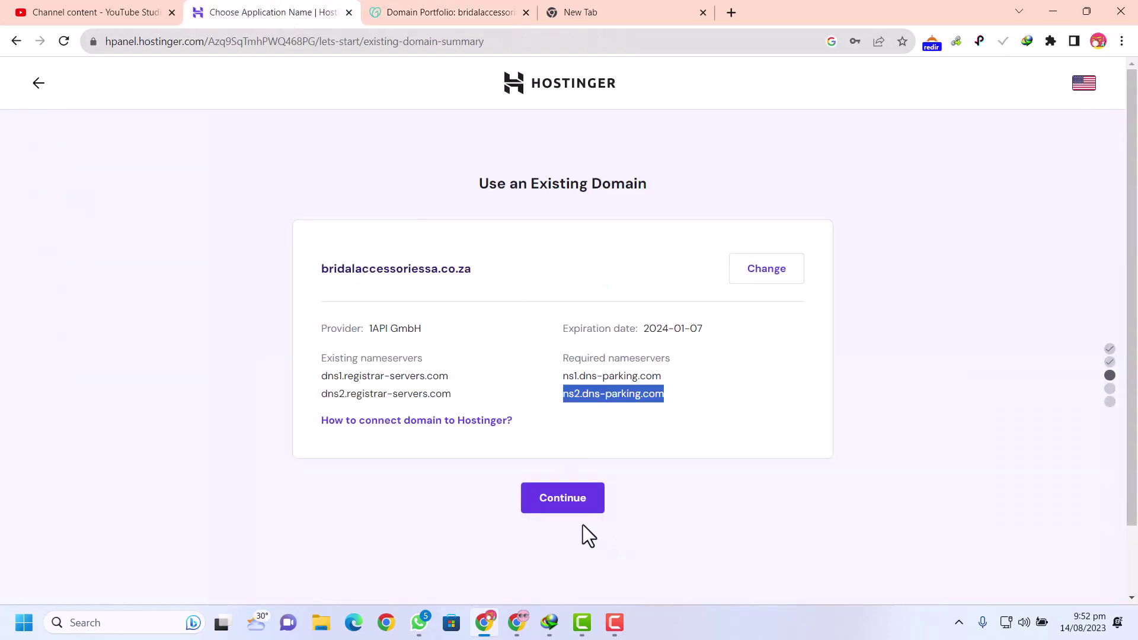
{"action": "left_click", "coordinate": [565, 505]}
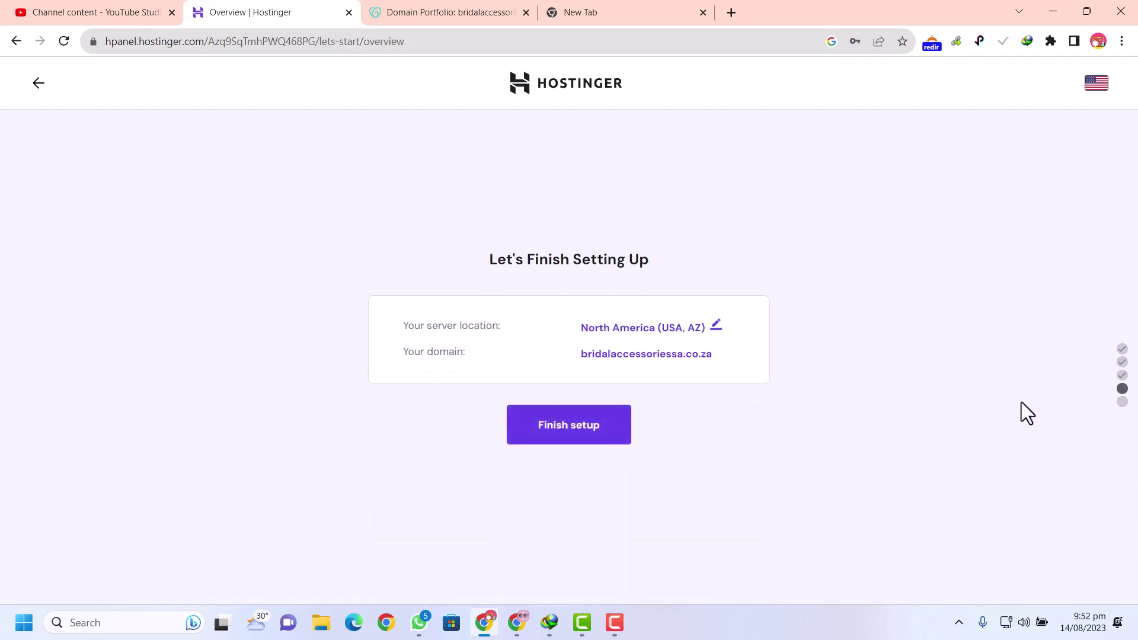
{"action": "left_click", "coordinate": [556, 431]}
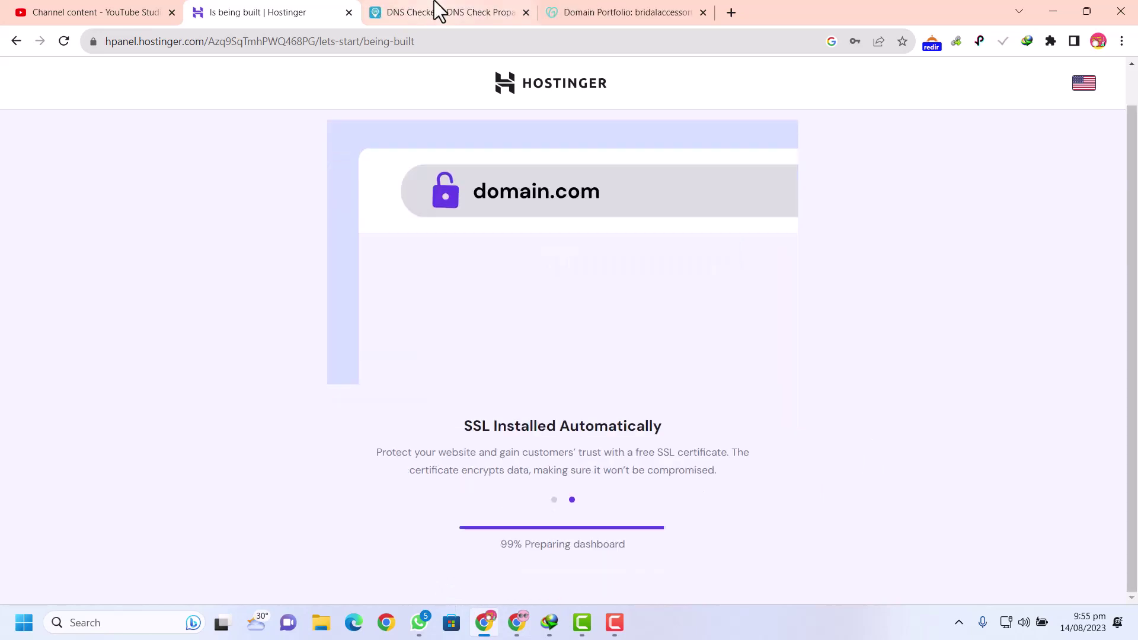
Switch to DNS Checker and look up the NS records for bridalaccessoriessa.co.za
{"action": "left_click", "coordinate": [434, 7]}
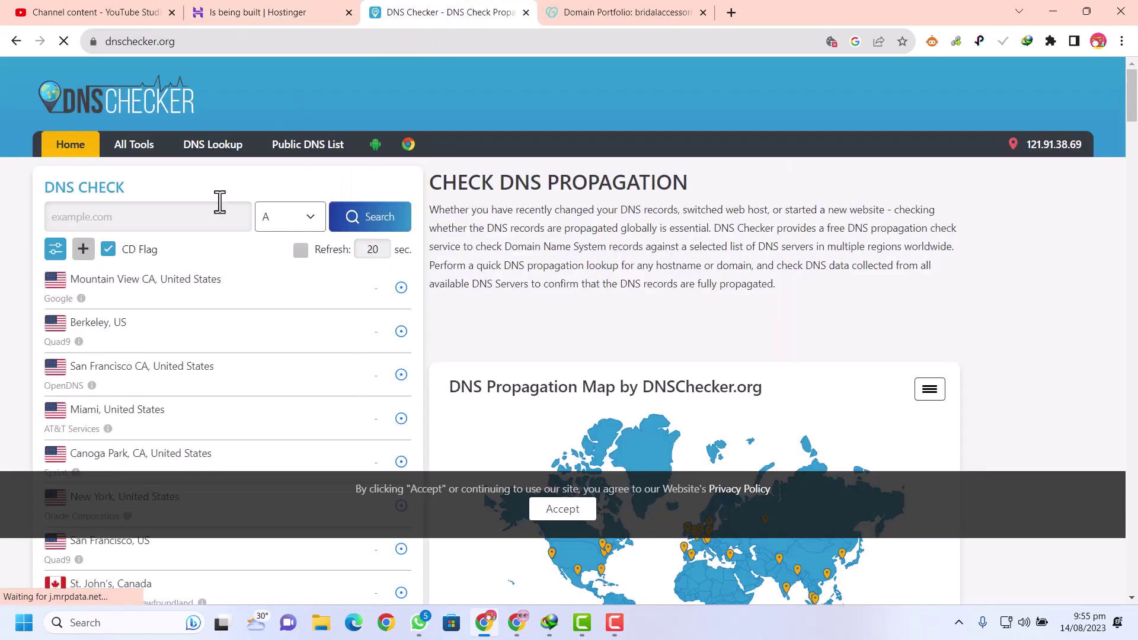
{"action": "left_click", "coordinate": [297, 8]}
{"action": "left_click", "coordinate": [431, 9]}
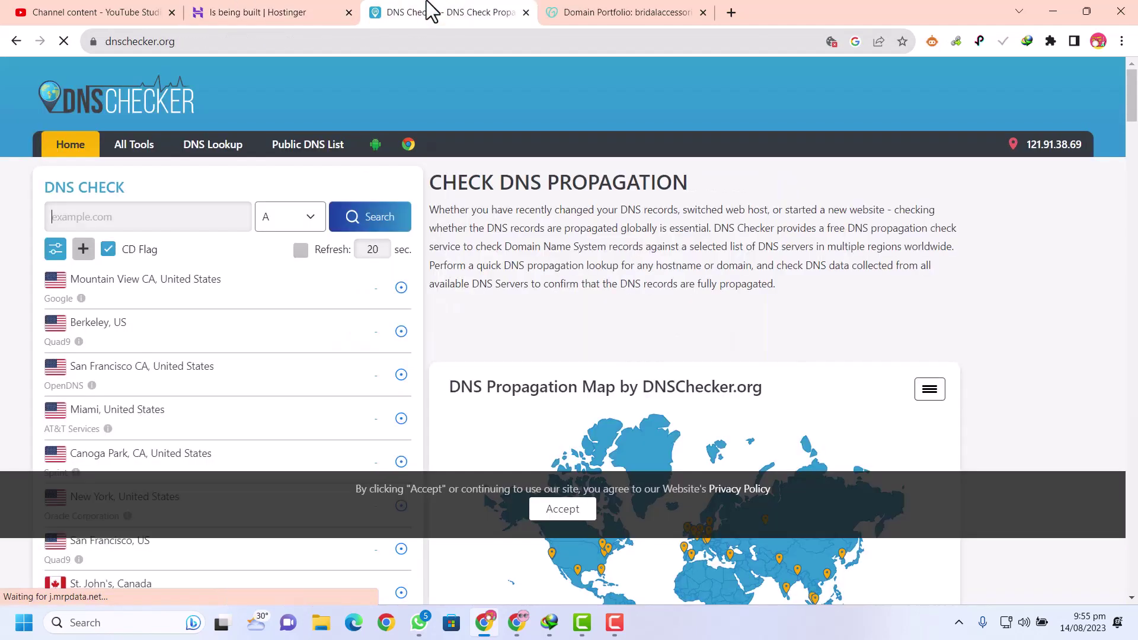
{"action": "left_click", "coordinate": [153, 230]}
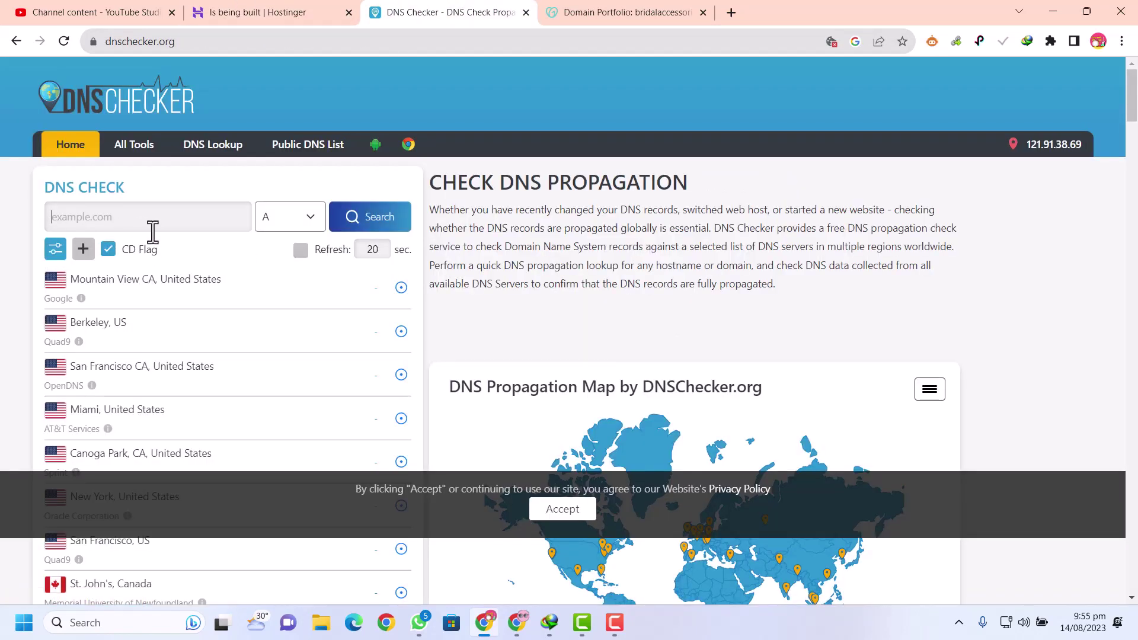
{"action": "type", "text": "bridalaccessoriessa.co.za"}
{"action": "left_click", "coordinate": [293, 219]}
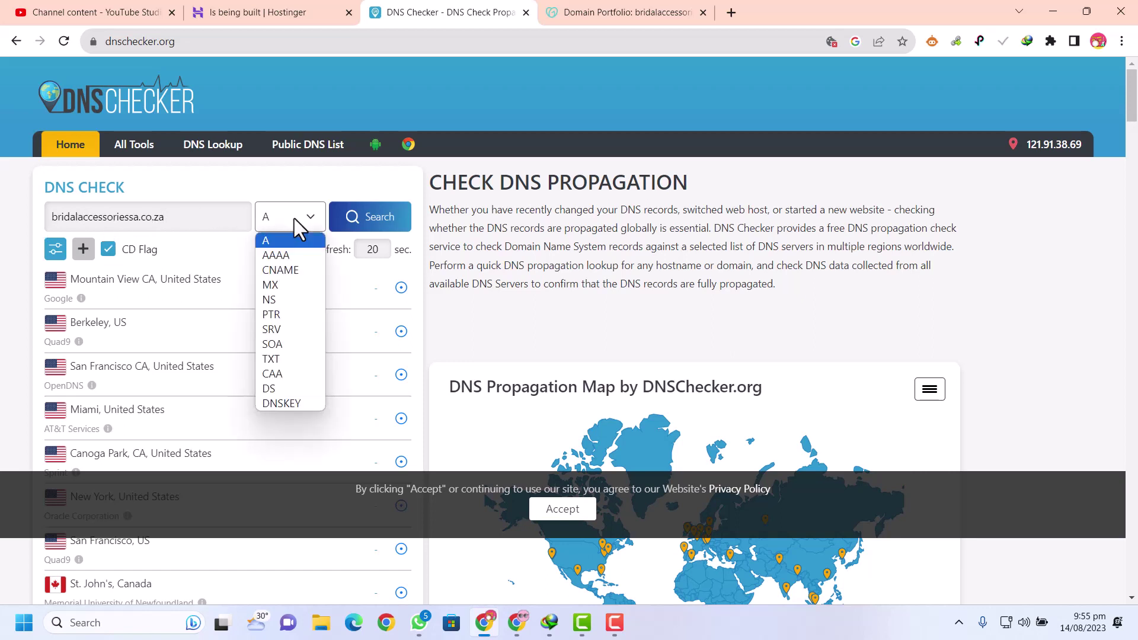
{"action": "left_click", "coordinate": [276, 300]}
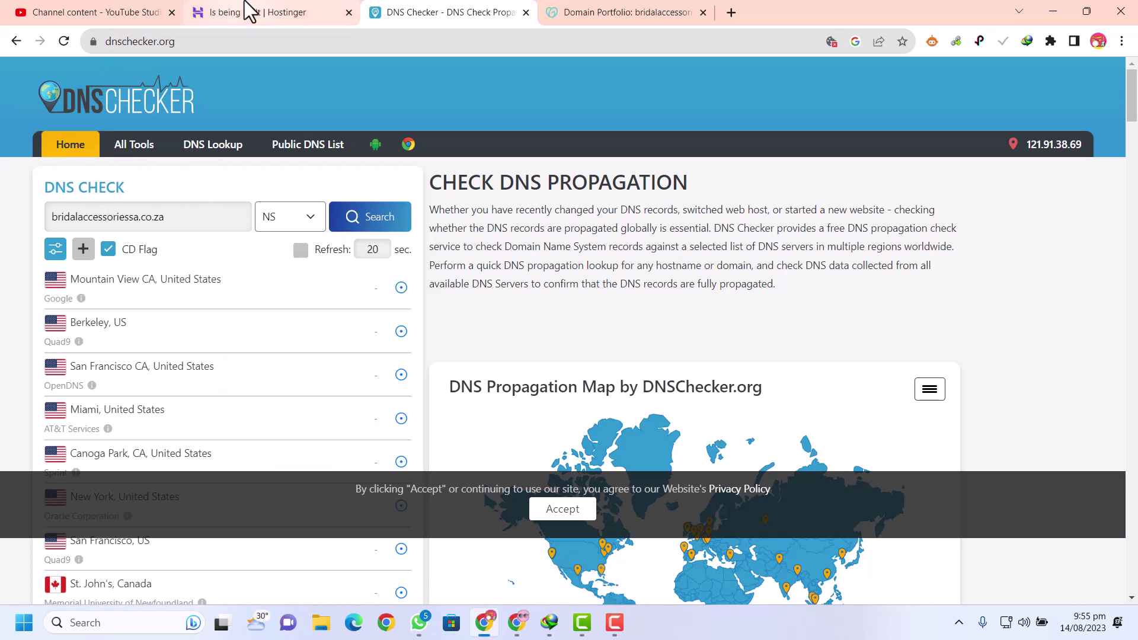
{"action": "left_click", "coordinate": [393, 220]}
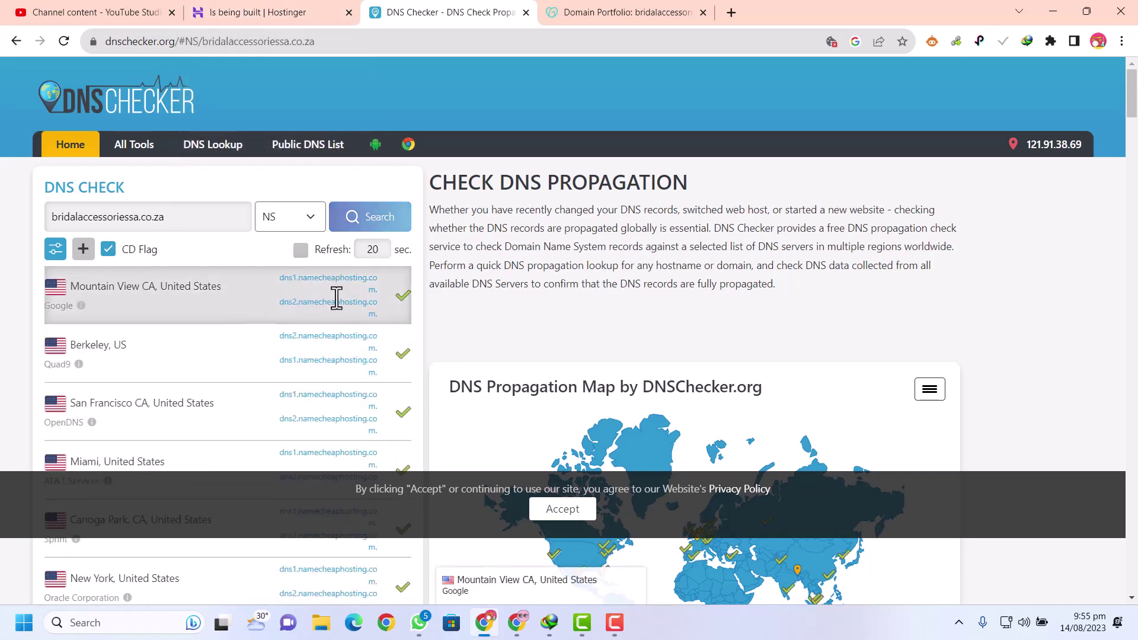
Review the nameserver propagation results across the listed locations and check the progress of the Hostinger setup
{"action": "left_click", "coordinate": [305, 12]}
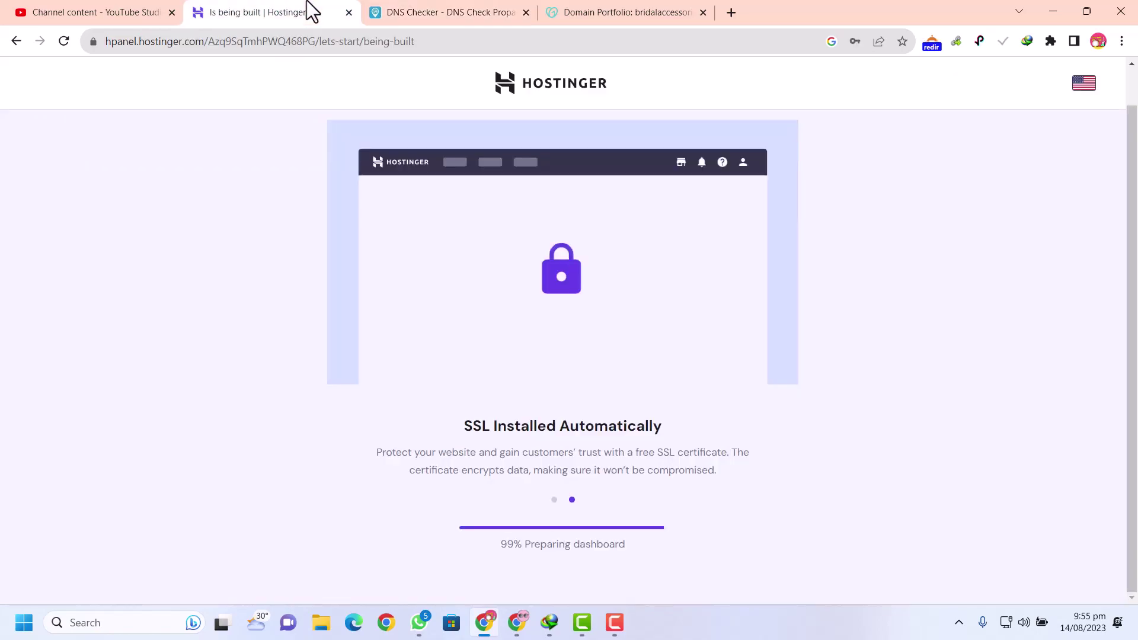
{"action": "left_click", "coordinate": [450, 12]}
{"action": "scroll", "coordinate": [272, 365], "scroll_direction": "down", "scroll_amount": 20}
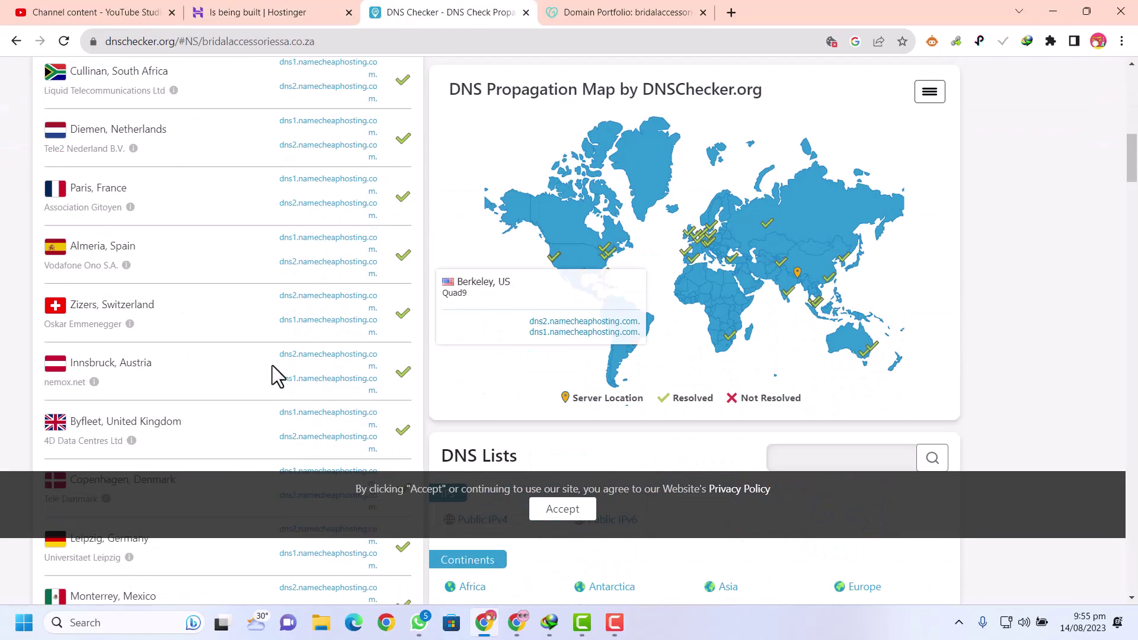
{"action": "scroll", "coordinate": [272, 365], "scroll_direction": "up", "scroll_amount": 20}
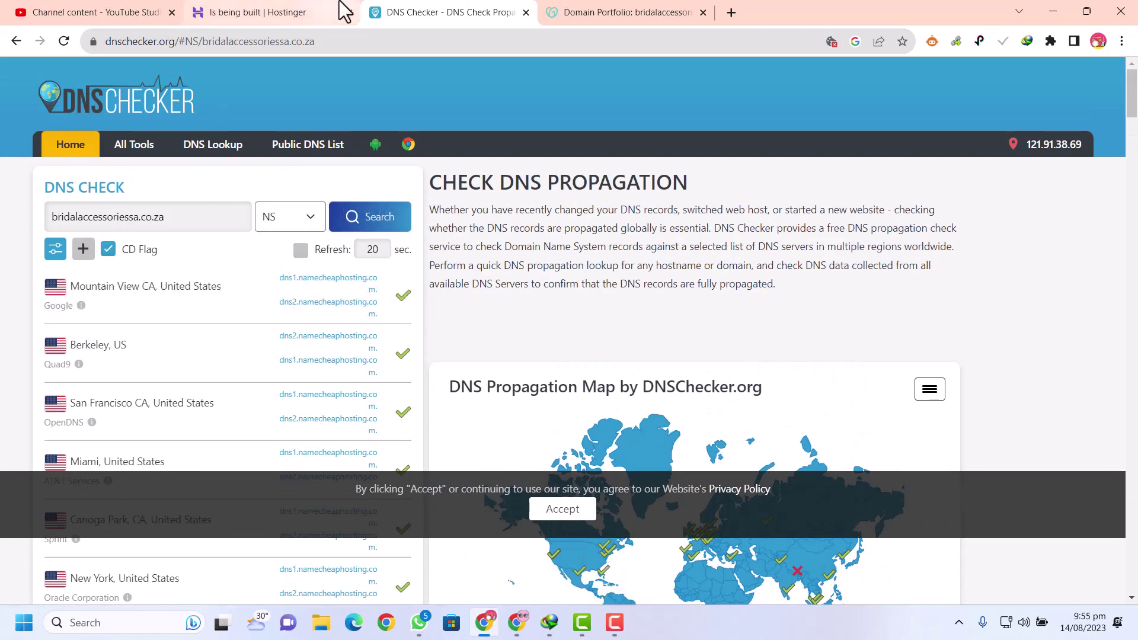
{"action": "left_click", "coordinate": [274, 10]}
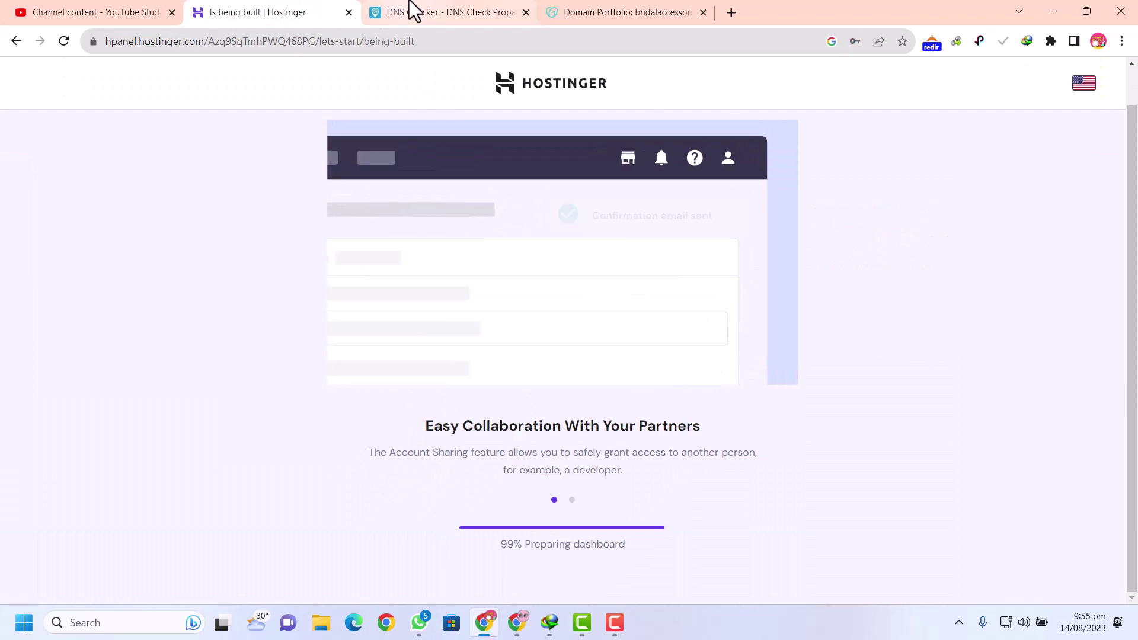
{"action": "left_click", "coordinate": [415, 11]}
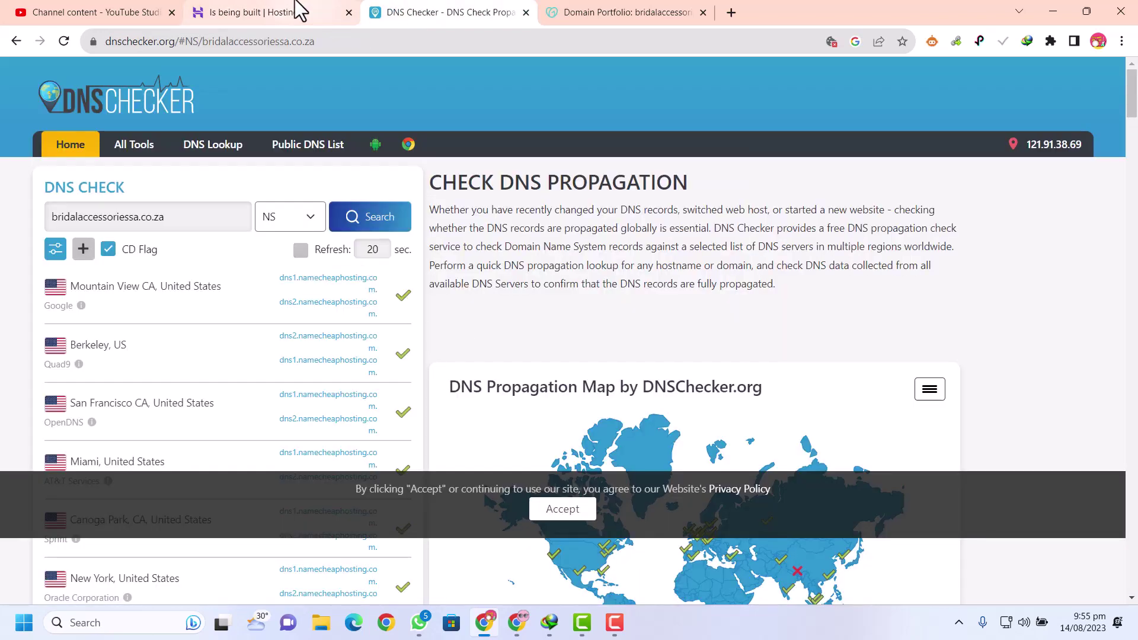
{"action": "left_click", "coordinate": [229, 8]}
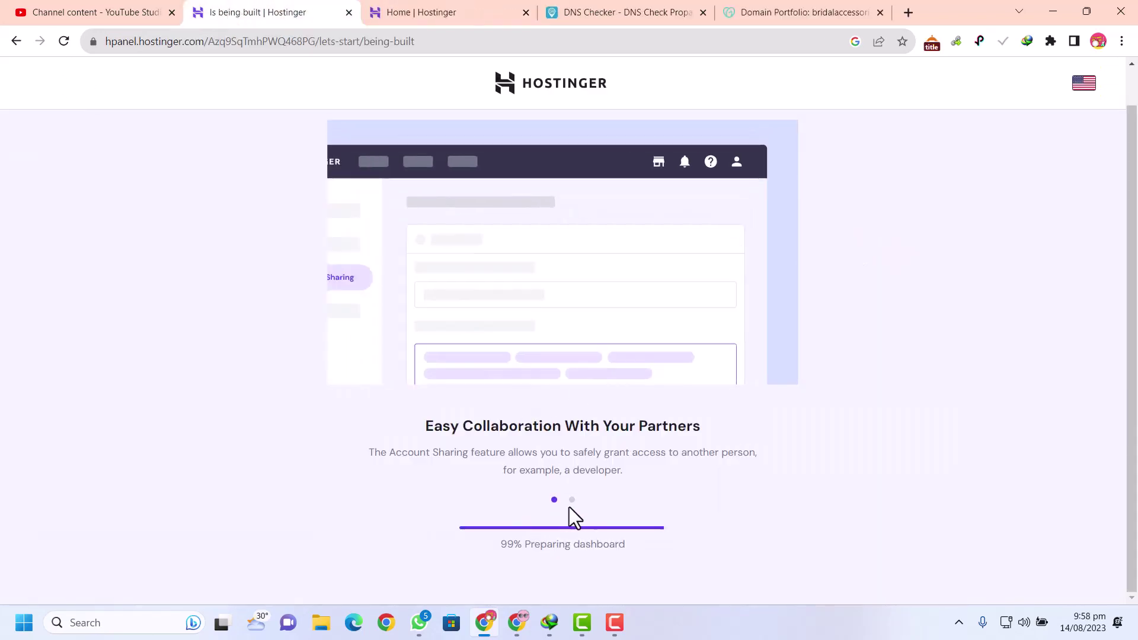
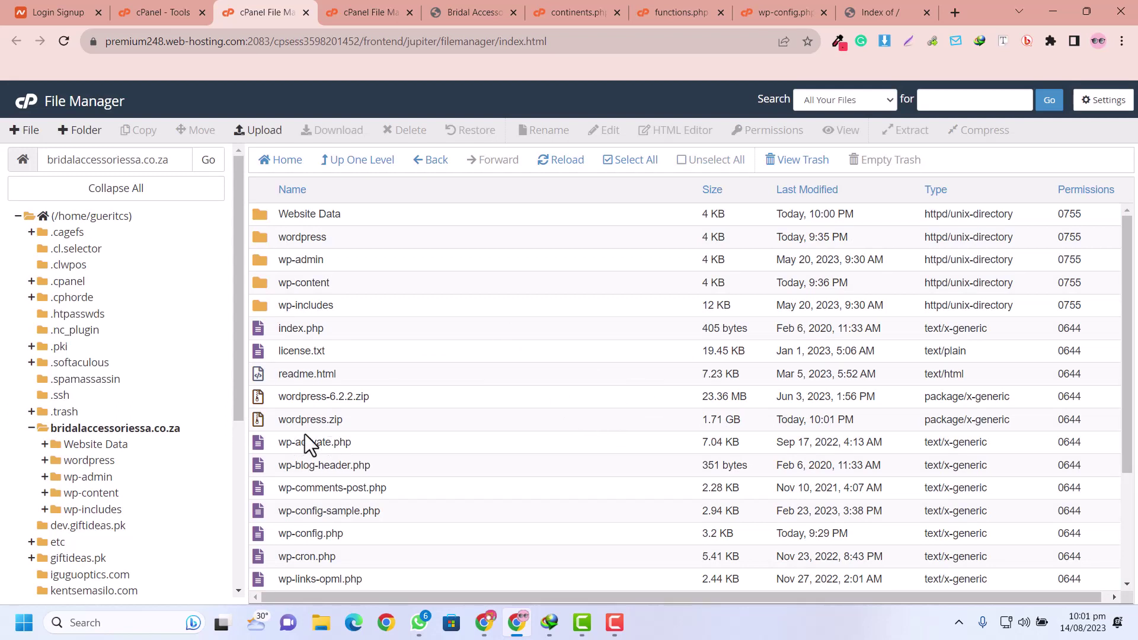
Download wordpress.zip from the bridalaccessoriessa.co.za folder in cPanel File Manager and minimise the download progress window
{"action": "left_click", "coordinate": [289, 419]}
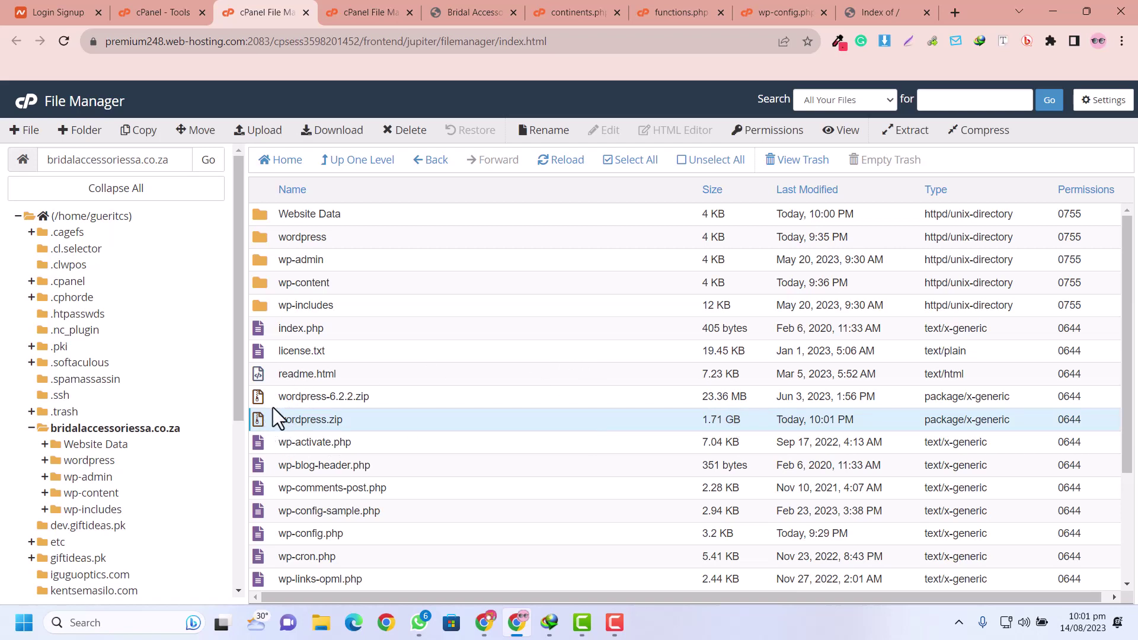
{"action": "left_click", "coordinate": [309, 133]}
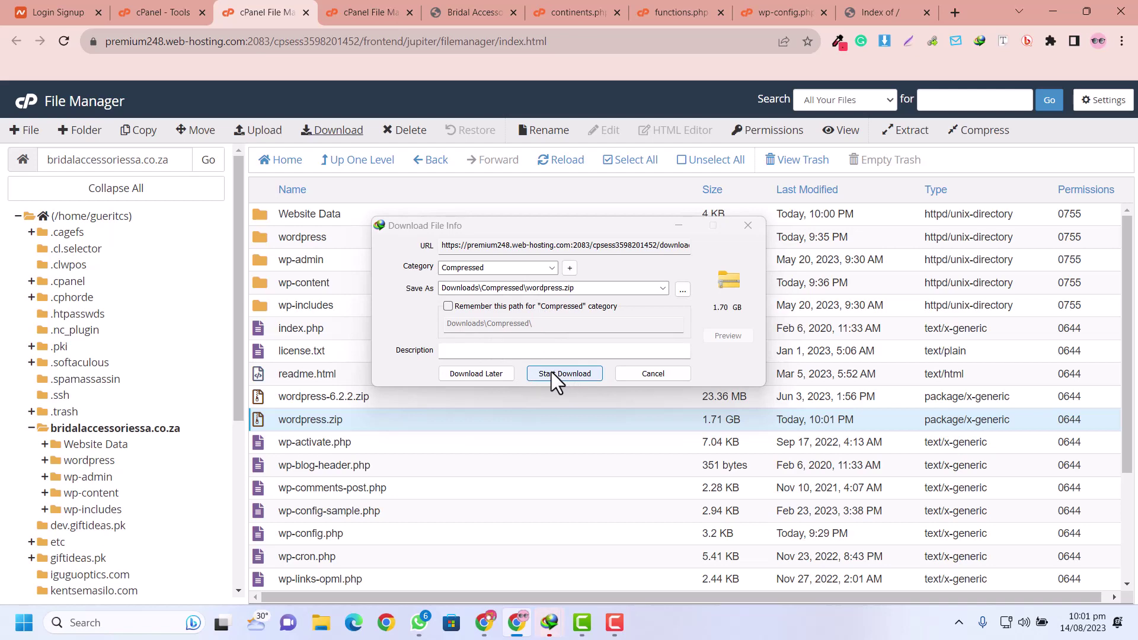
{"action": "left_click", "coordinate": [554, 372]}
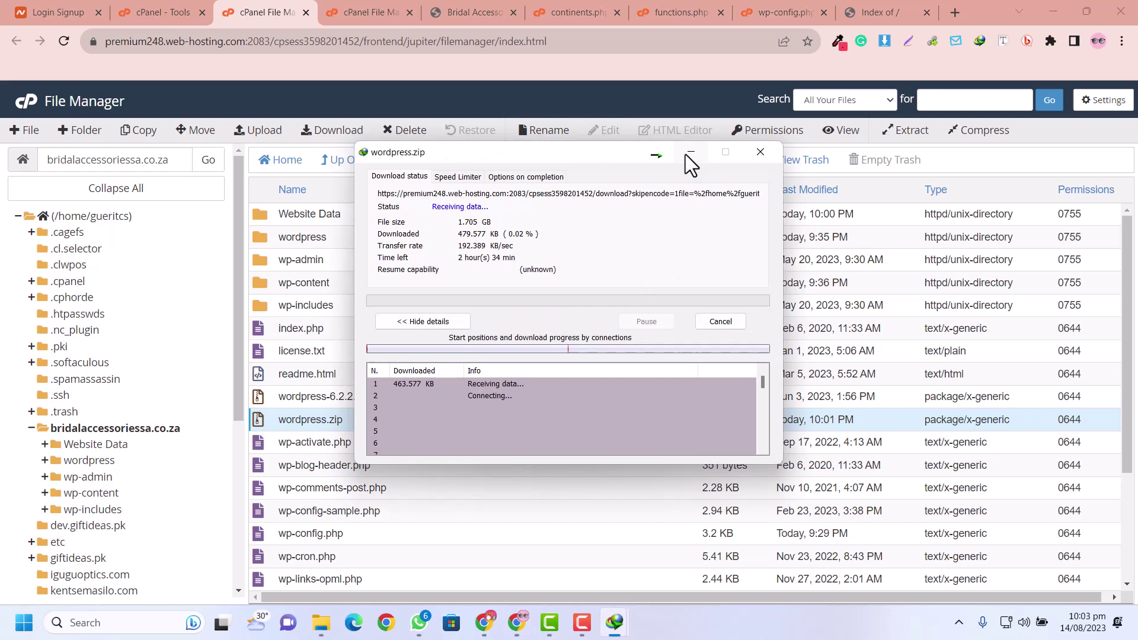
{"action": "left_click", "coordinate": [690, 153]}
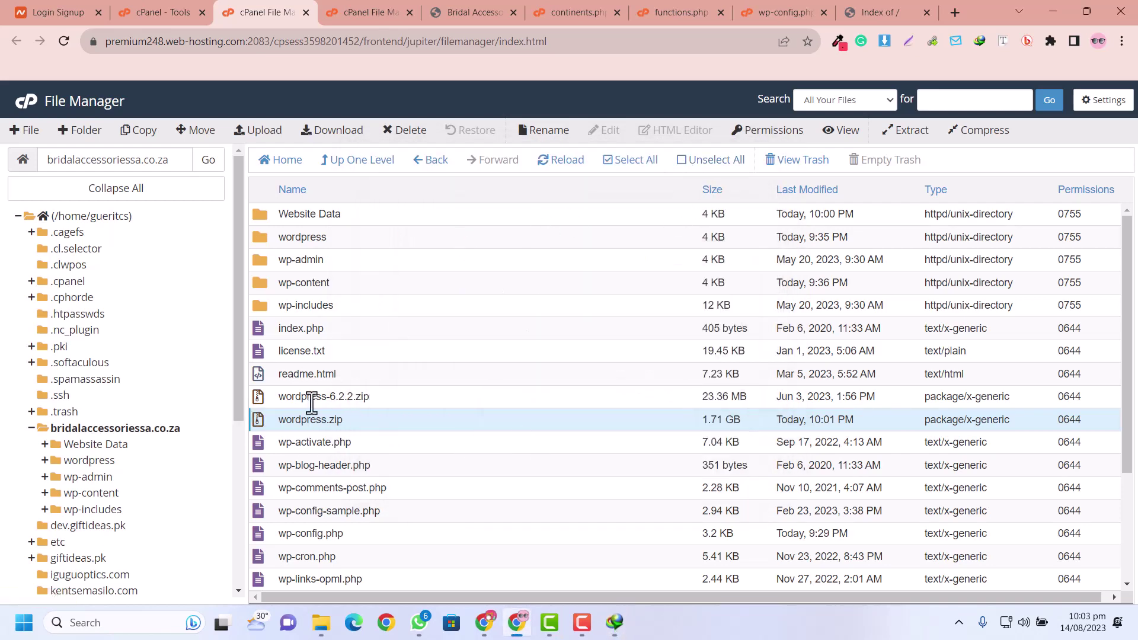
Open wp-config.php from the bridalaccessoriessa.co.za folder for viewing
{"action": "left_click", "coordinate": [154, 13]}
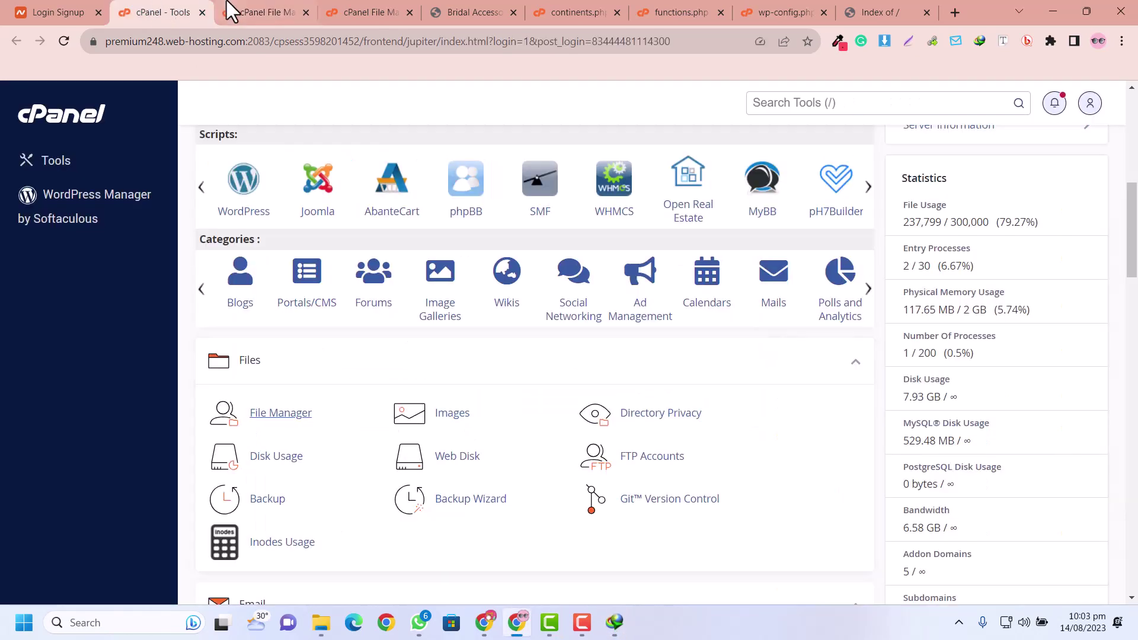
{"action": "left_click", "coordinate": [292, 11]}
{"action": "scroll", "coordinate": [489, 380], "scroll_direction": "down", "scroll_amount": 3}
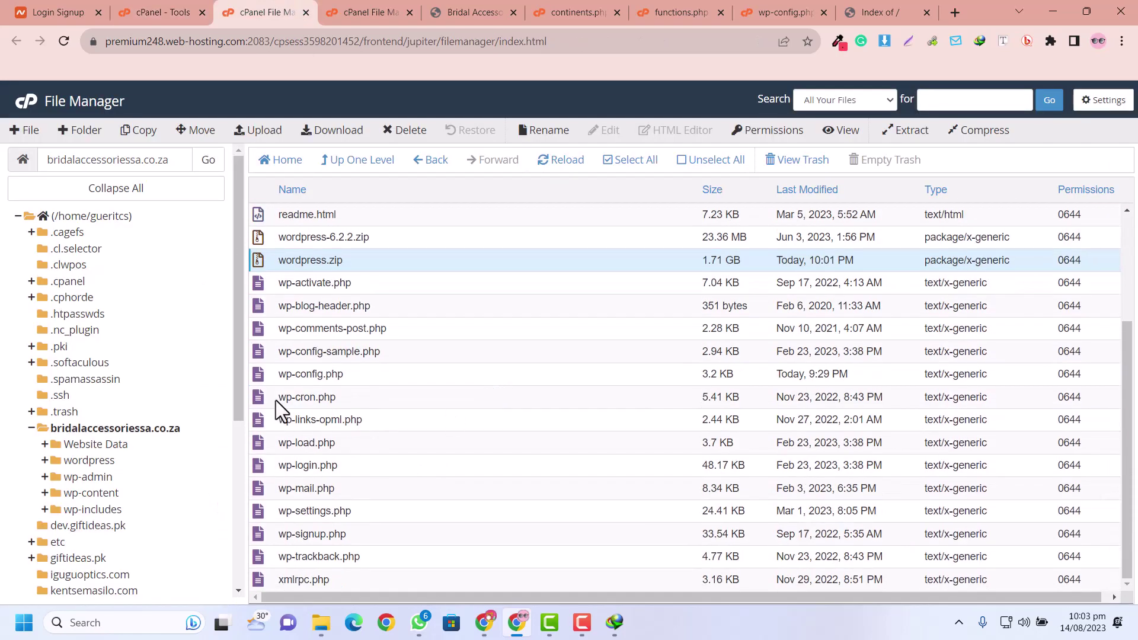
{"action": "left_click", "coordinate": [282, 379]}
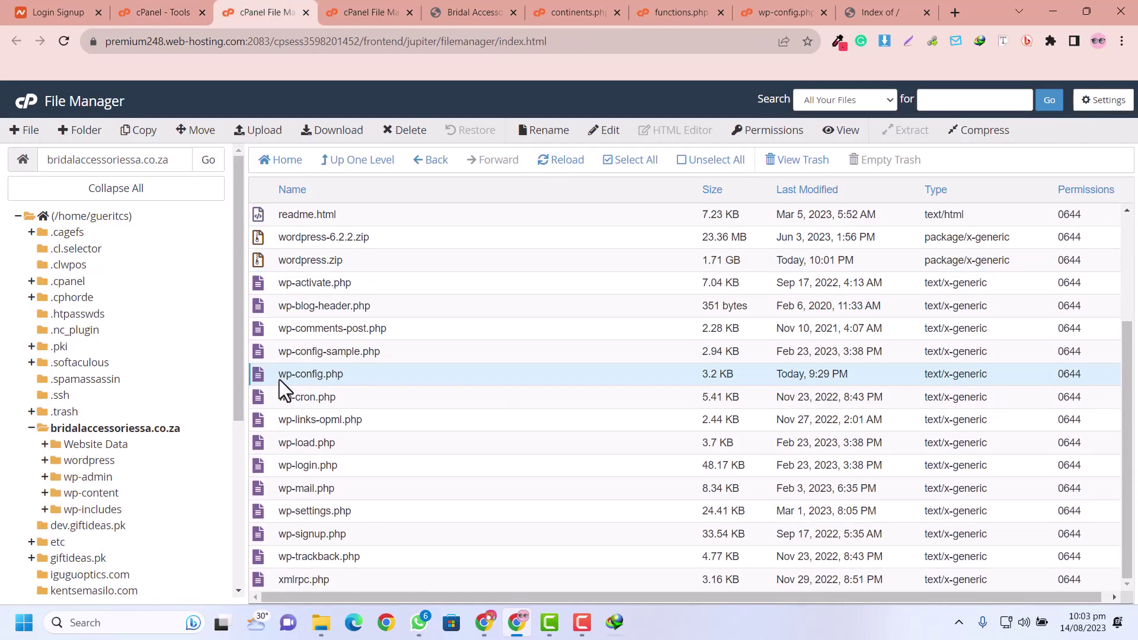
{"action": "right_click", "coordinate": [280, 380]}
{"action": "left_click", "coordinate": [314, 413]}
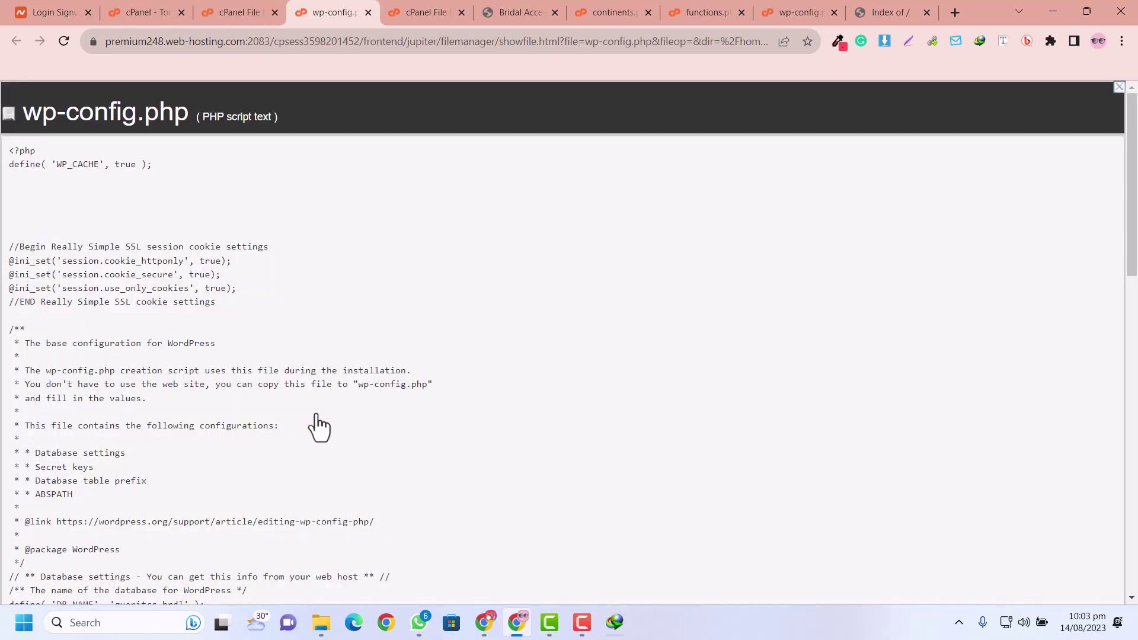
Examine wp-config.php to find the database settings and the DB_NAME definition
{"action": "scroll", "coordinate": [315, 414], "scroll_direction": "down", "scroll_amount": 9}
{"action": "scroll", "coordinate": [316, 414], "scroll_direction": "up", "scroll_amount": 9}
{"action": "scroll", "coordinate": [315, 414], "scroll_direction": "down", "scroll_amount": 12}
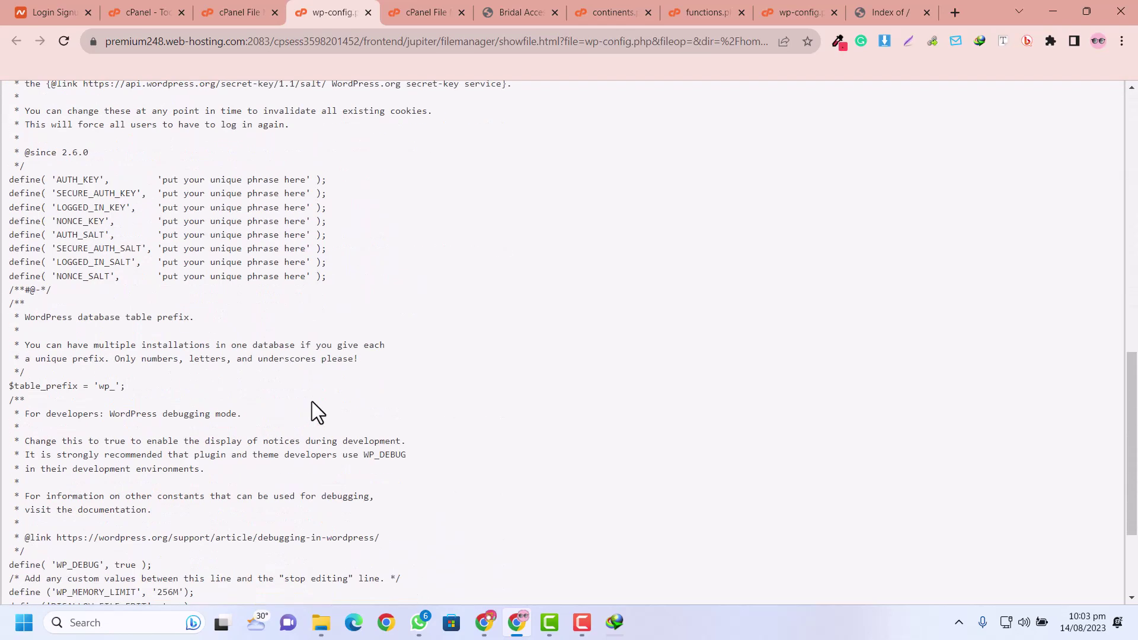
{"action": "scroll", "coordinate": [312, 402], "scroll_direction": "down", "scroll_amount": 2}
{"action": "scroll", "coordinate": [311, 401], "scroll_direction": "up", "scroll_amount": 8}
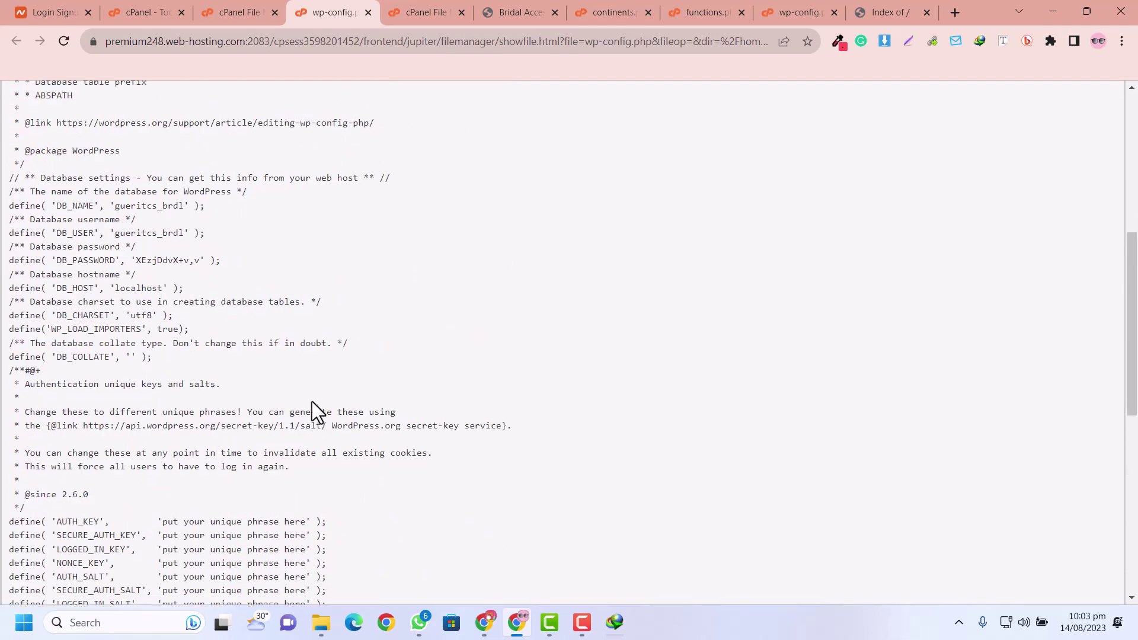
{"action": "scroll", "coordinate": [312, 402], "scroll_direction": "up", "scroll_amount": 7}
{"action": "scroll", "coordinate": [311, 402], "scroll_direction": "down", "scroll_amount": 4}
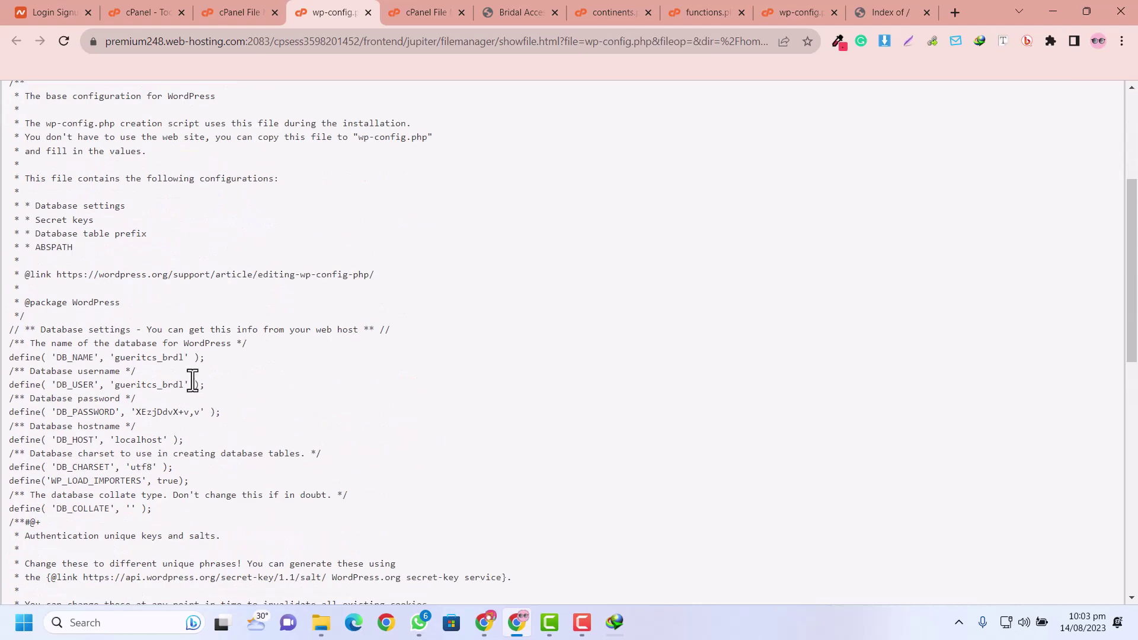
{"action": "left_click_drag", "start_coordinate": [184, 358], "coordinate": [164, 358]}
Return to the cPanel tools and open phpMyAdmin from the Databases section
{"action": "left_click", "coordinate": [225, 12]}
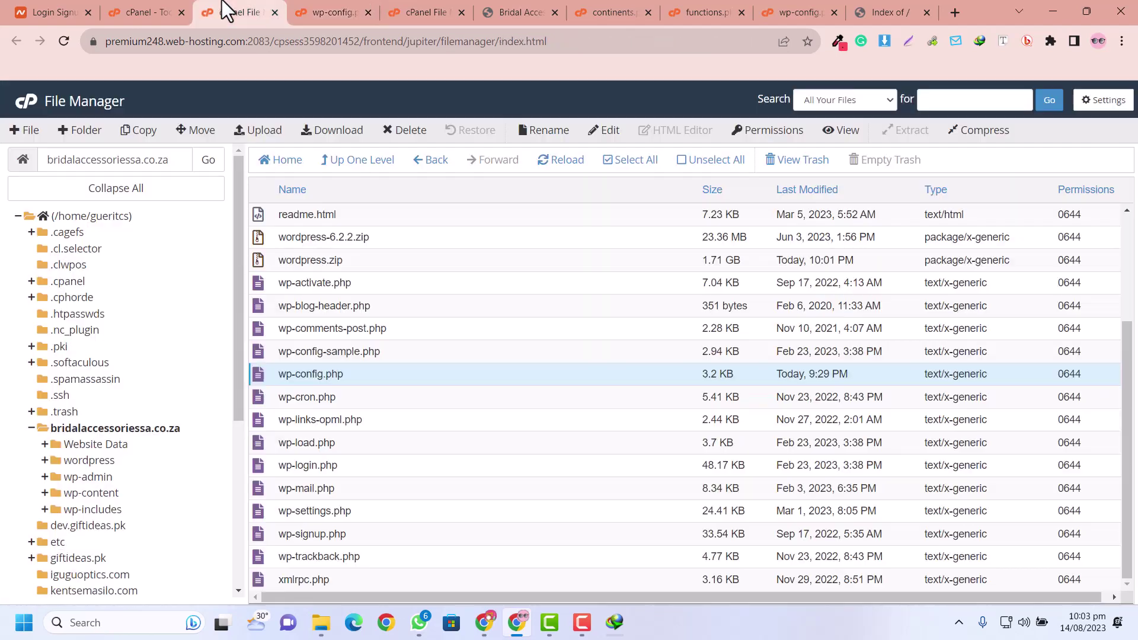
{"action": "left_click", "coordinate": [180, 11]}
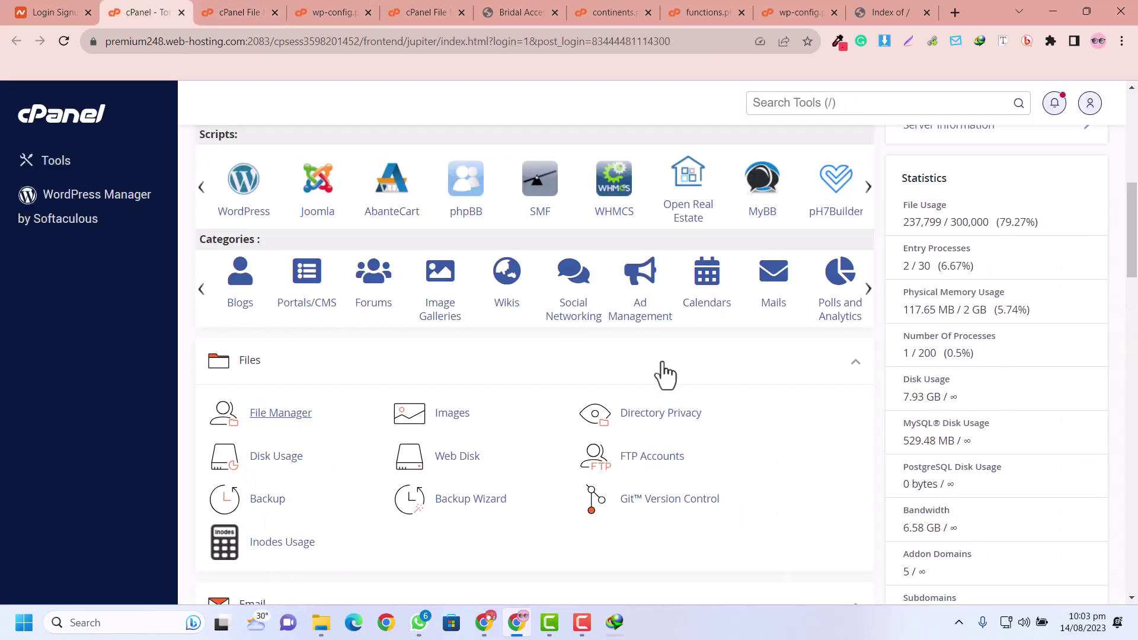
{"action": "scroll", "coordinate": [667, 370], "scroll_direction": "up", "scroll_amount": 3}
{"action": "scroll", "coordinate": [668, 368], "scroll_direction": "down", "scroll_amount": 3}
{"action": "scroll", "coordinate": [669, 374], "scroll_direction": "down", "scroll_amount": 4}
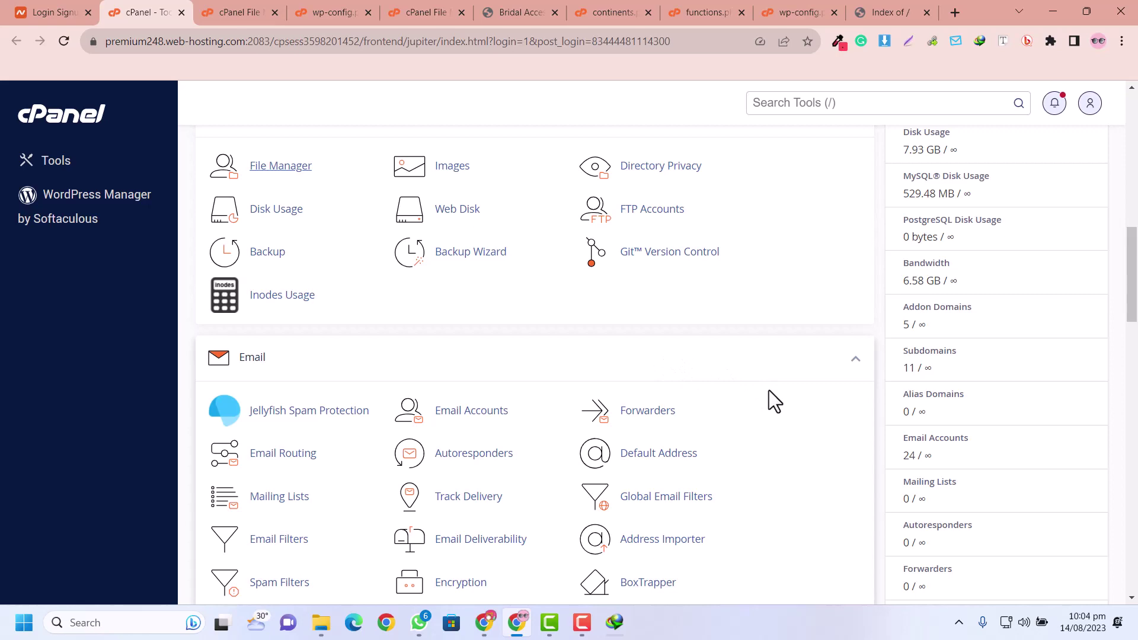
{"action": "scroll", "coordinate": [769, 391], "scroll_direction": "up", "scroll_amount": 4}
{"action": "scroll", "coordinate": [769, 391], "scroll_direction": "down", "scroll_amount": 8}
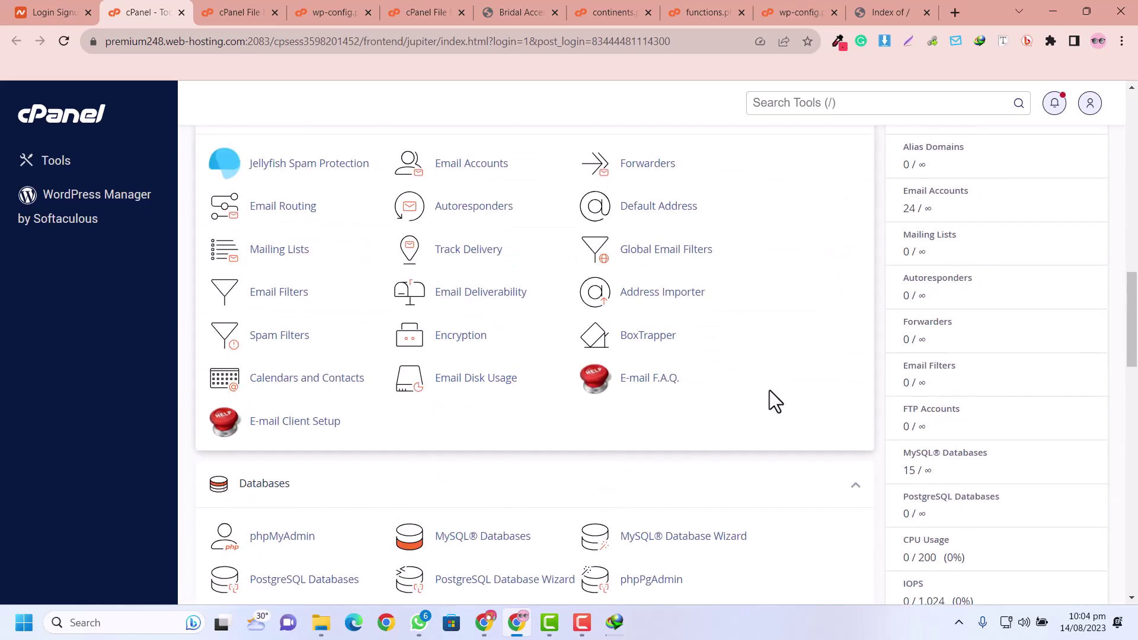
{"action": "scroll", "coordinate": [770, 390], "scroll_direction": "down", "scroll_amount": 4}
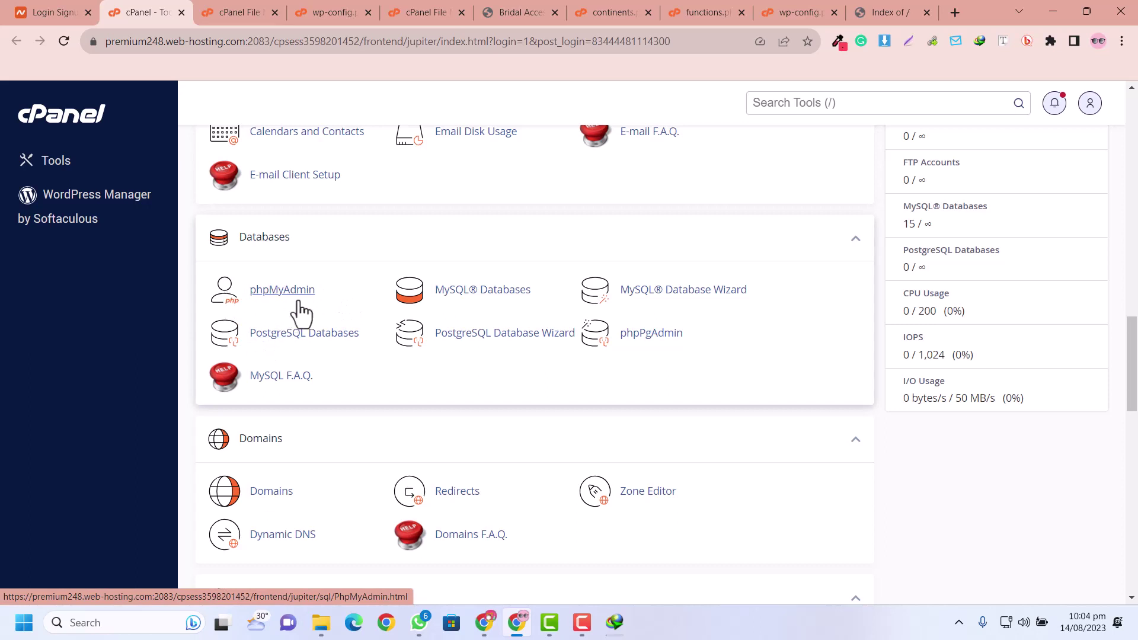
{"action": "left_click", "coordinate": [274, 292]}
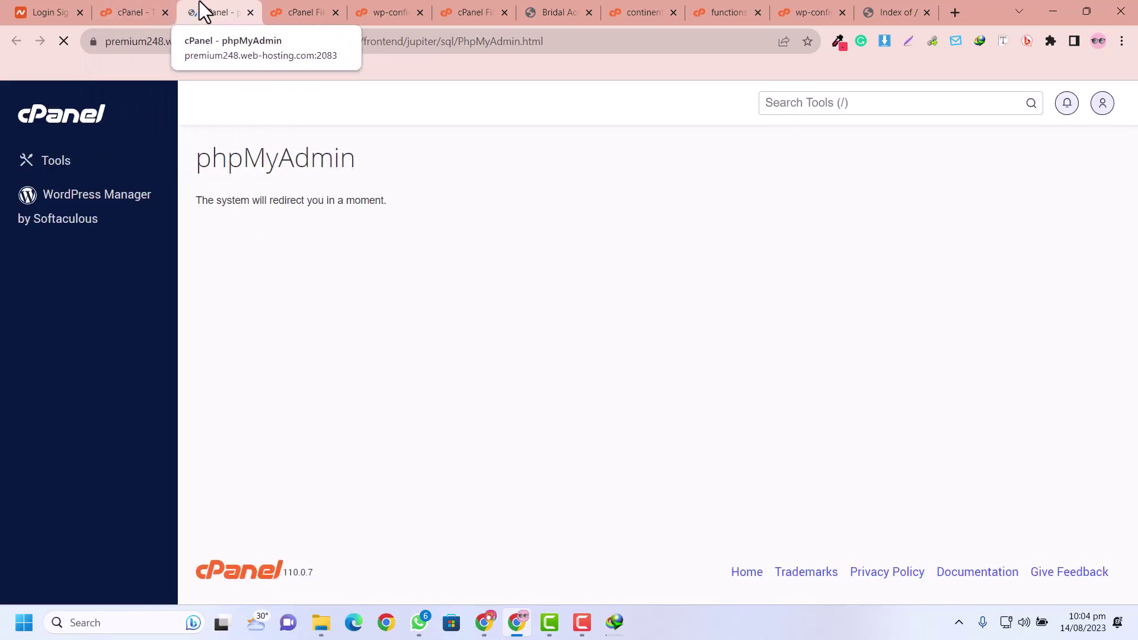
Highlight the DB_NAME value in wp-config.php and check whether phpMyAdmin has loaded
{"action": "left_click", "coordinate": [303, 6]}
{"action": "left_click", "coordinate": [355, 8]}
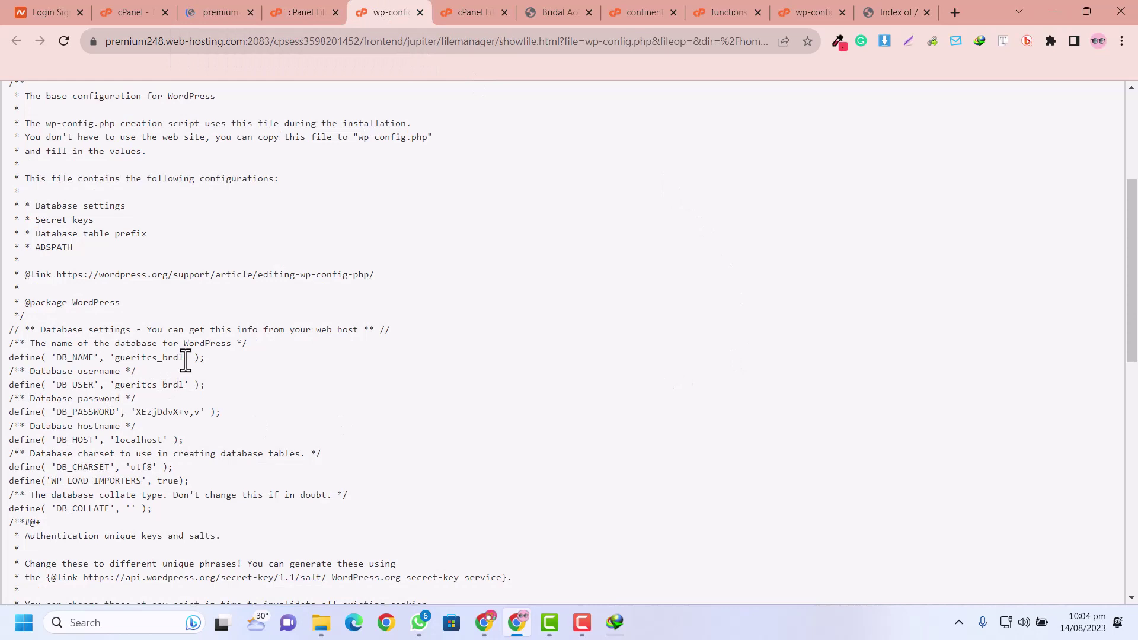
{"action": "left_click_drag", "start_coordinate": [186, 360], "coordinate": [122, 364]}
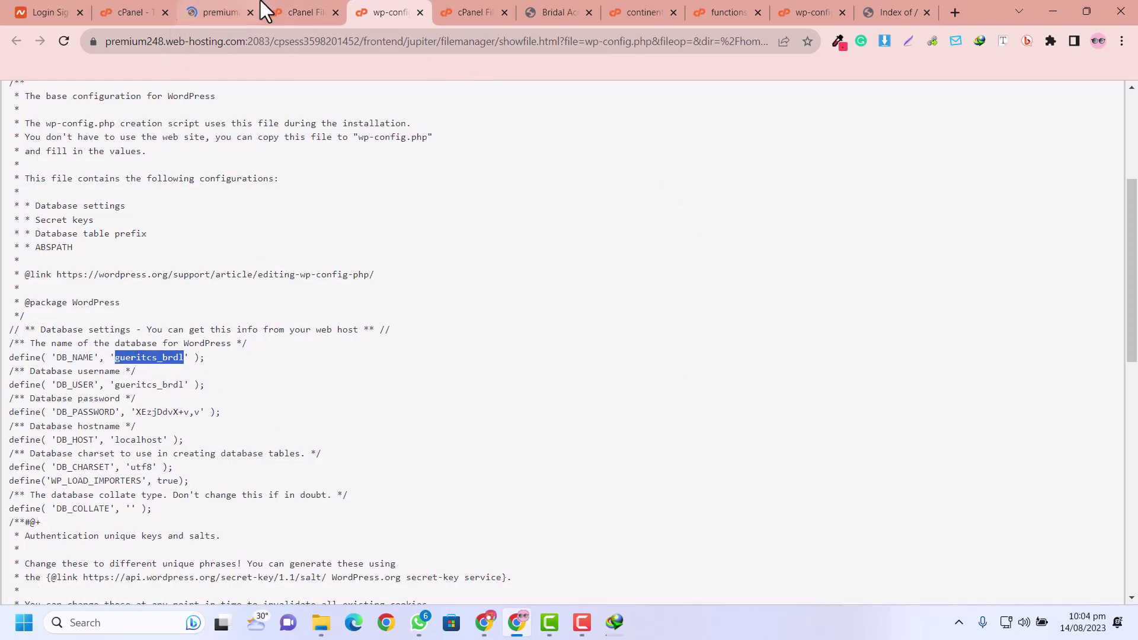
{"action": "left_click", "coordinate": [225, 2]}
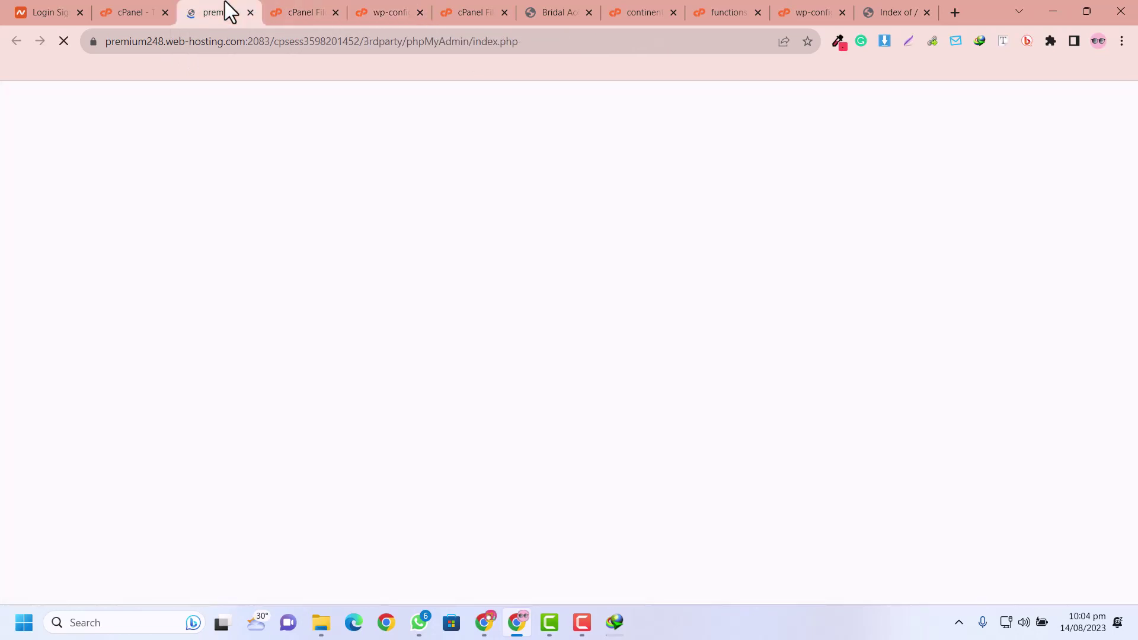
{"action": "left_click", "coordinate": [332, 2]}
{"action": "left_click", "coordinate": [403, 2]}
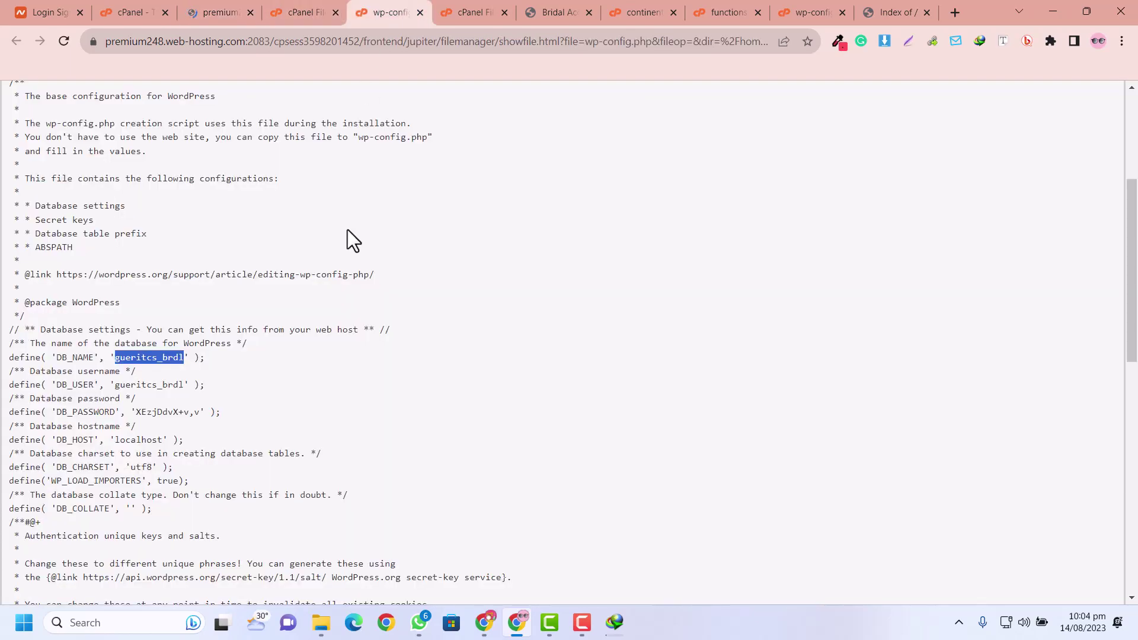
{"action": "mouse_move", "coordinate": [221, 8]}
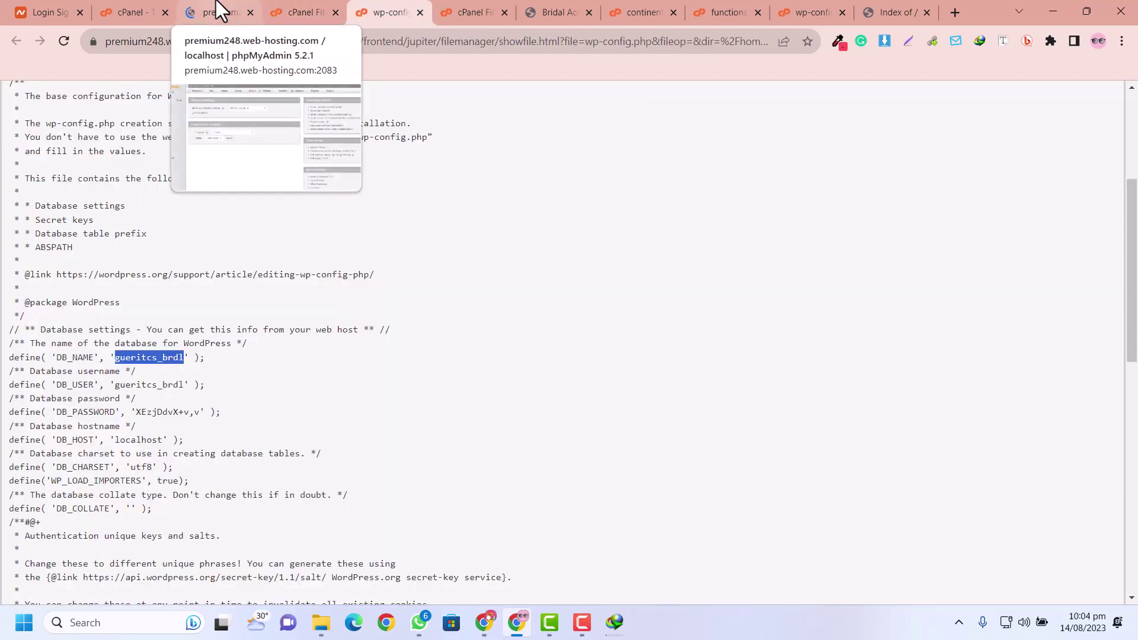
Compare the DB_NAME value in wp-config.php with the database list in phpMyAdmin
{"action": "left_click", "coordinate": [220, 9]}
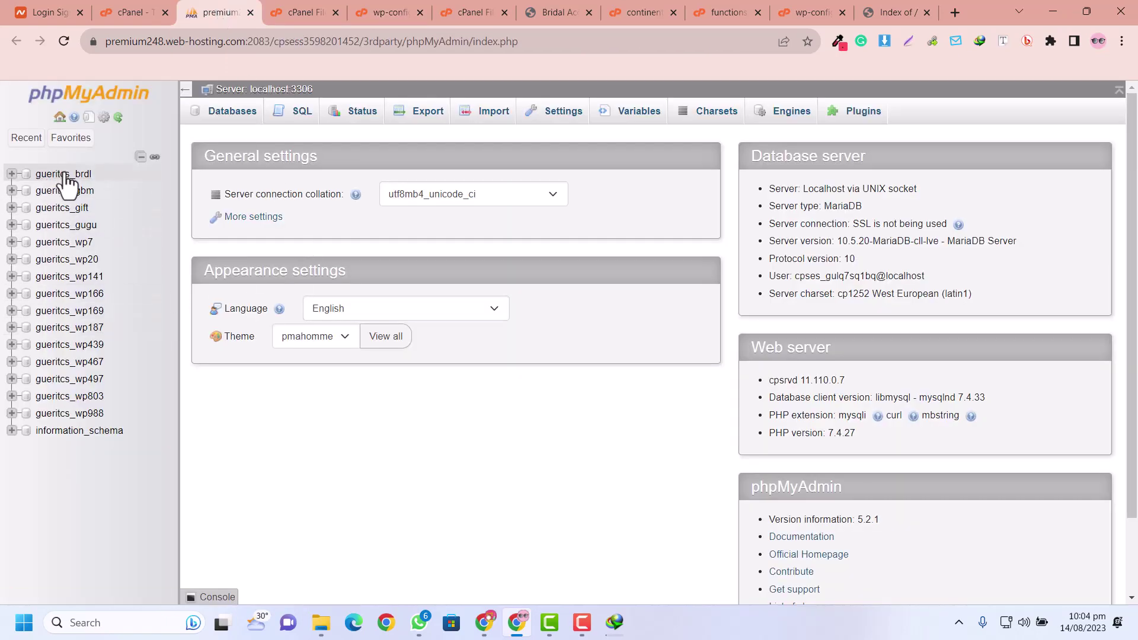
{"action": "left_click", "coordinate": [388, 3]}
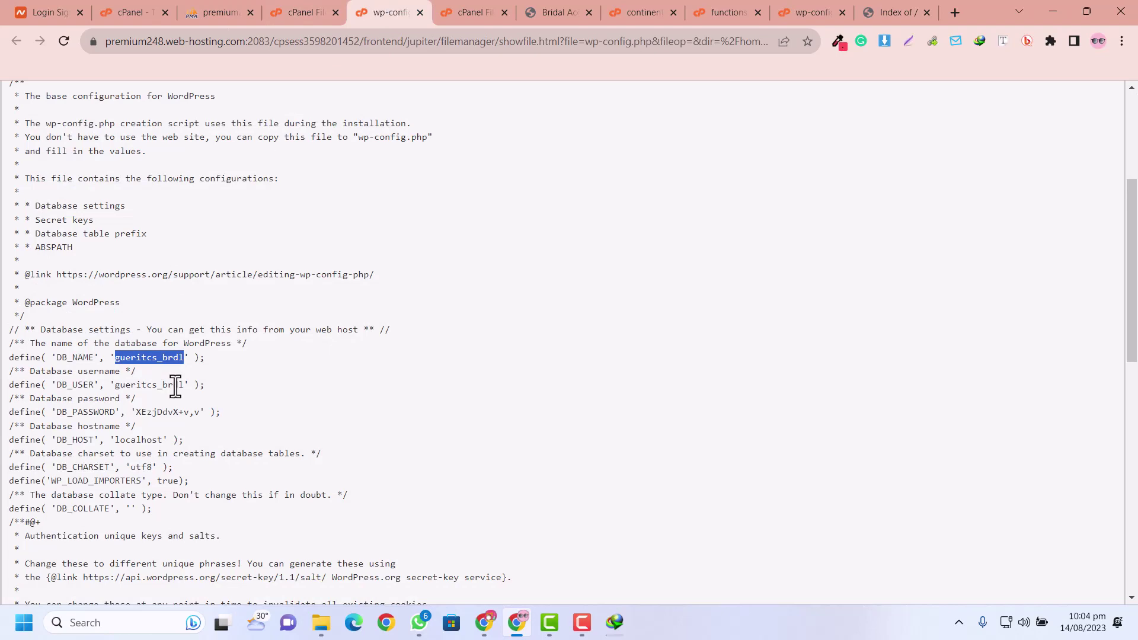
{"action": "left_click", "coordinate": [215, 3]}
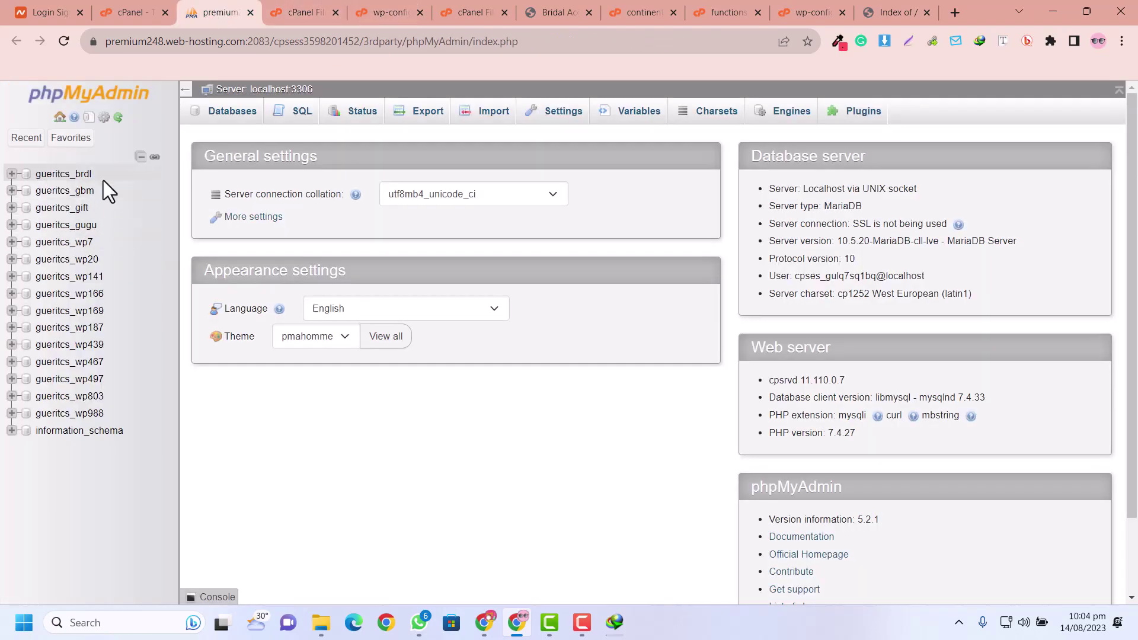
Export the gueritcs_brdl database from phpMyAdmin with the Quick method in SQL format
{"action": "left_click", "coordinate": [67, 176]}
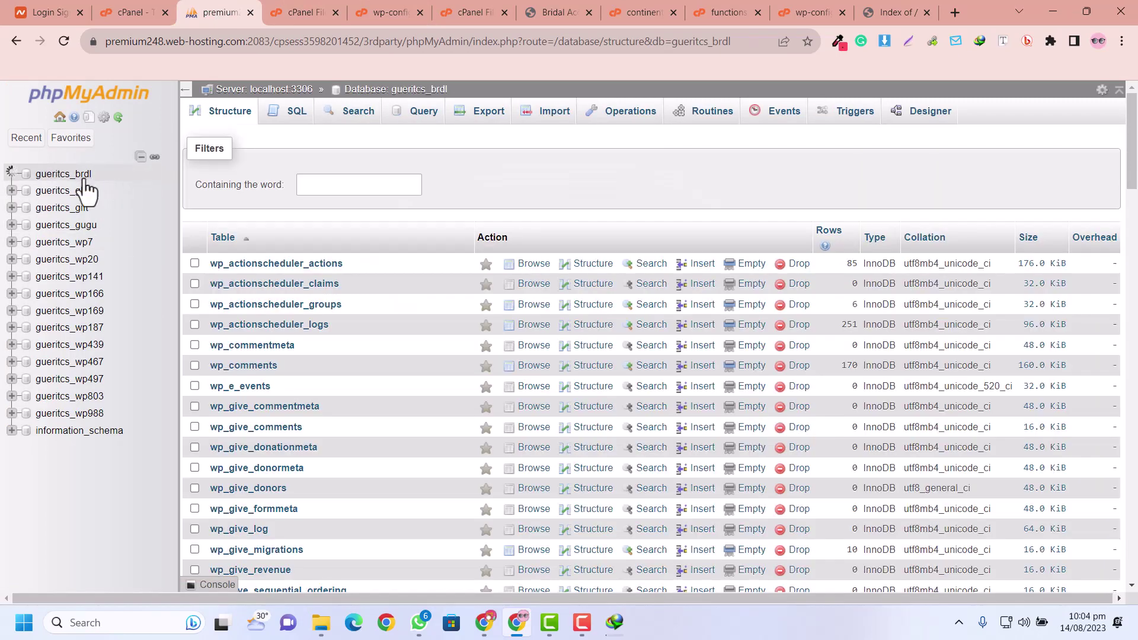
{"action": "left_click", "coordinate": [480, 125]}
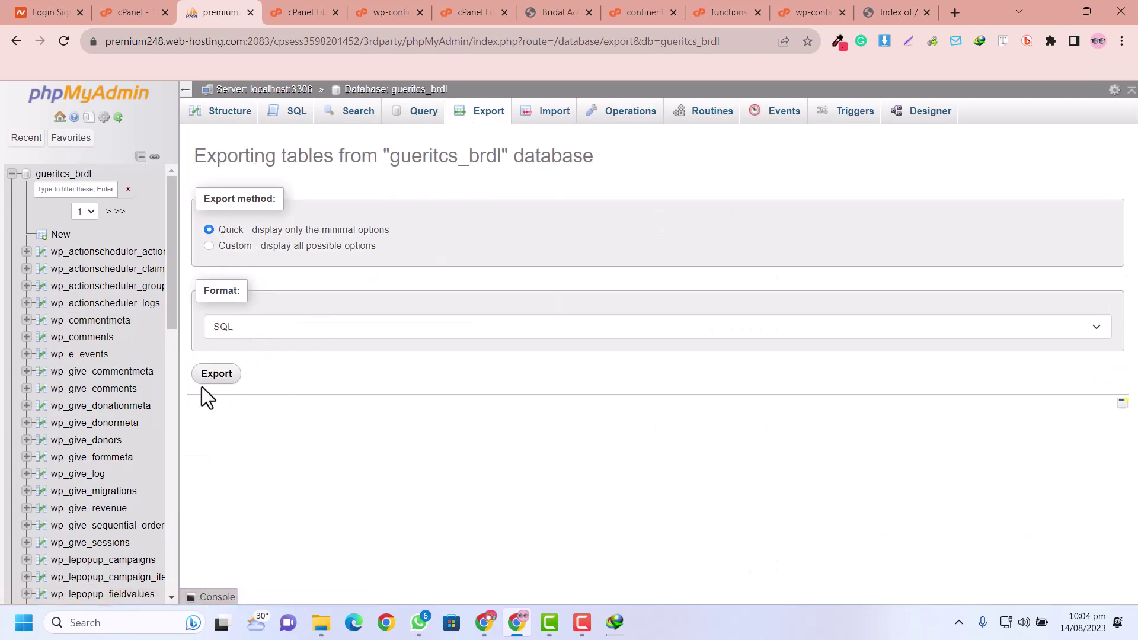
{"action": "left_click", "coordinate": [214, 380]}
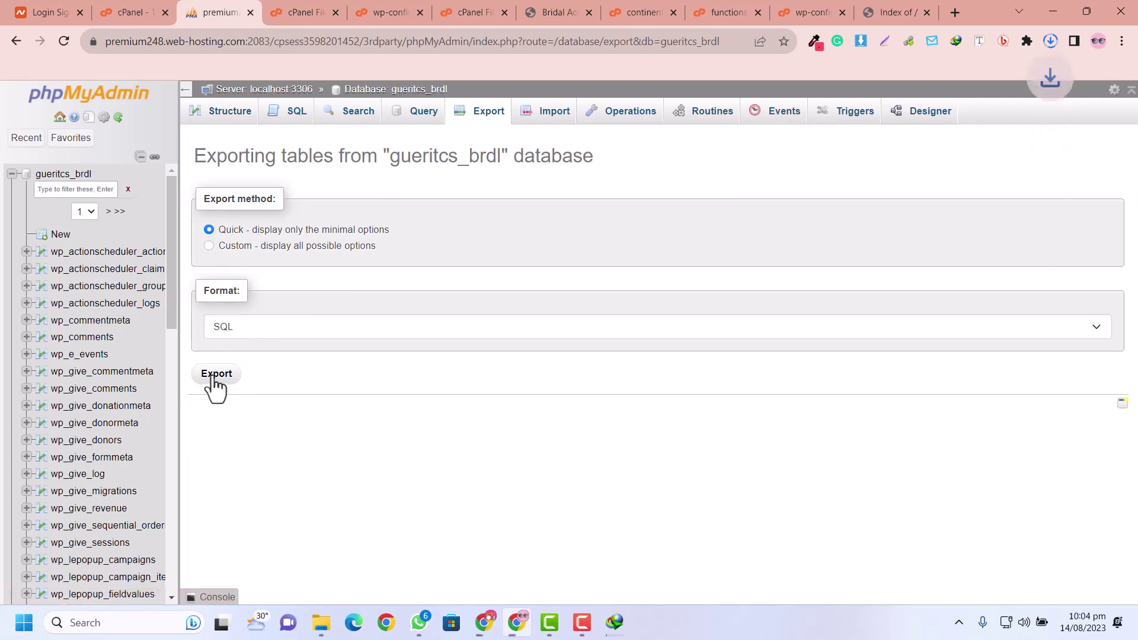
Check the recent browser downloads for the database export and the progress of the wordpress.zip download
{"action": "left_click", "coordinate": [1049, 41]}
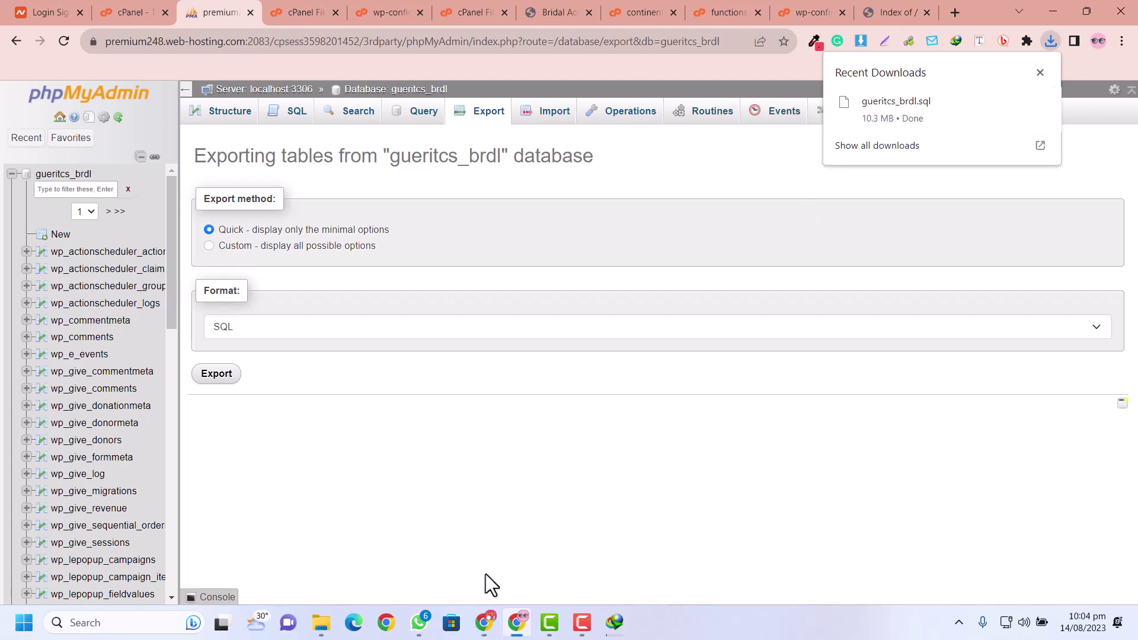
{"action": "left_click", "coordinate": [620, 632]}
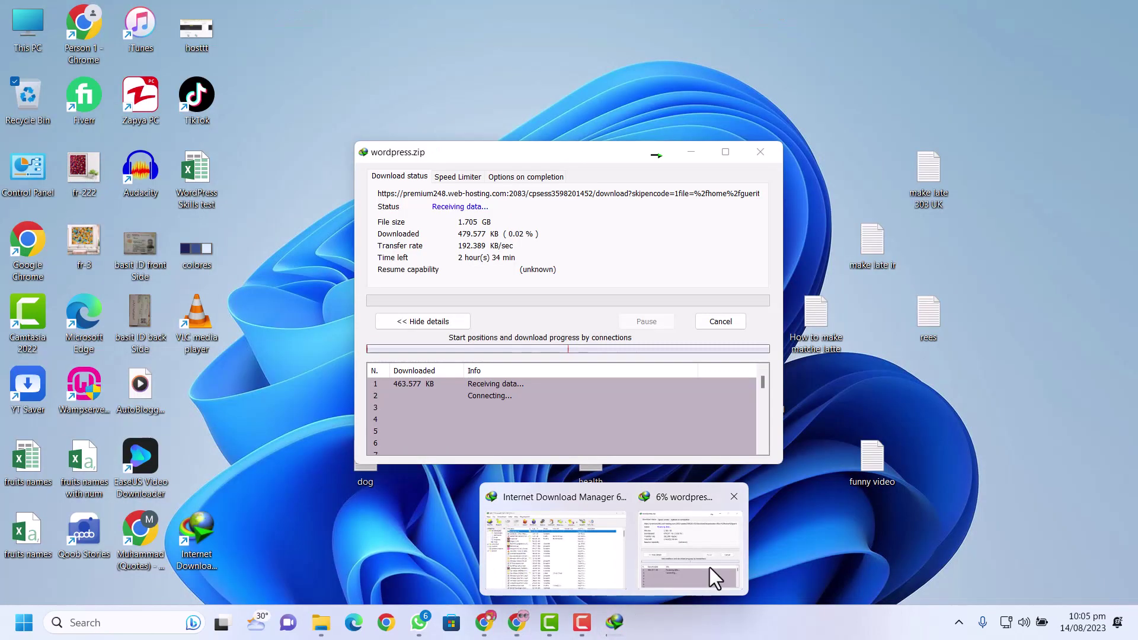
{"action": "left_click", "coordinate": [710, 570]}
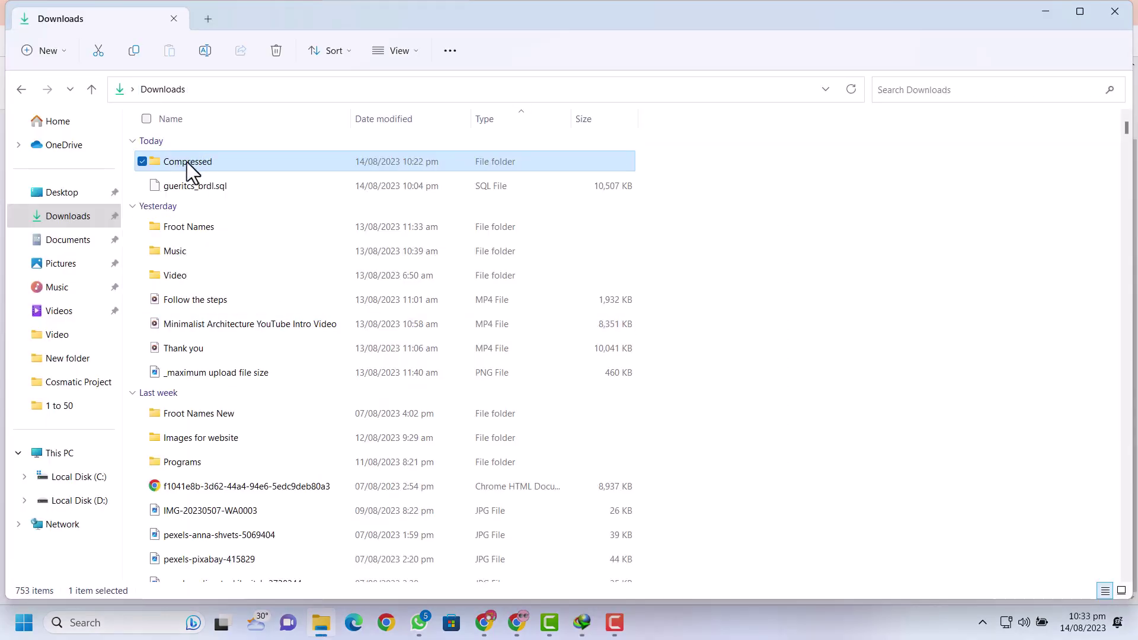
Check the wordpress archive in the Compressed folder and the gueritcs_brdl.sql file in Downloads
{"action": "double_click", "coordinate": [178, 164]}
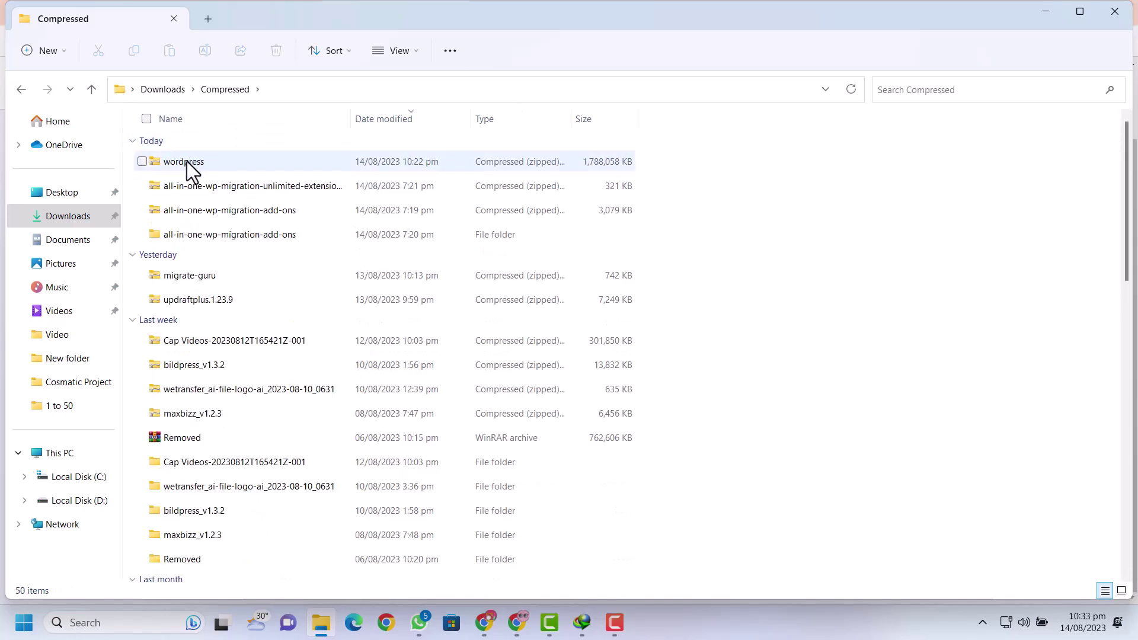
{"action": "left_click", "coordinate": [164, 91]}
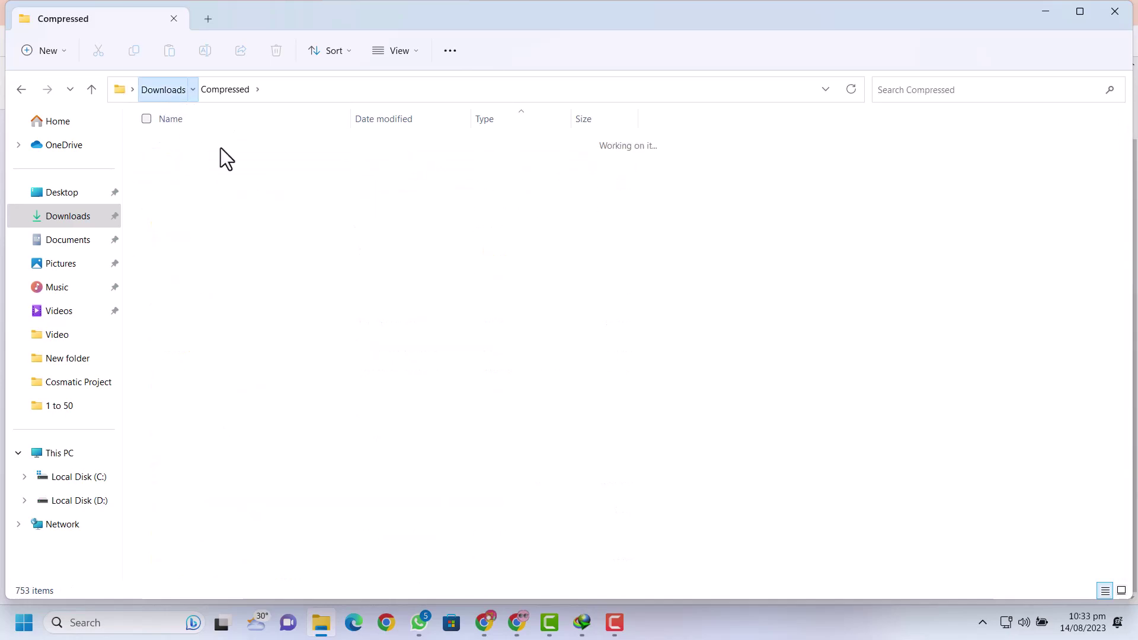
{"action": "left_click", "coordinate": [191, 185]}
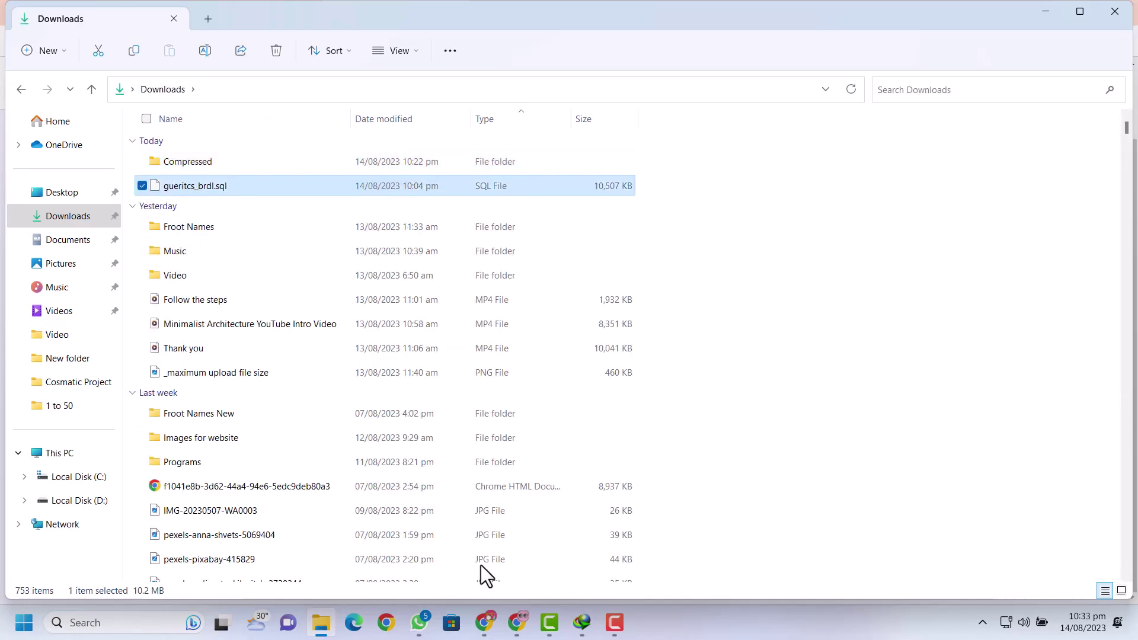
Switch to the browser window with Hostinger, look over the site setup page and return to the hPanel home page
{"action": "left_click", "coordinate": [519, 623]}
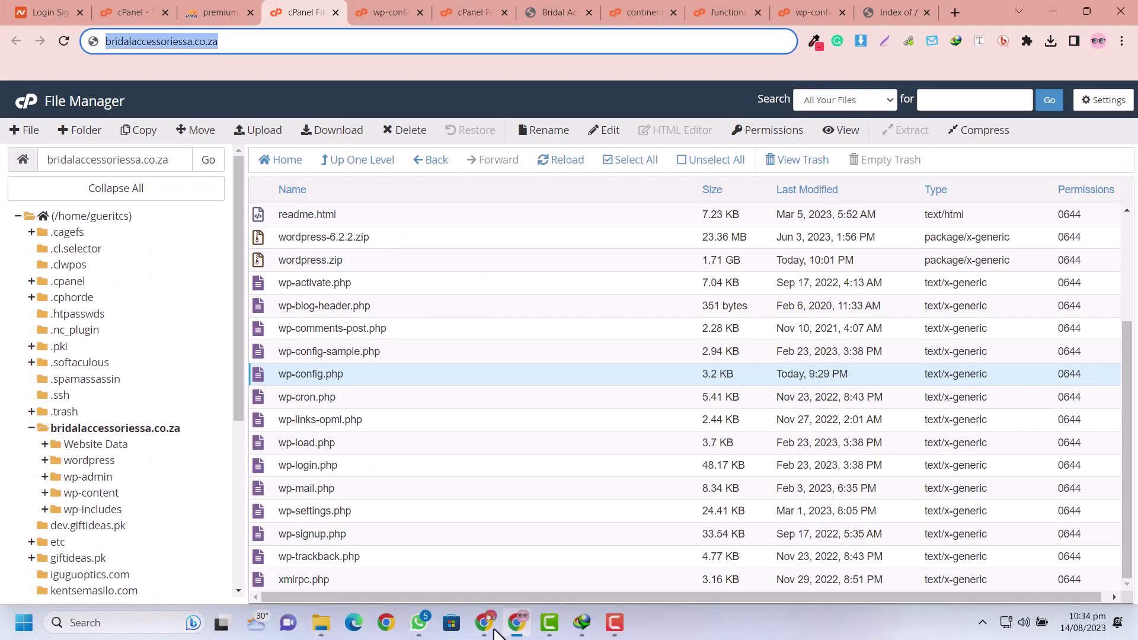
{"action": "left_click", "coordinate": [489, 632]}
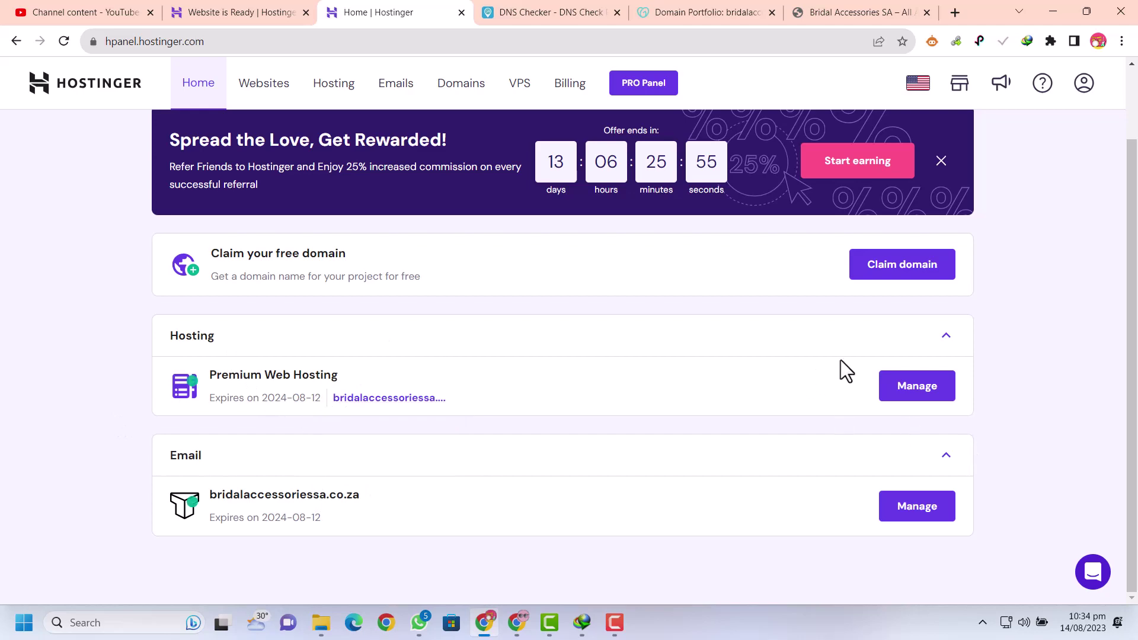
{"action": "left_click", "coordinate": [287, 8]}
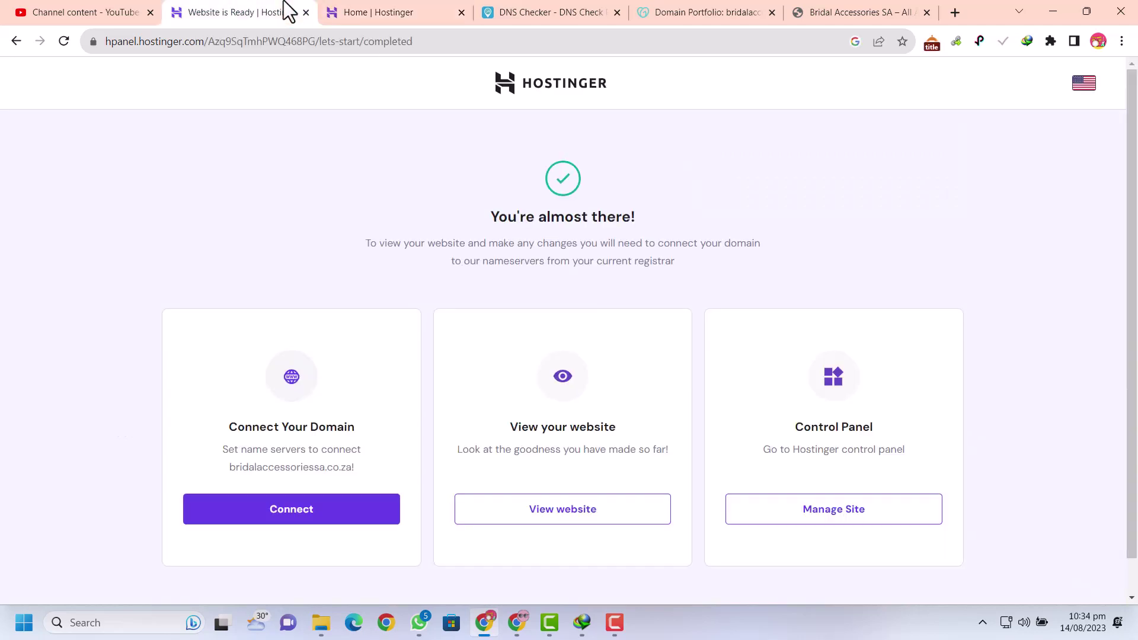
{"action": "scroll", "coordinate": [652, 444], "scroll_direction": "down", "scroll_amount": 1}
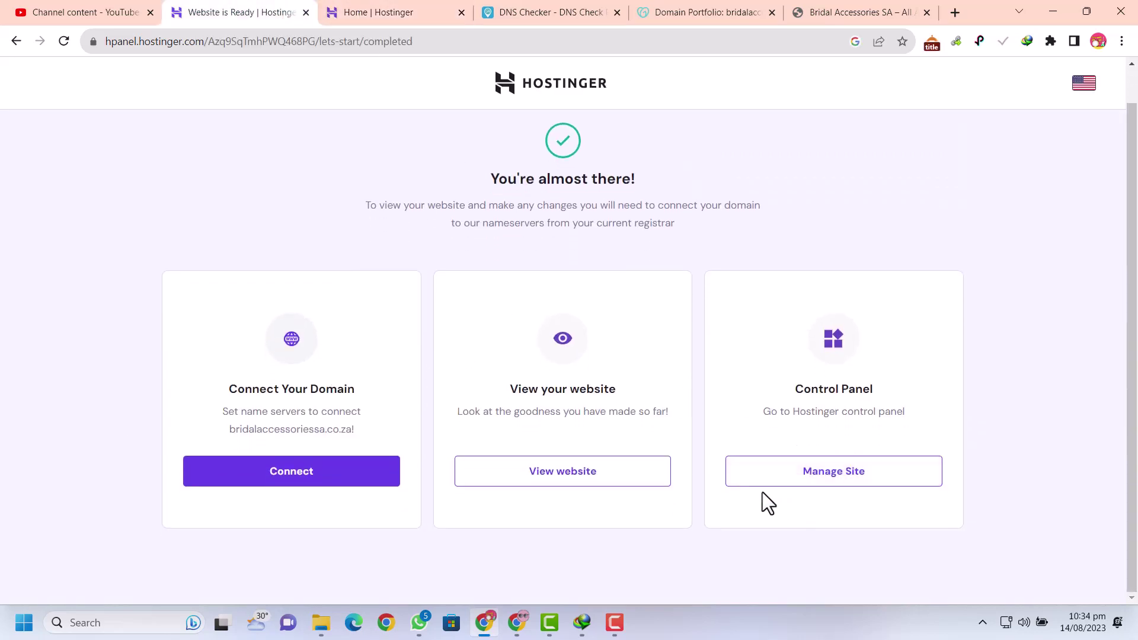
{"action": "left_click", "coordinate": [368, 10]}
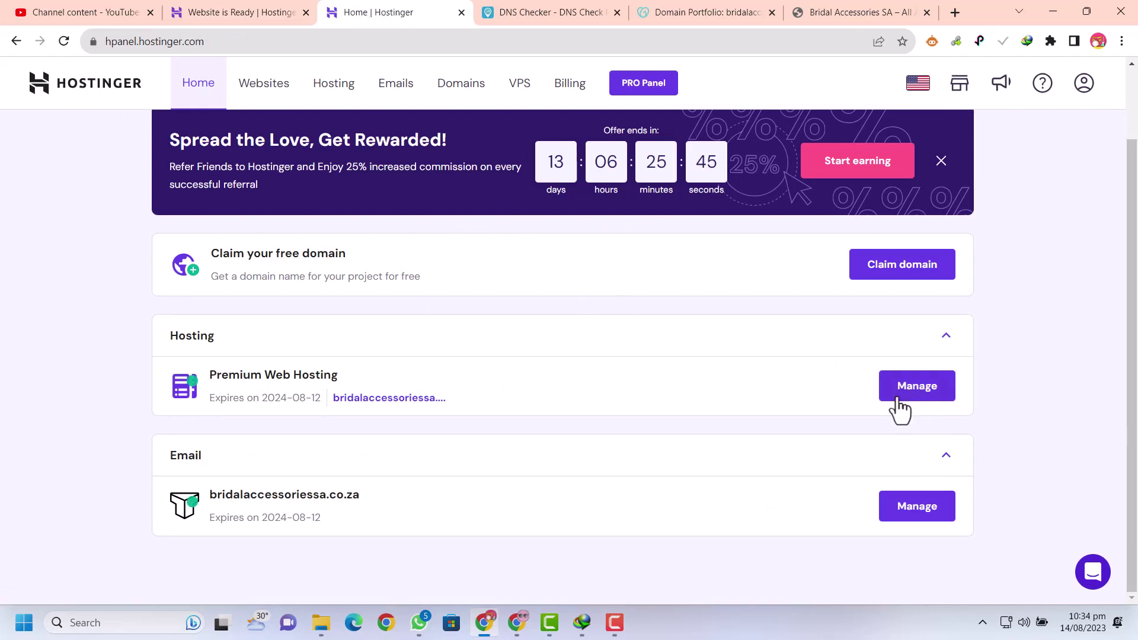
Rerun the NS lookup for bridalaccessoriessa.co.za in DNS Checker and highlight the New York and Canoga Park nameservers
{"action": "left_click", "coordinate": [590, 7]}
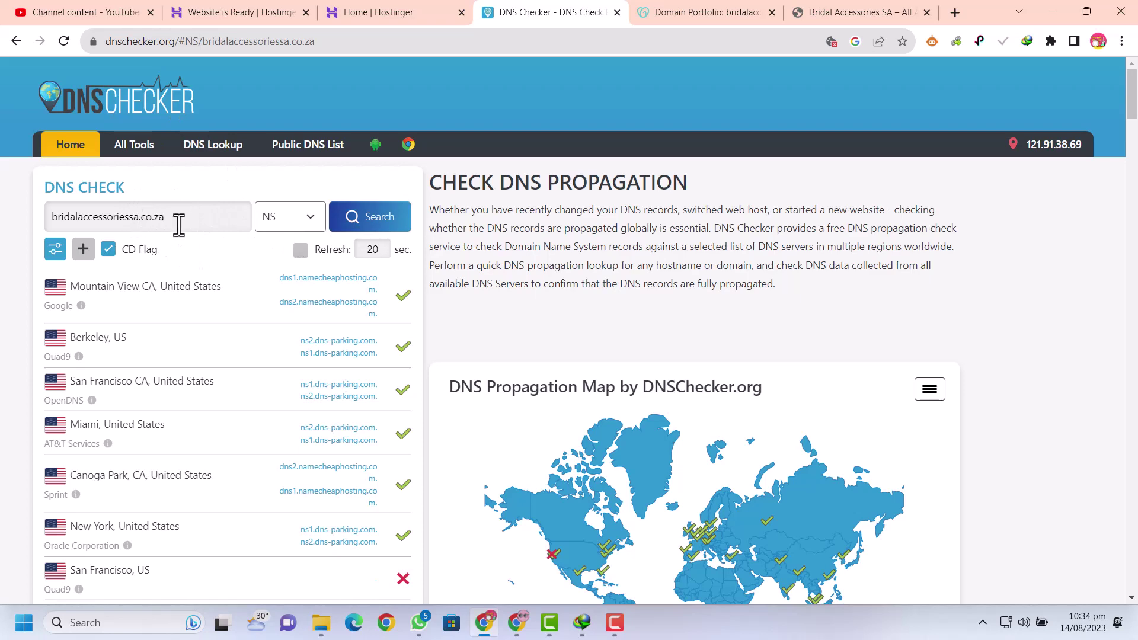
{"action": "left_click", "coordinate": [371, 229]}
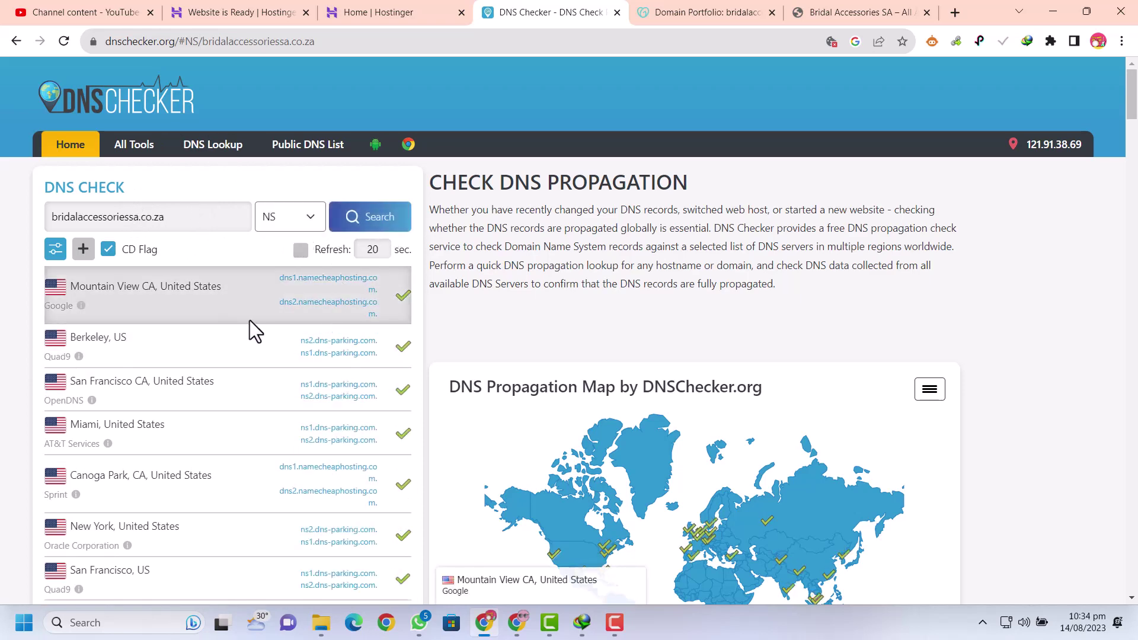
{"action": "scroll", "coordinate": [255, 329], "scroll_direction": "down", "scroll_amount": 4}
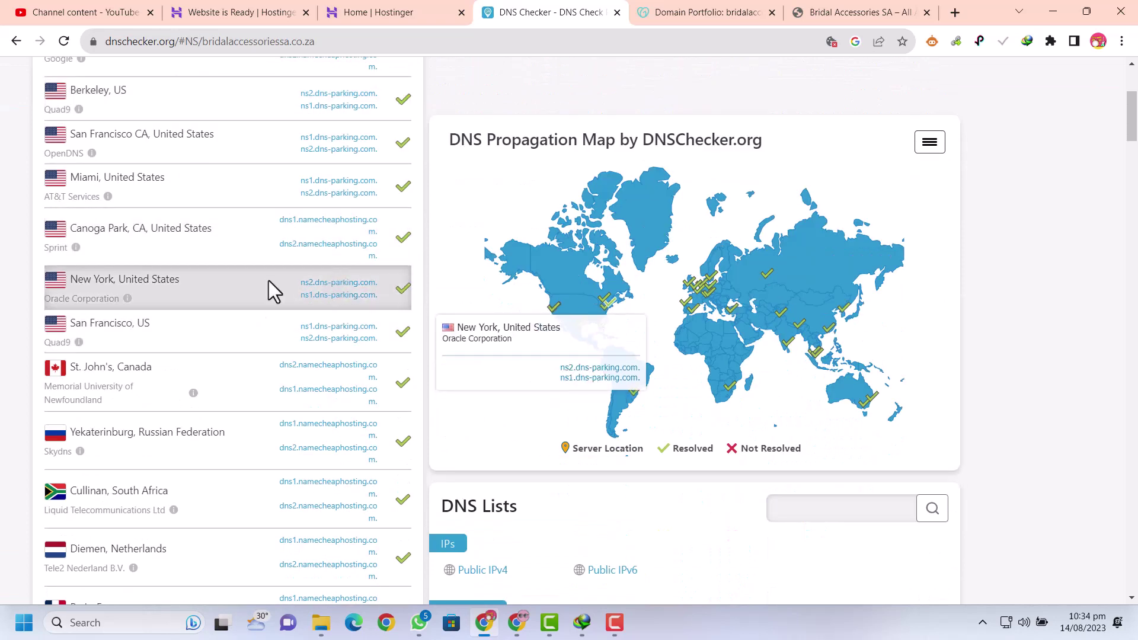
{"action": "left_click_drag", "start_coordinate": [299, 282], "coordinate": [369, 295]}
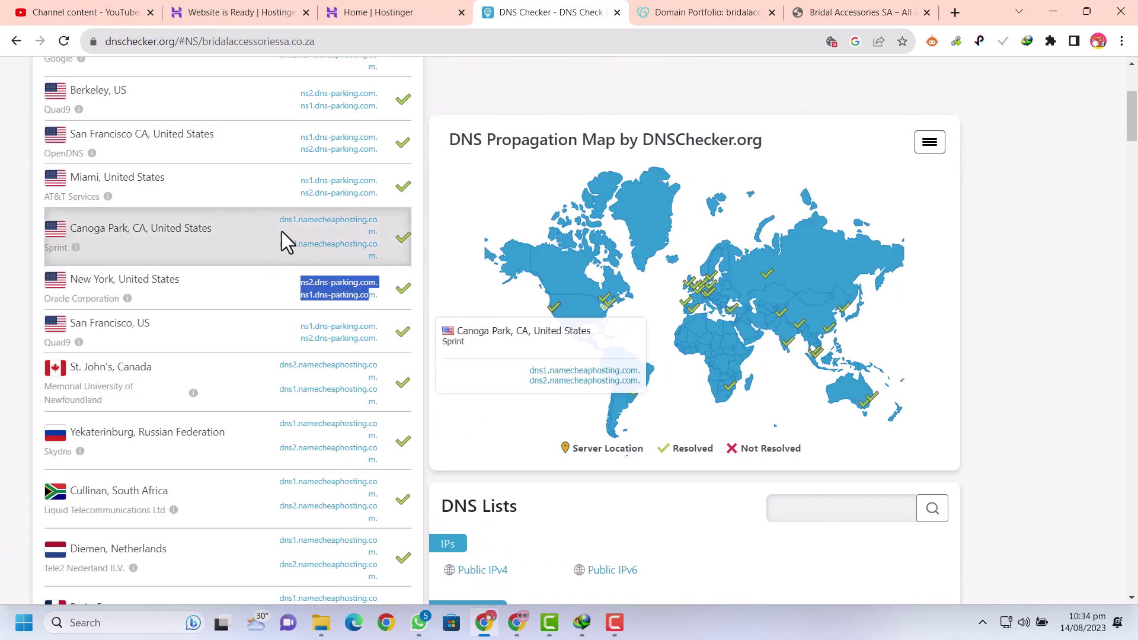
{"action": "left_click", "coordinate": [287, 224]}
{"action": "left_click_drag", "start_coordinate": [355, 233], "coordinate": [378, 262]}
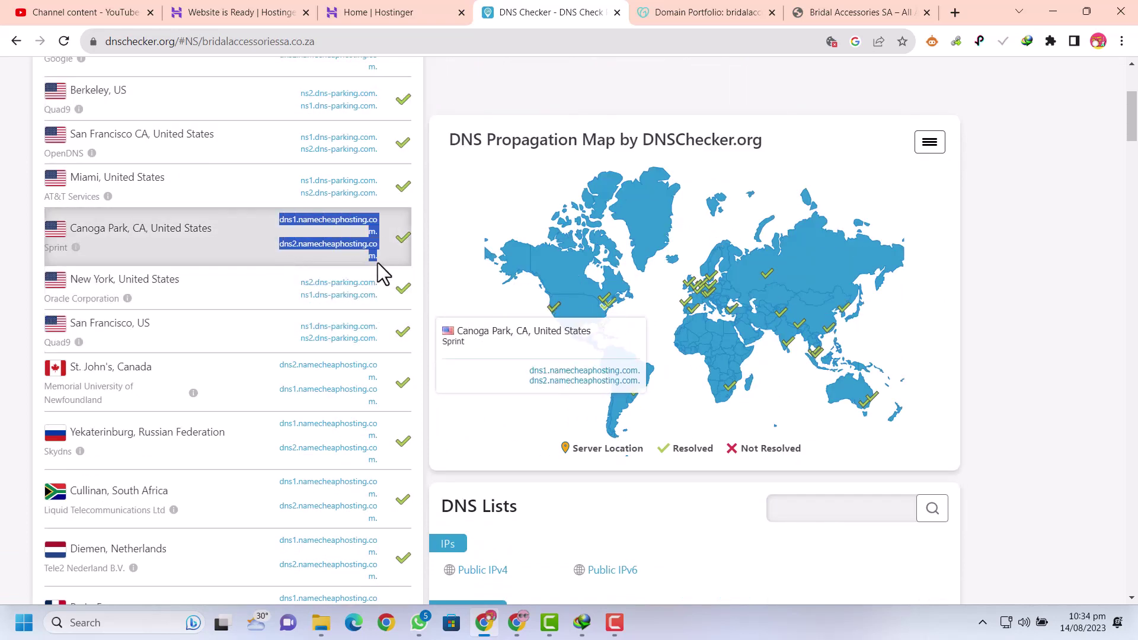
Look through the nameservers reported for the remaining DNS Checker locations
{"action": "scroll", "coordinate": [332, 244], "scroll_direction": "down", "scroll_amount": 4}
{"action": "scroll", "coordinate": [331, 244], "scroll_direction": "down", "scroll_amount": 5}
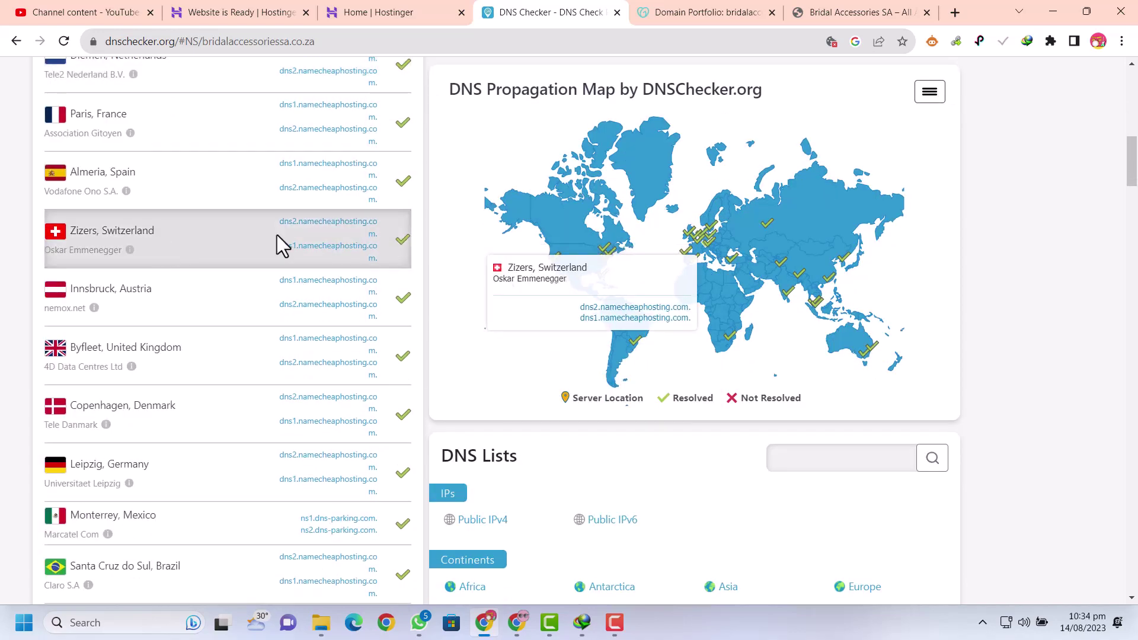
{"action": "scroll", "coordinate": [292, 257], "scroll_direction": "up", "scroll_amount": 13}
{"action": "scroll", "coordinate": [394, 320], "scroll_direction": "down", "scroll_amount": 4}
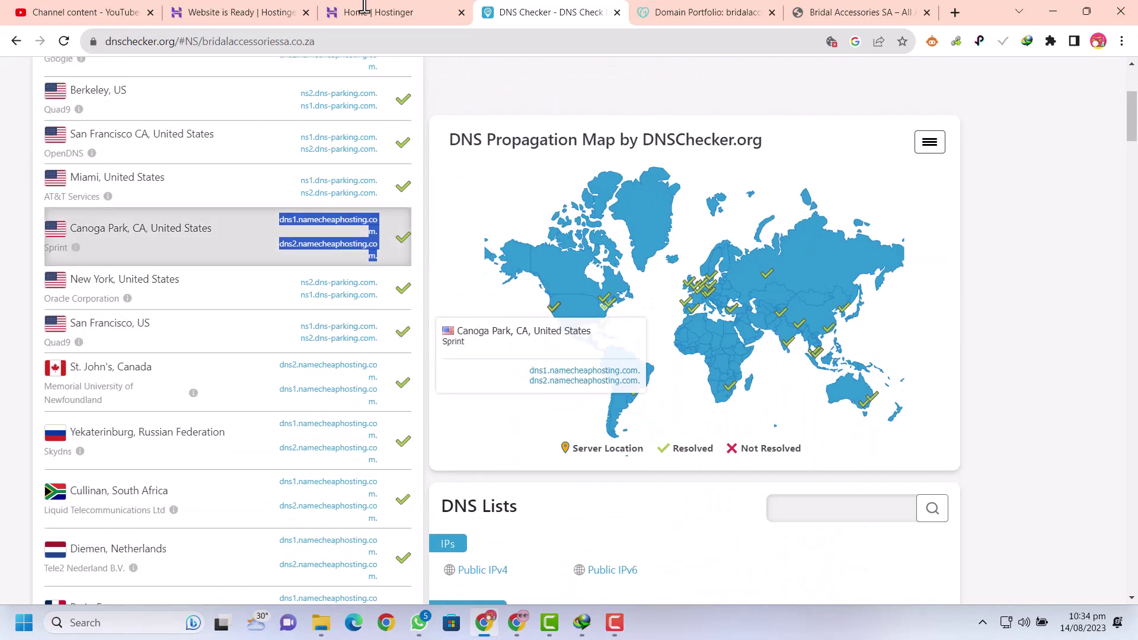
{"action": "left_click", "coordinate": [386, 10]}
{"action": "left_click", "coordinate": [522, 12]}
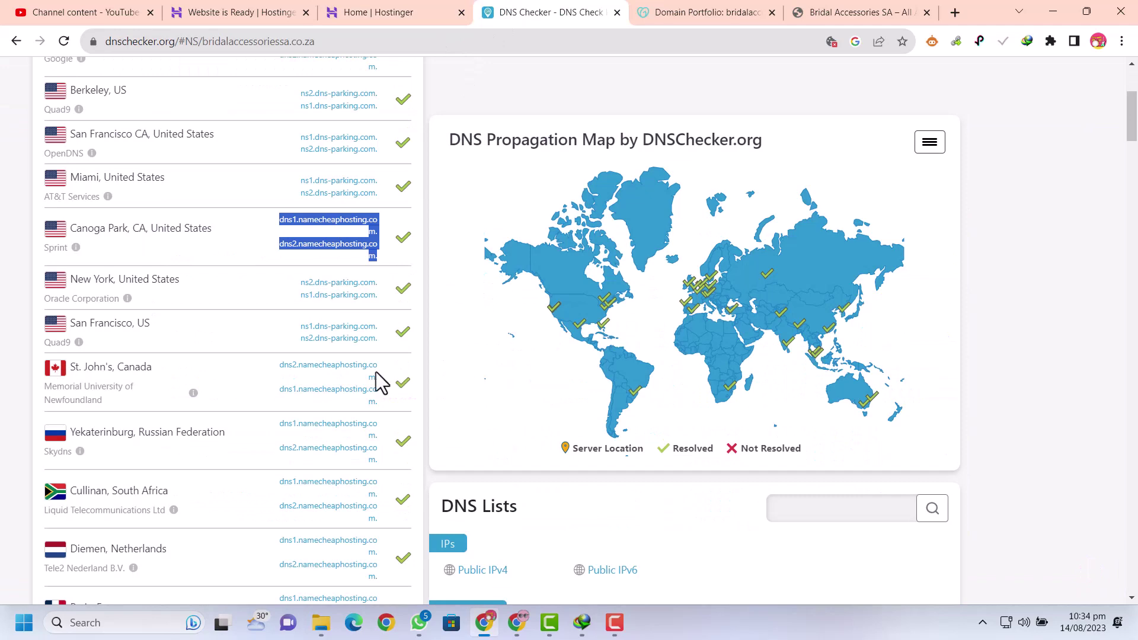
Open the Premium Web Hosting dashboard for bridalaccessoriessa.co.za and review its Hosting options and improvement tips
{"action": "left_click", "coordinate": [381, 9]}
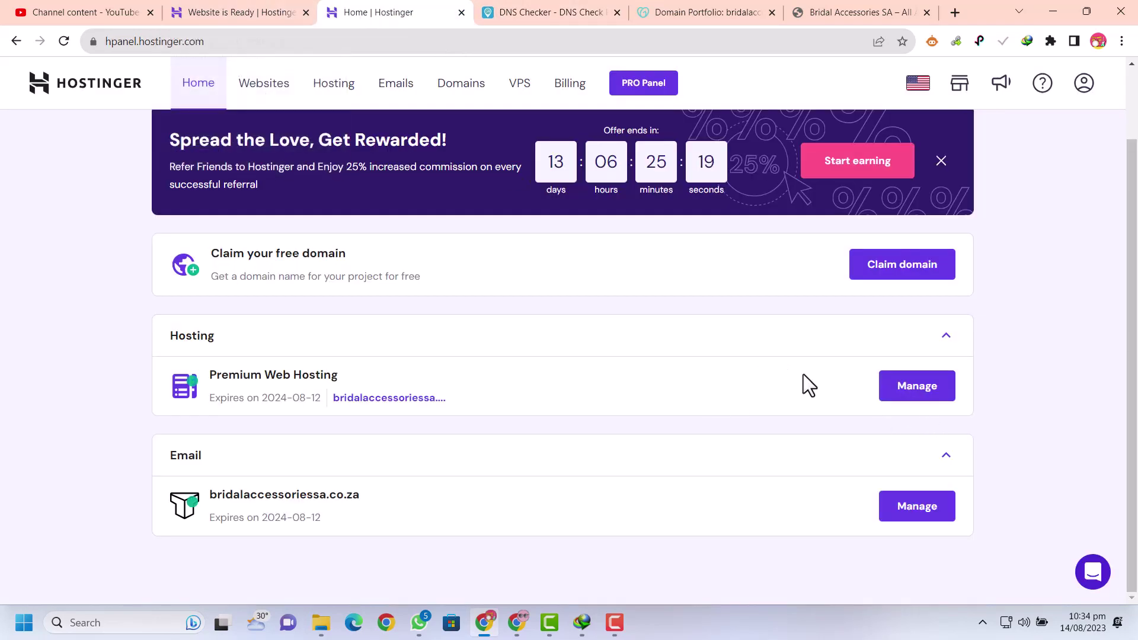
{"action": "left_click", "coordinate": [895, 389]}
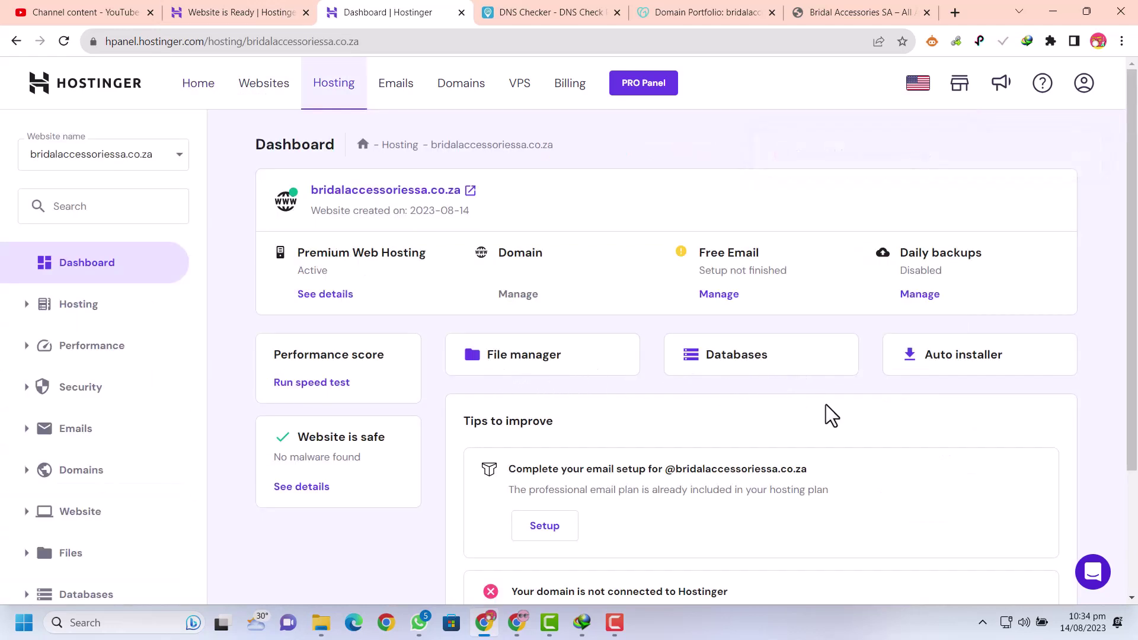
{"action": "scroll", "coordinate": [827, 418], "scroll_direction": "down", "scroll_amount": 3}
{"action": "scroll", "coordinate": [325, 323], "scroll_direction": "up", "scroll_amount": 3}
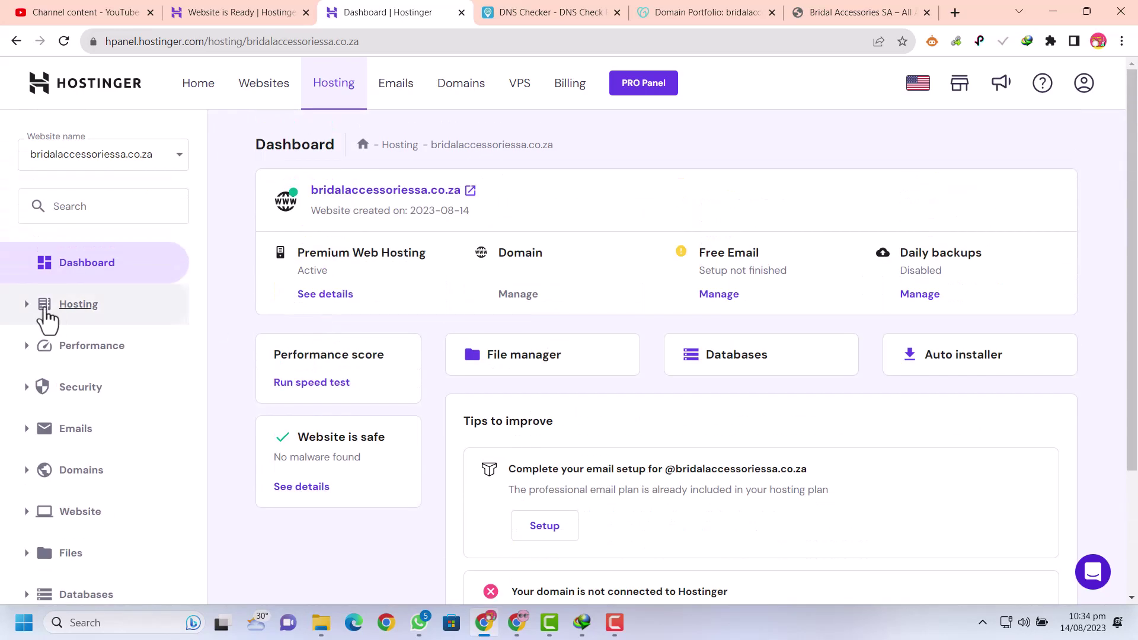
{"action": "left_click", "coordinate": [27, 306]}
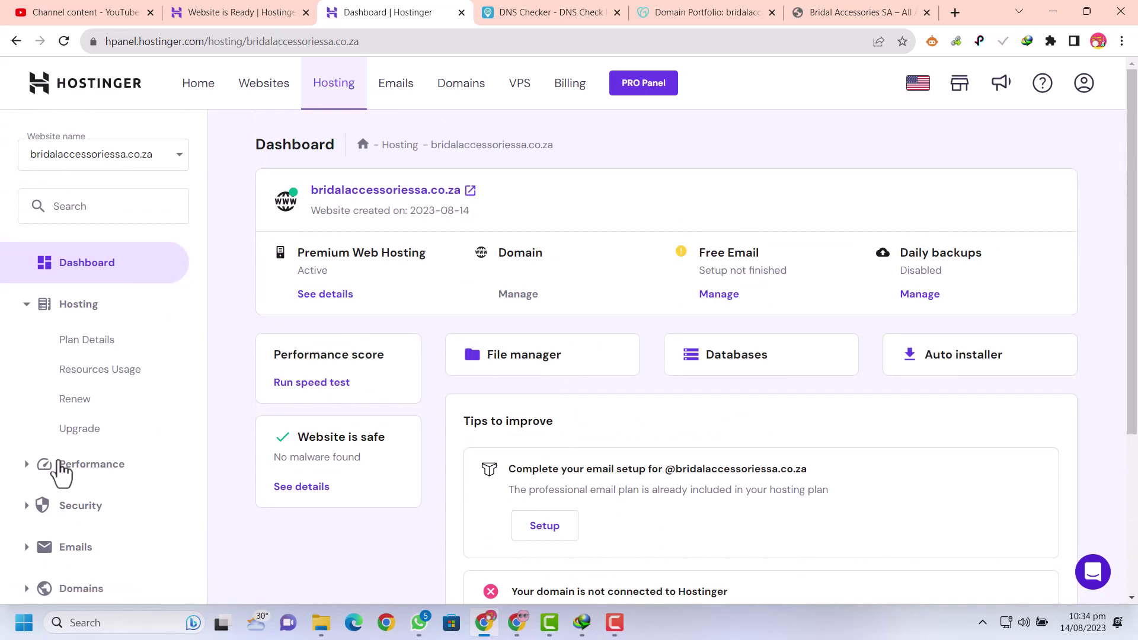
{"action": "scroll", "coordinate": [505, 364], "scroll_direction": "down", "scroll_amount": 4}
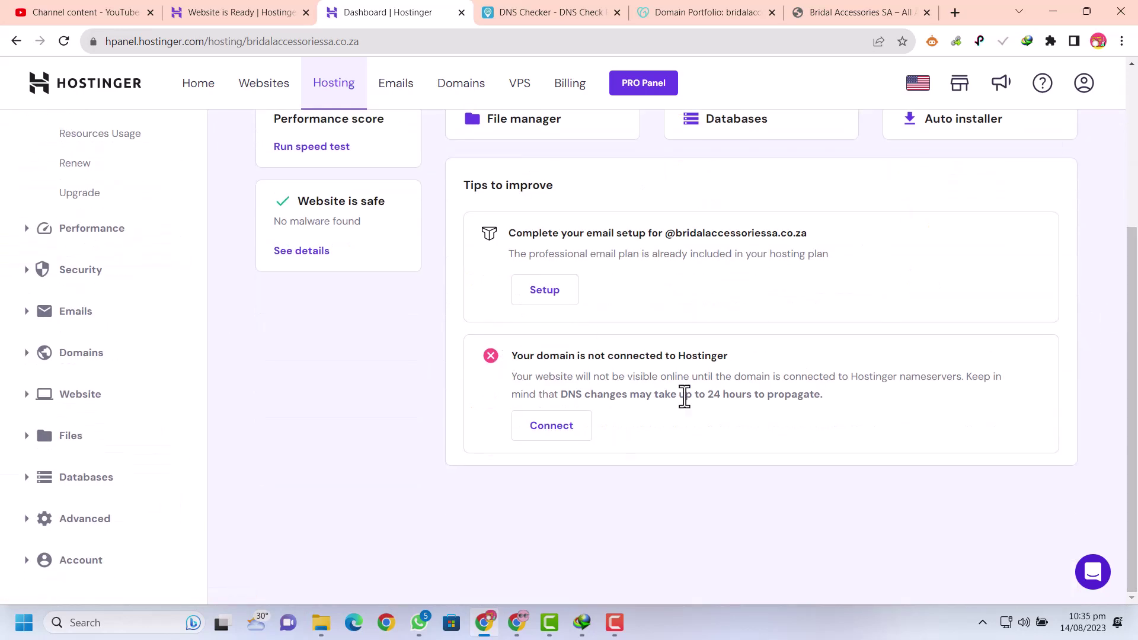
{"action": "scroll", "coordinate": [611, 409], "scroll_direction": "up", "scroll_amount": 4}
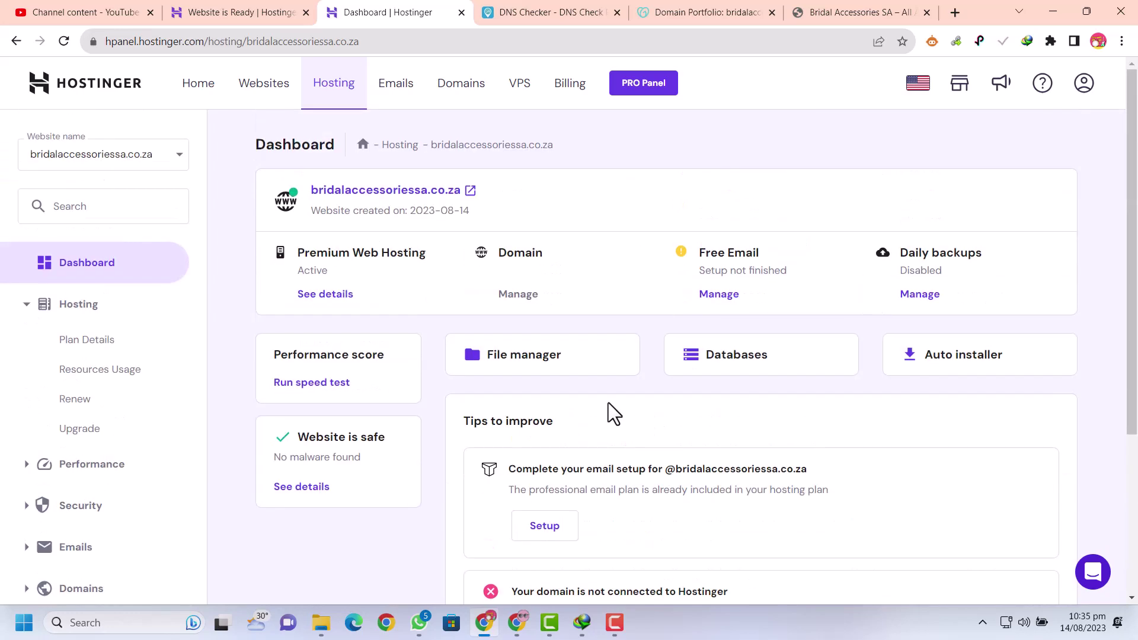
Open the site's file manager from the Hostinger dashboard and highlight the DNS propagation time notice while it loads
{"action": "left_click", "coordinate": [536, 364]}
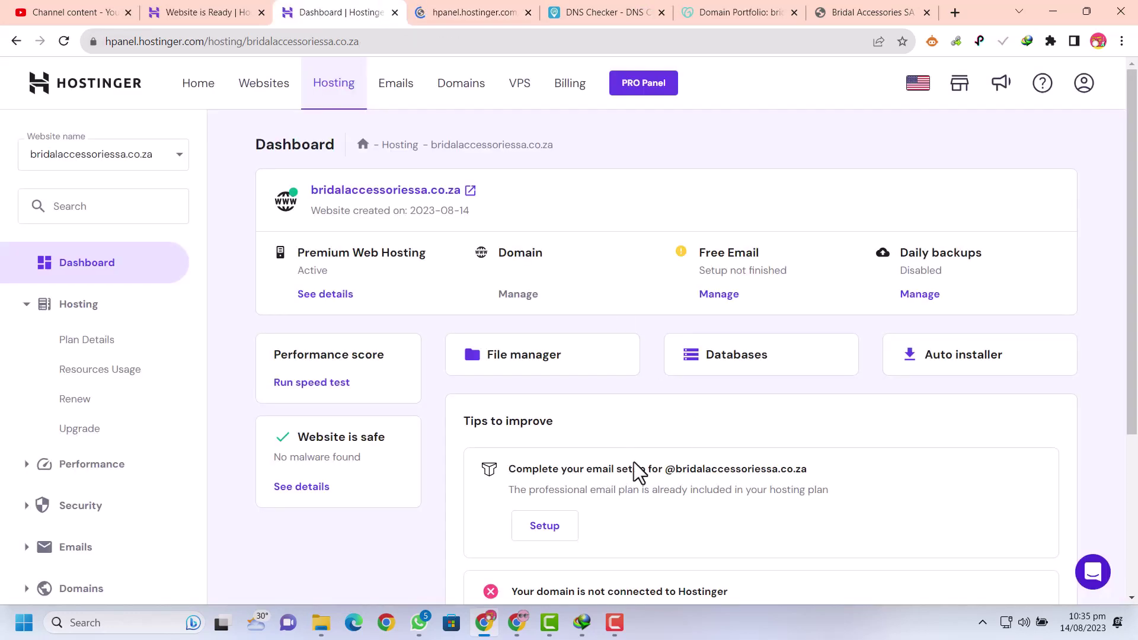
{"action": "scroll", "coordinate": [634, 472], "scroll_direction": "down", "scroll_amount": 4}
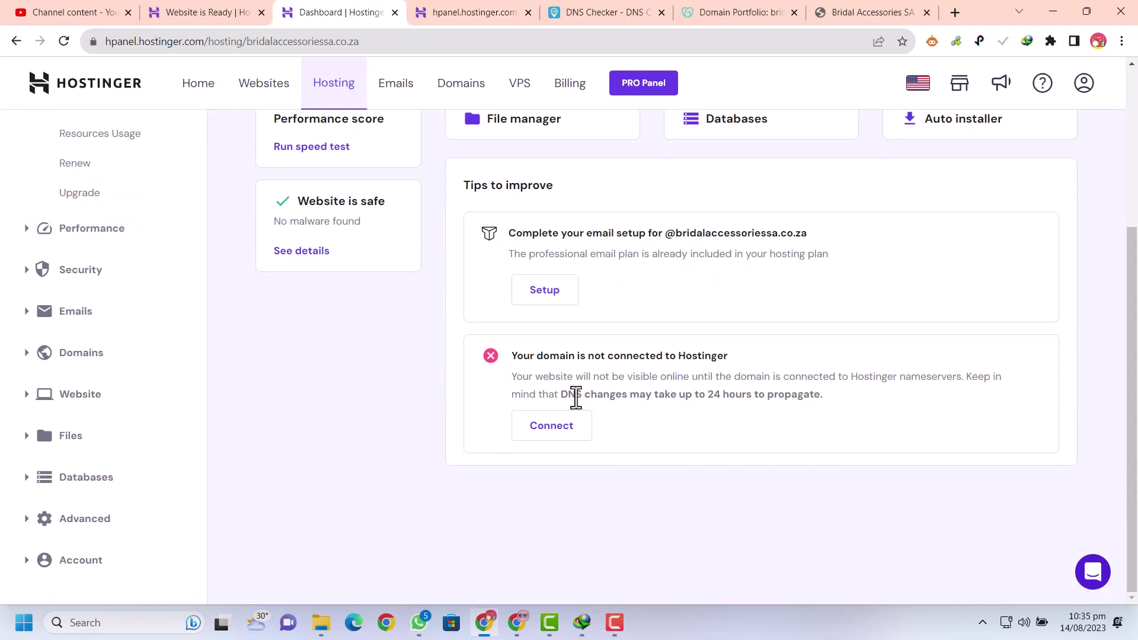
{"action": "left_click_drag", "start_coordinate": [566, 397], "coordinate": [826, 400]}
{"action": "left_click", "coordinate": [498, 12]}
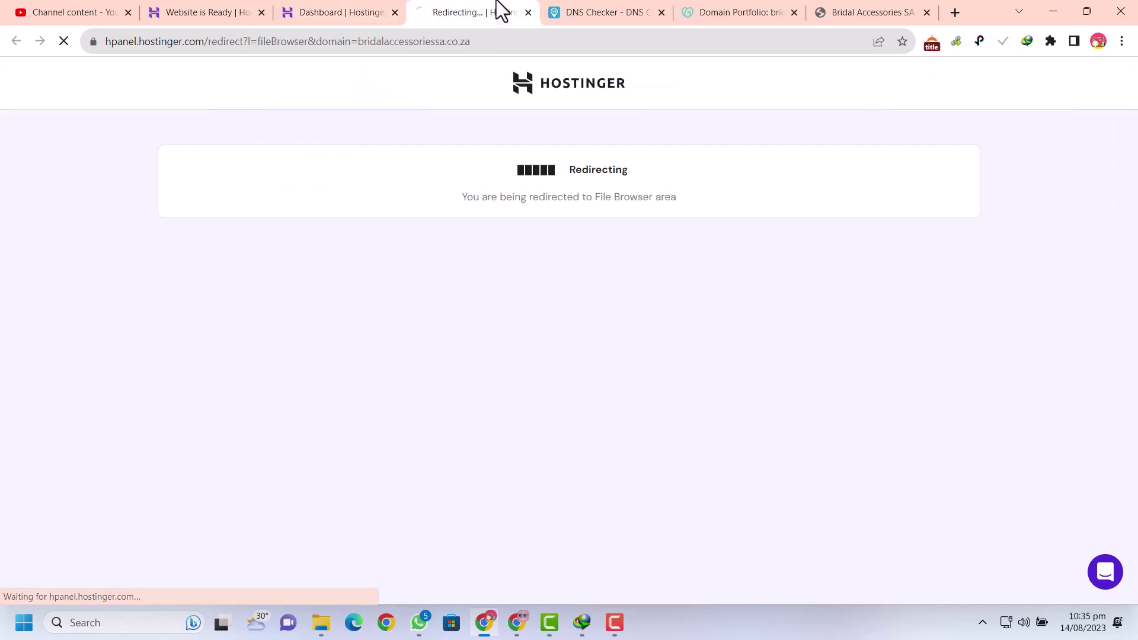
{"action": "left_click", "coordinate": [303, 10]}
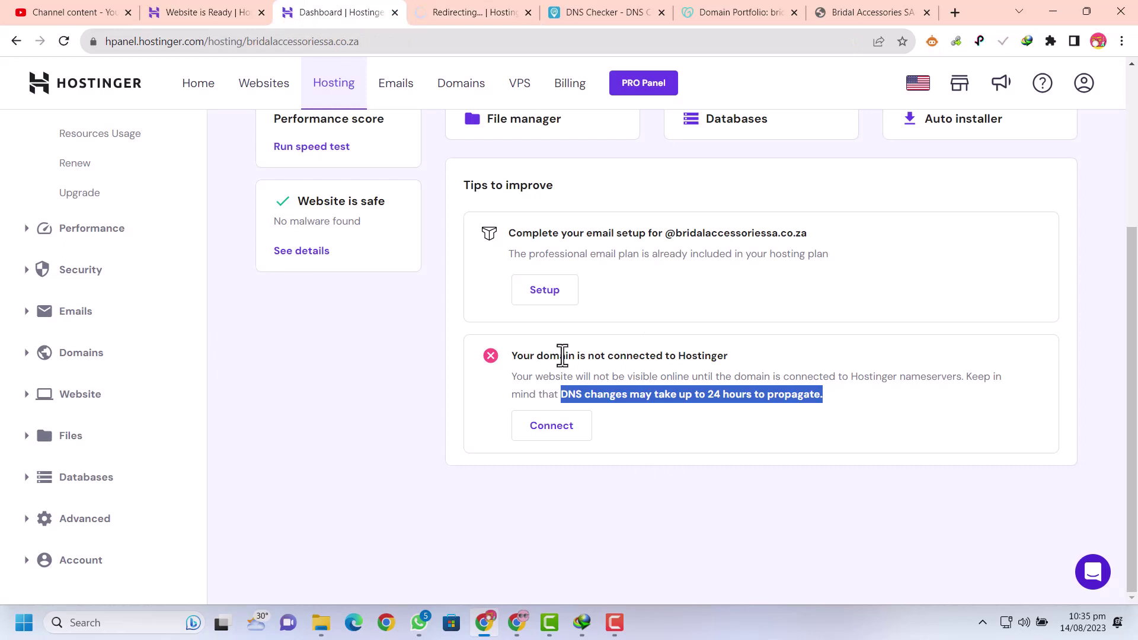
Open public_html in the site's file manager and delete default.php immediately, skipping the trash bin
{"action": "left_click", "coordinate": [466, 11]}
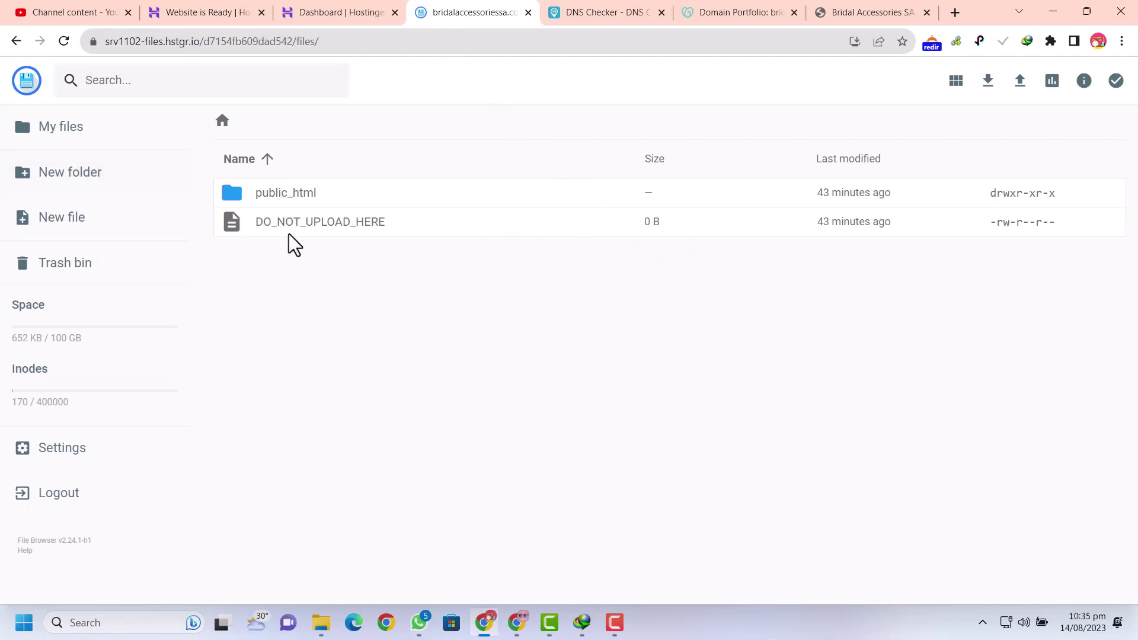
{"action": "double_click", "coordinate": [240, 204]}
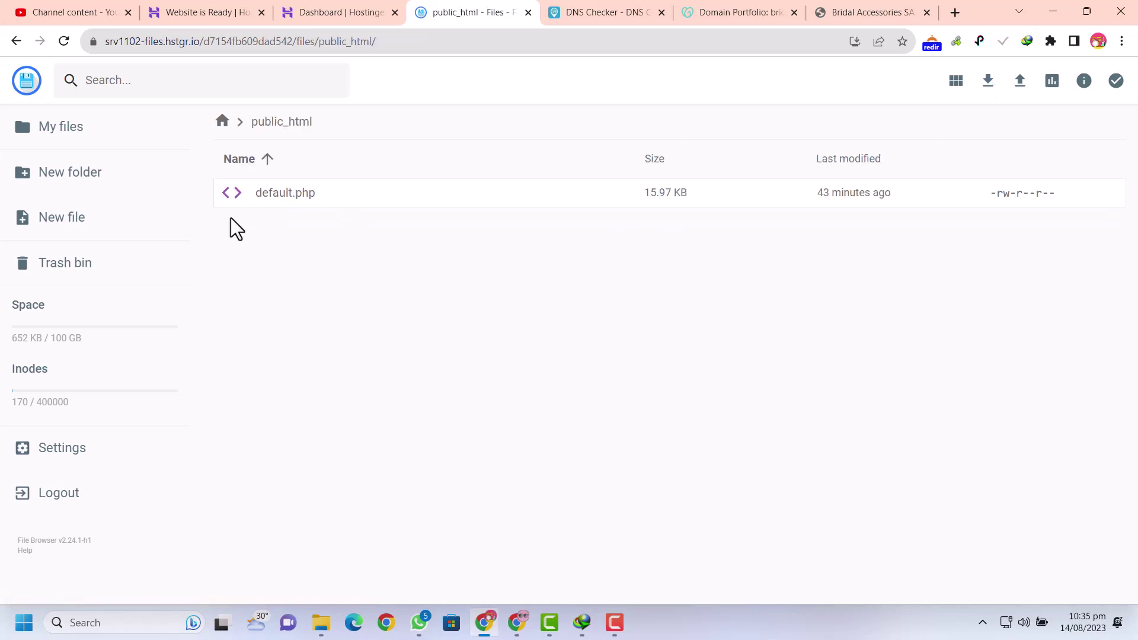
{"action": "left_click", "coordinate": [234, 205]}
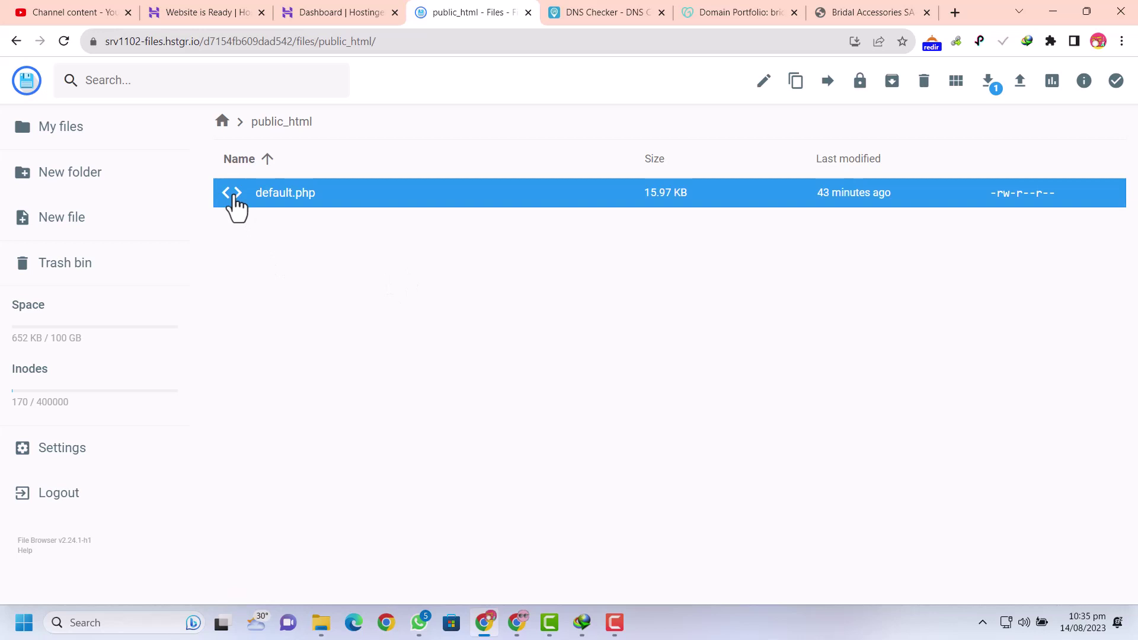
{"action": "left_click", "coordinate": [923, 82]}
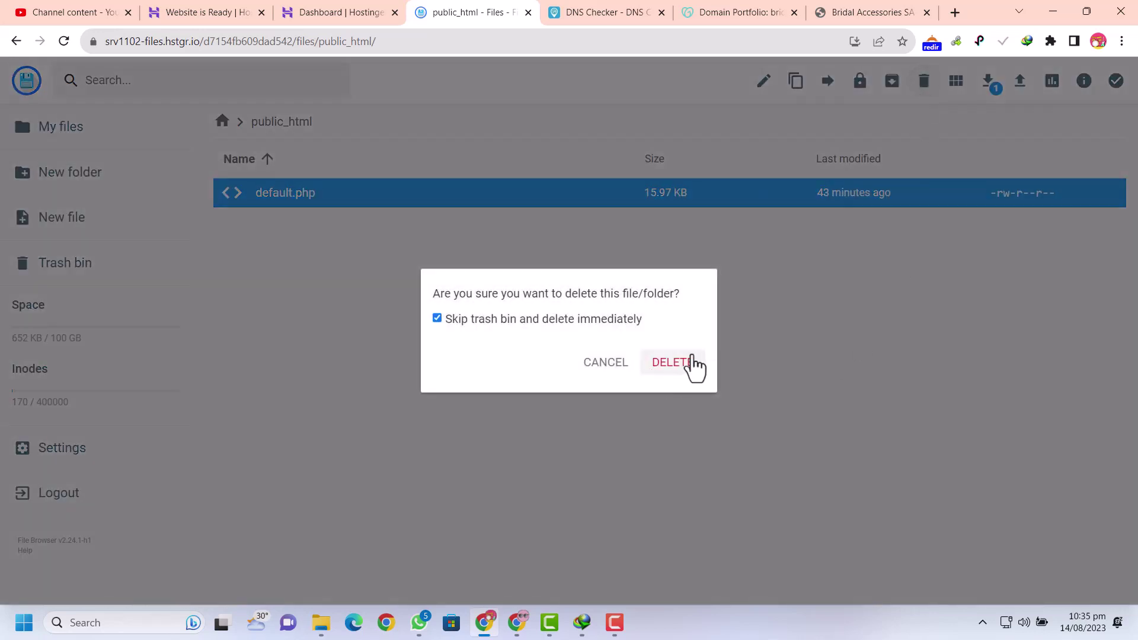
{"action": "left_click", "coordinate": [673, 362]}
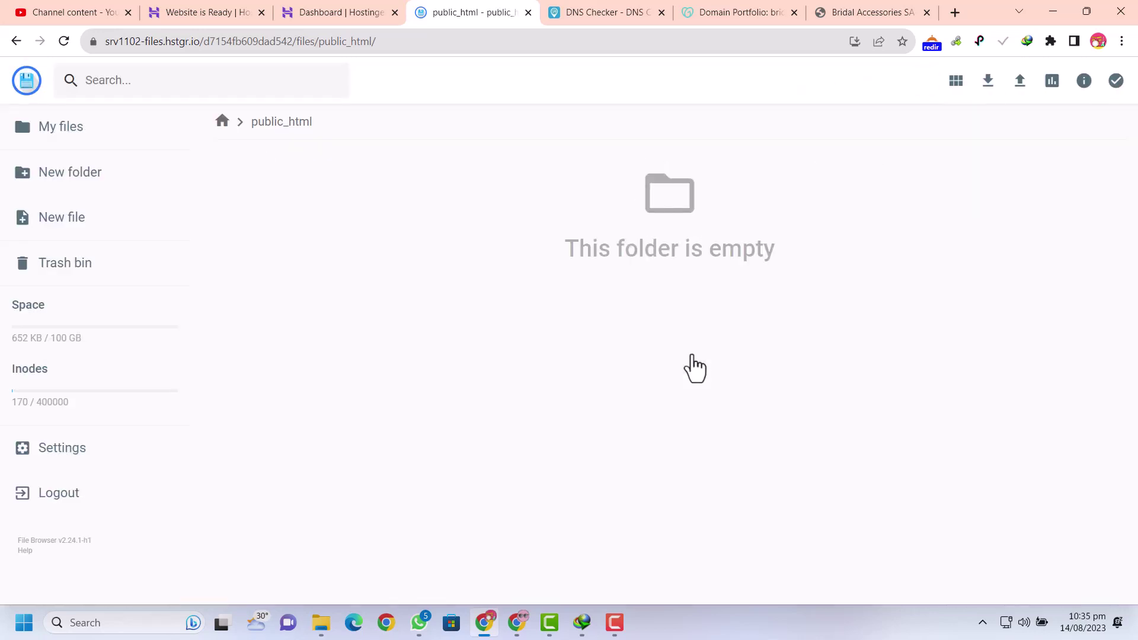
Upload the wordpress zip archive from the Compressed folder in Downloads into public_html
{"action": "left_click", "coordinate": [1020, 85]}
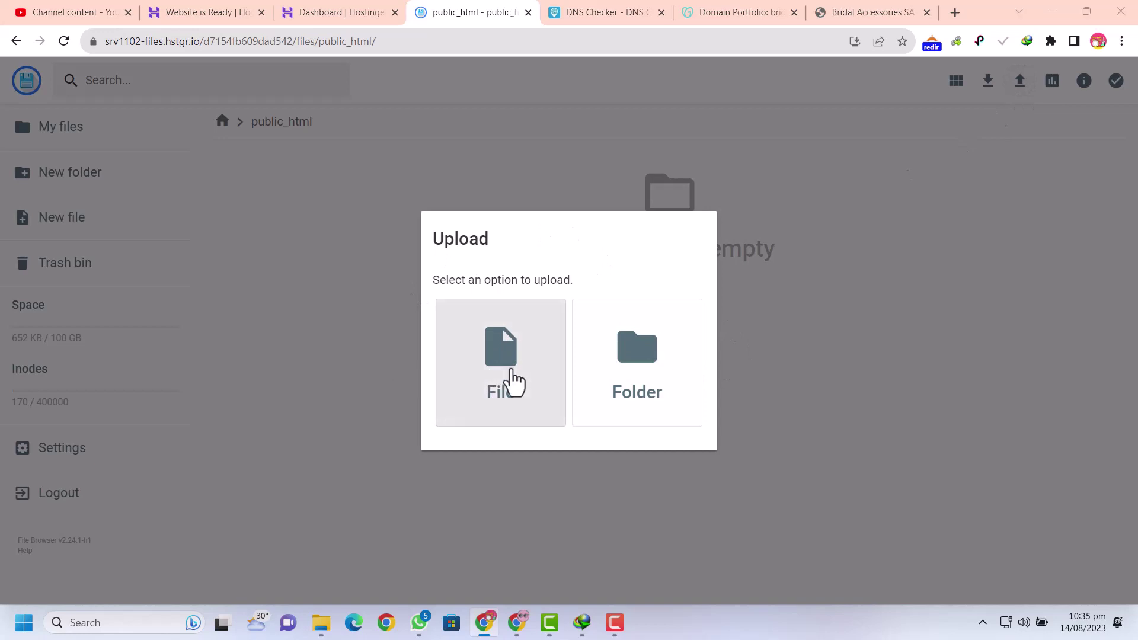
{"action": "left_click", "coordinate": [511, 371]}
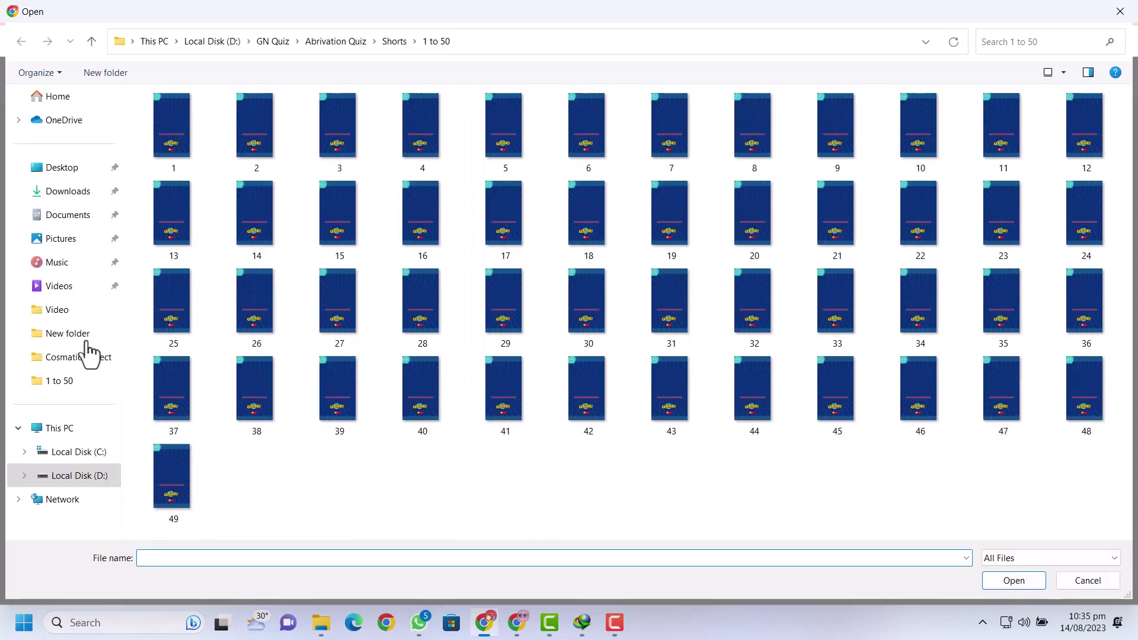
{"action": "left_click", "coordinate": [70, 195]}
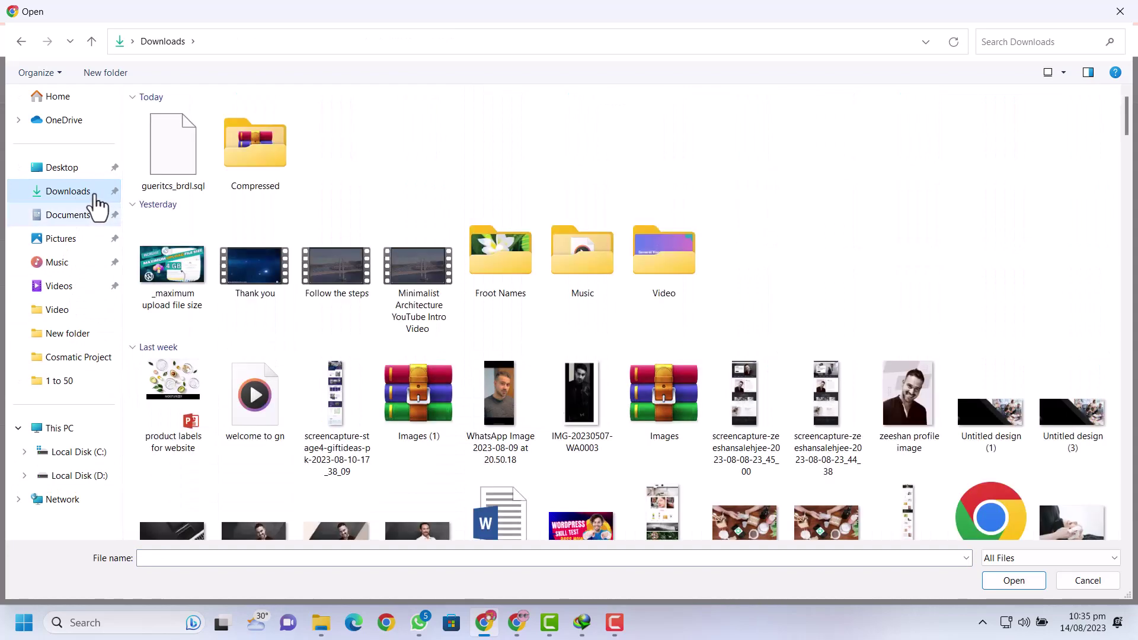
{"action": "double_click", "coordinate": [263, 152]}
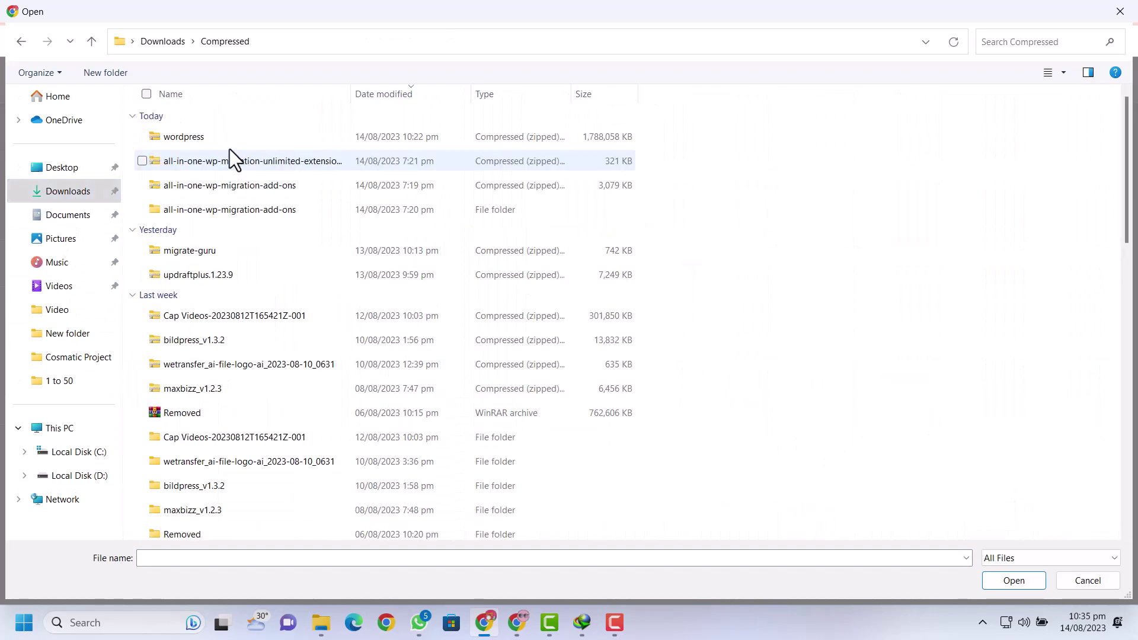
{"action": "left_click", "coordinate": [193, 137]}
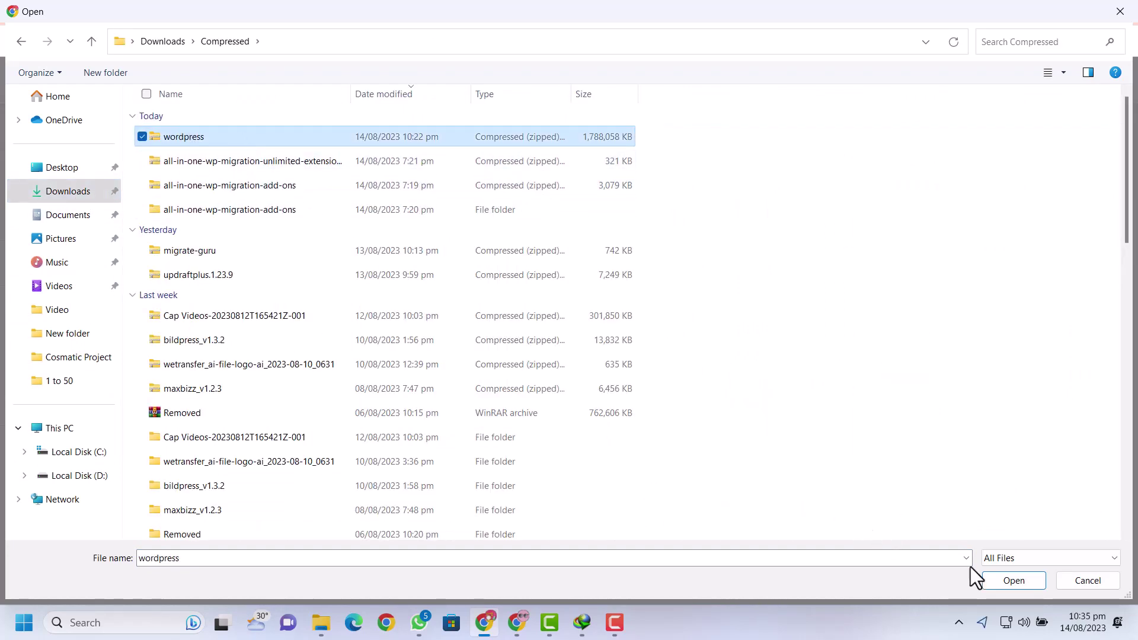
{"action": "left_click", "coordinate": [998, 581]}
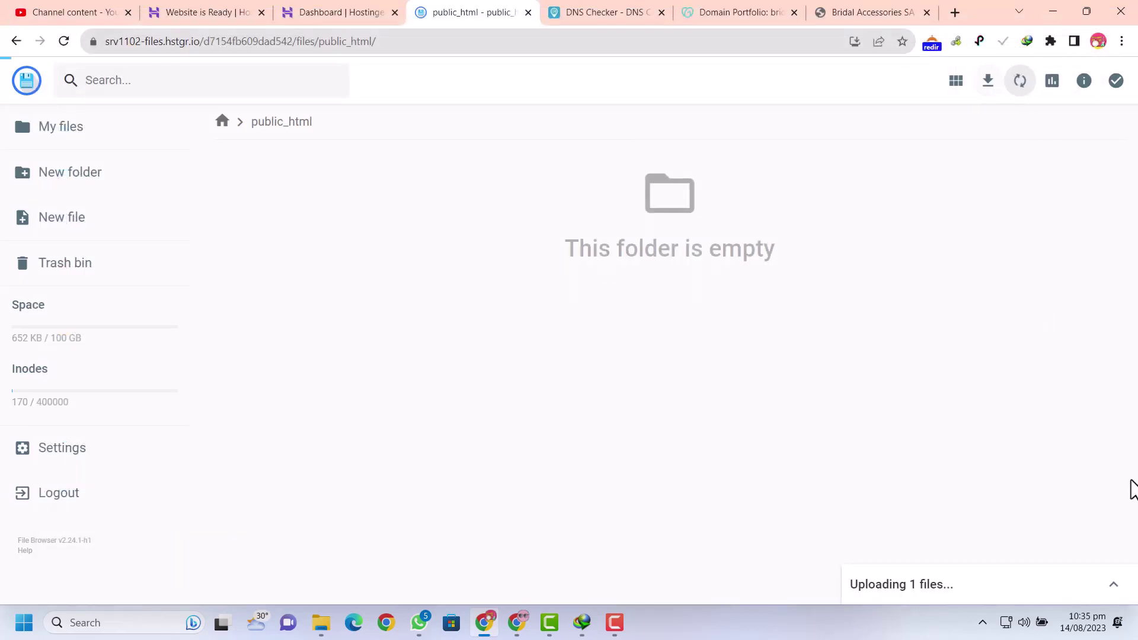
{"action": "left_click", "coordinate": [1115, 590]}
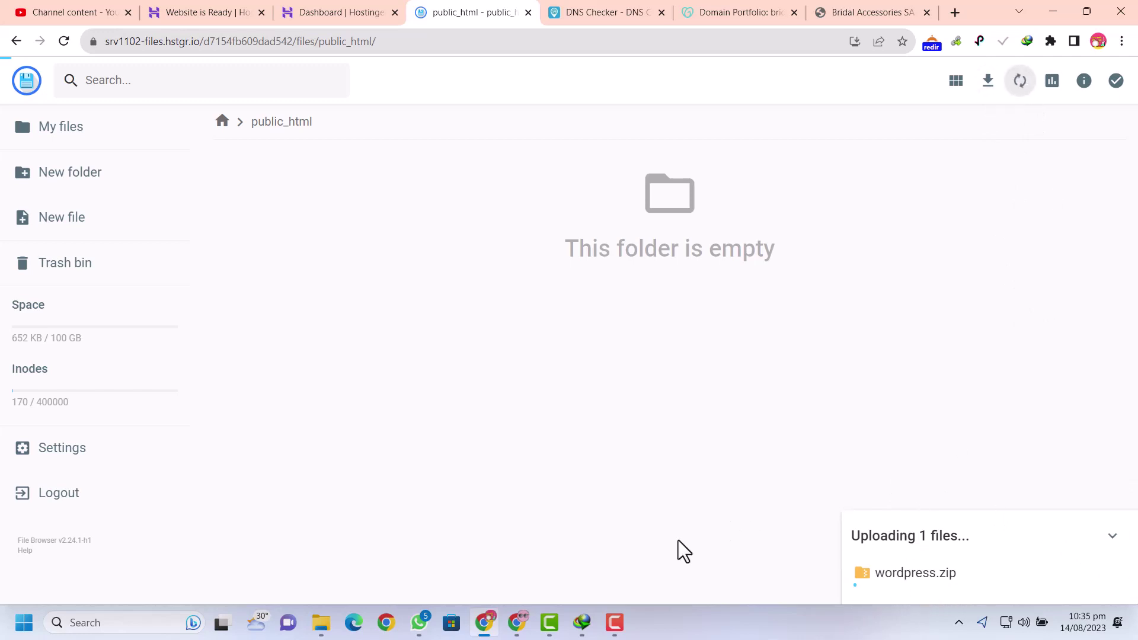
{"action": "mouse_move", "coordinate": [614, 625]}
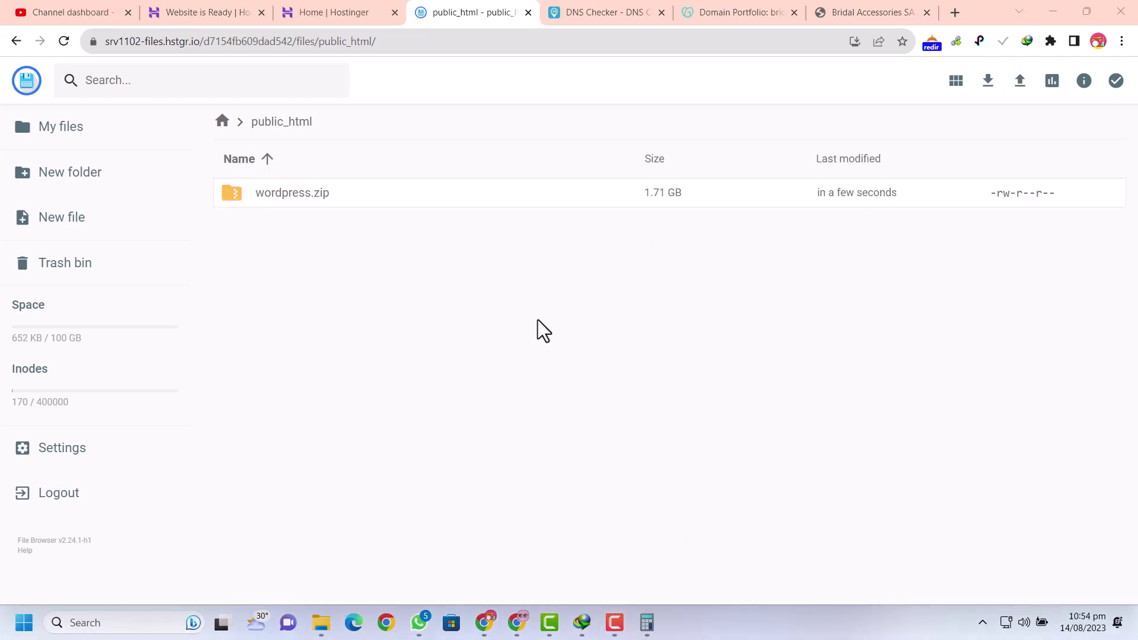
Extract wordpress.zip within /files/public_html/ using the folder name WordPress
{"action": "left_click", "coordinate": [355, 199]}
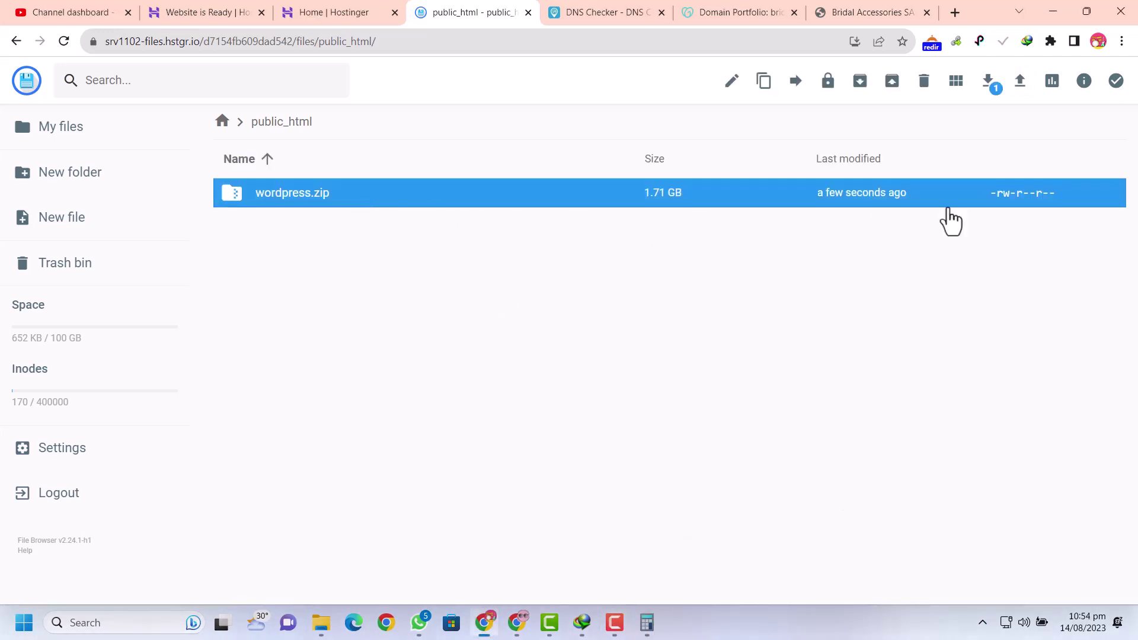
{"action": "right_click", "coordinate": [626, 202]}
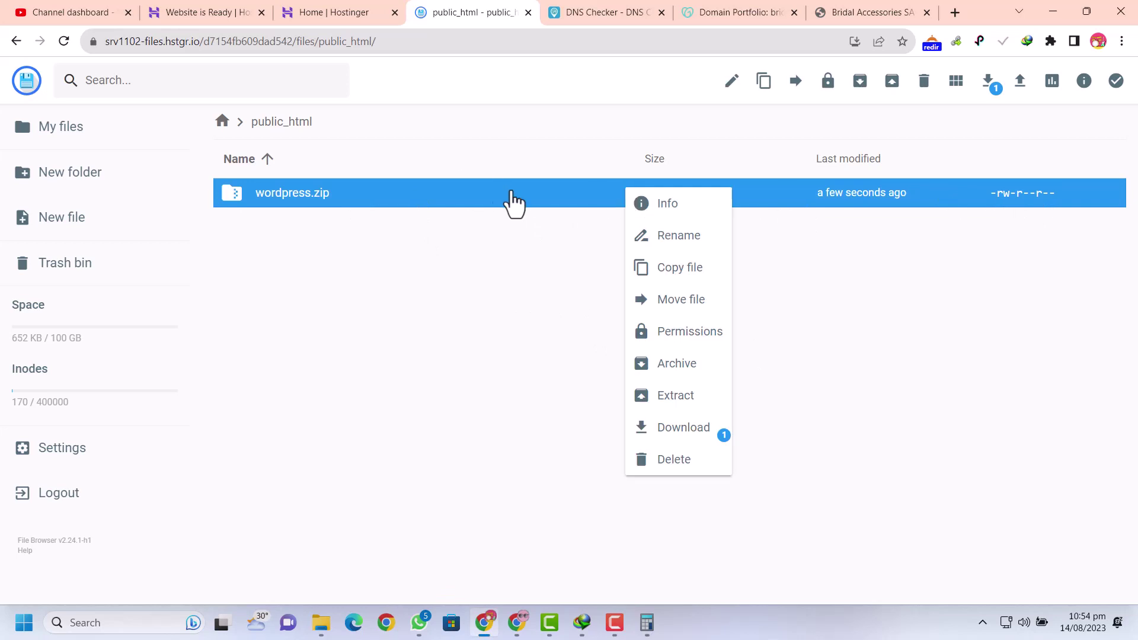
{"action": "left_click", "coordinate": [683, 408]}
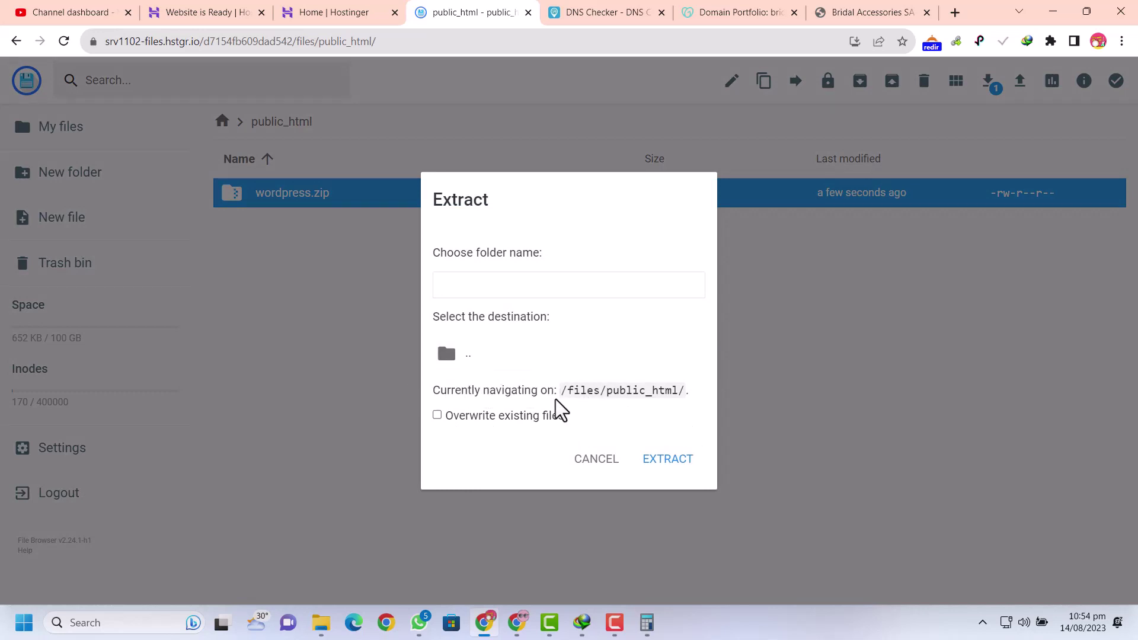
{"action": "left_click_drag", "start_coordinate": [684, 391], "coordinate": [599, 399]}
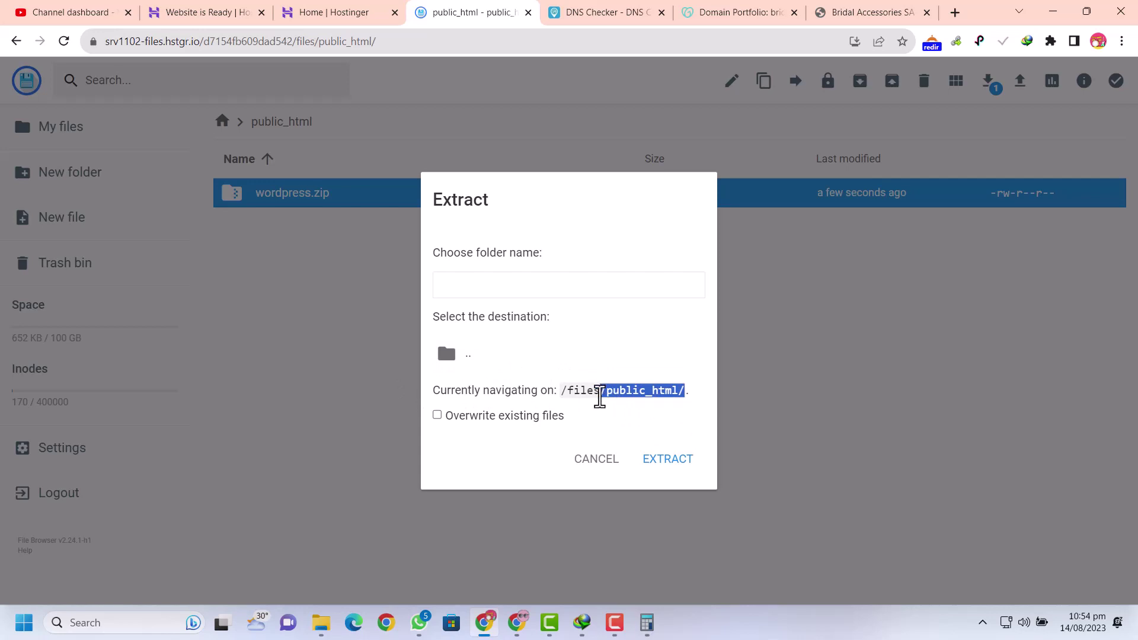
{"action": "left_click", "coordinate": [613, 398]}
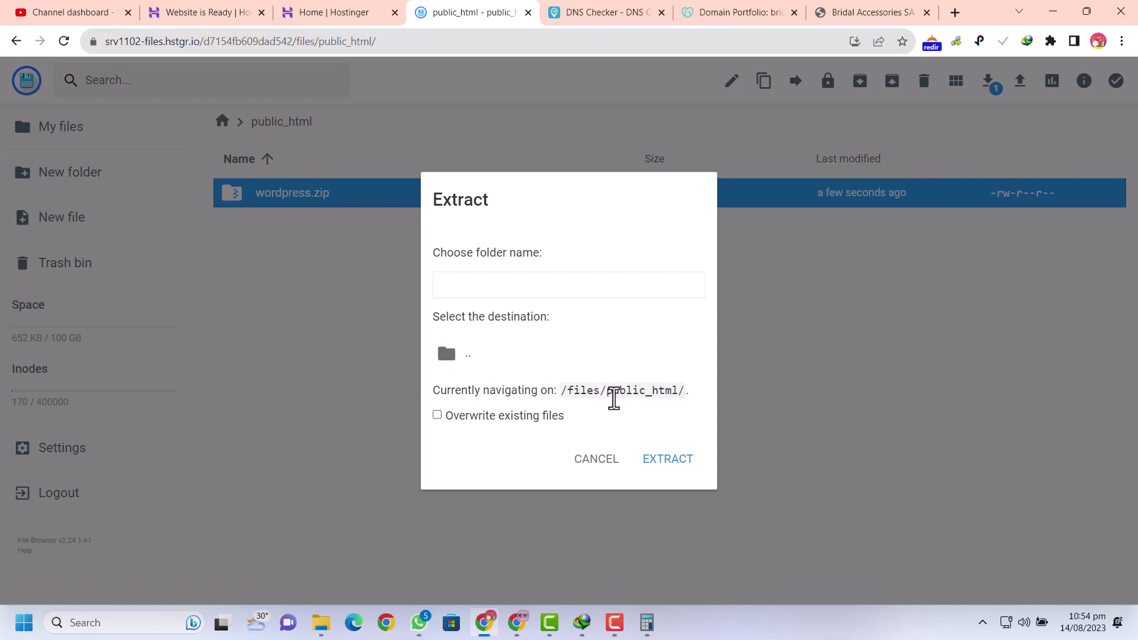
{"action": "left_click", "coordinate": [668, 460]}
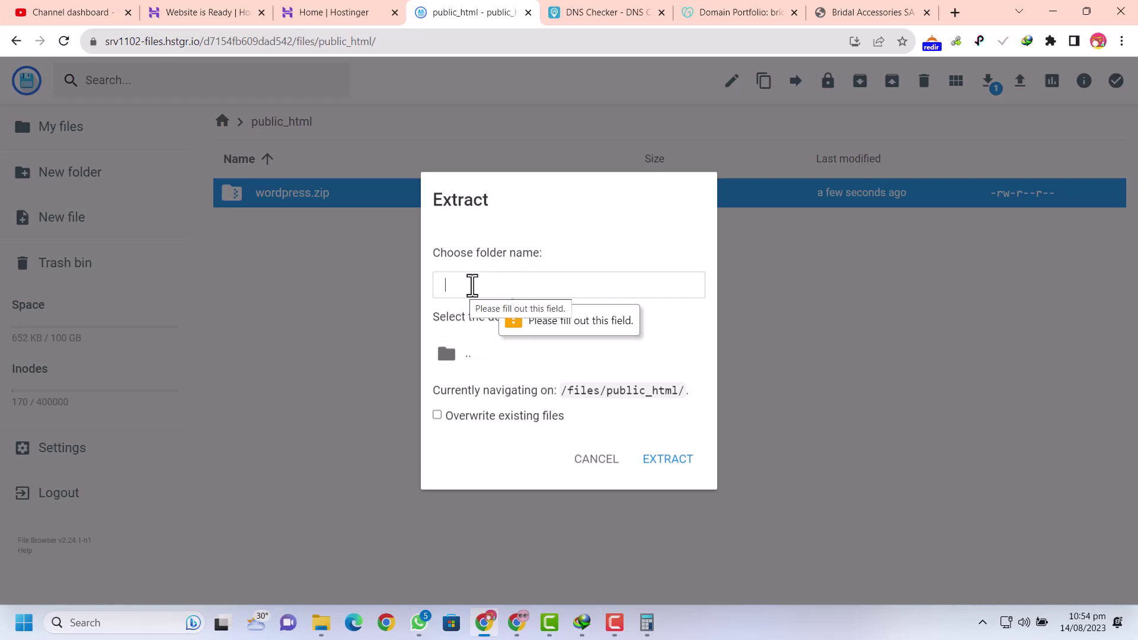
{"action": "type", "text": "WordPress"}
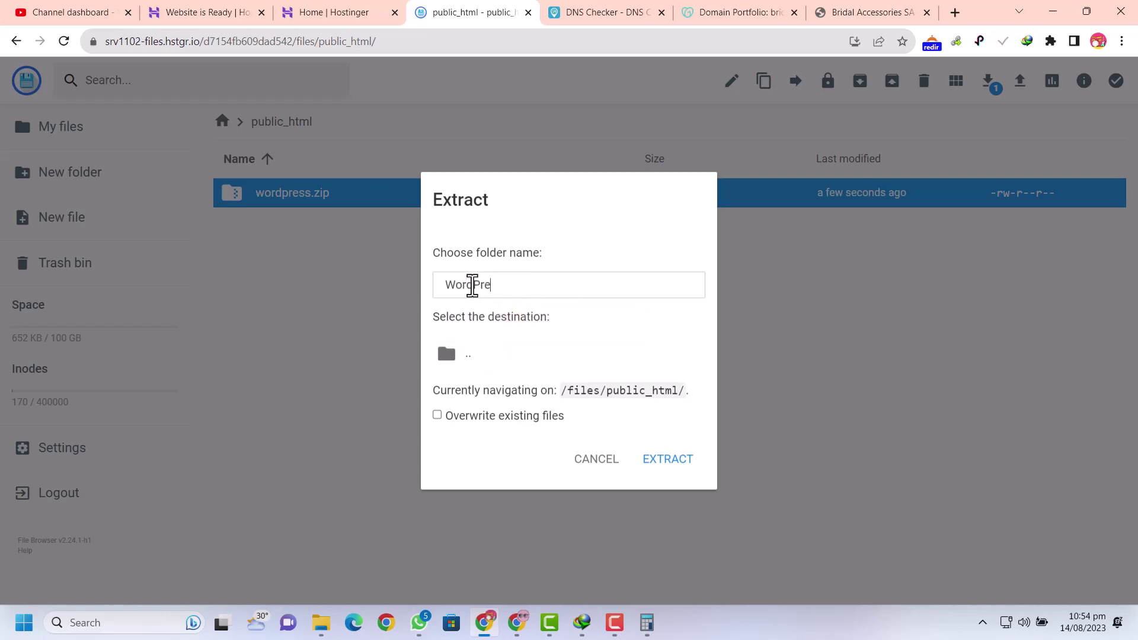
{"action": "left_click", "coordinate": [668, 465]}
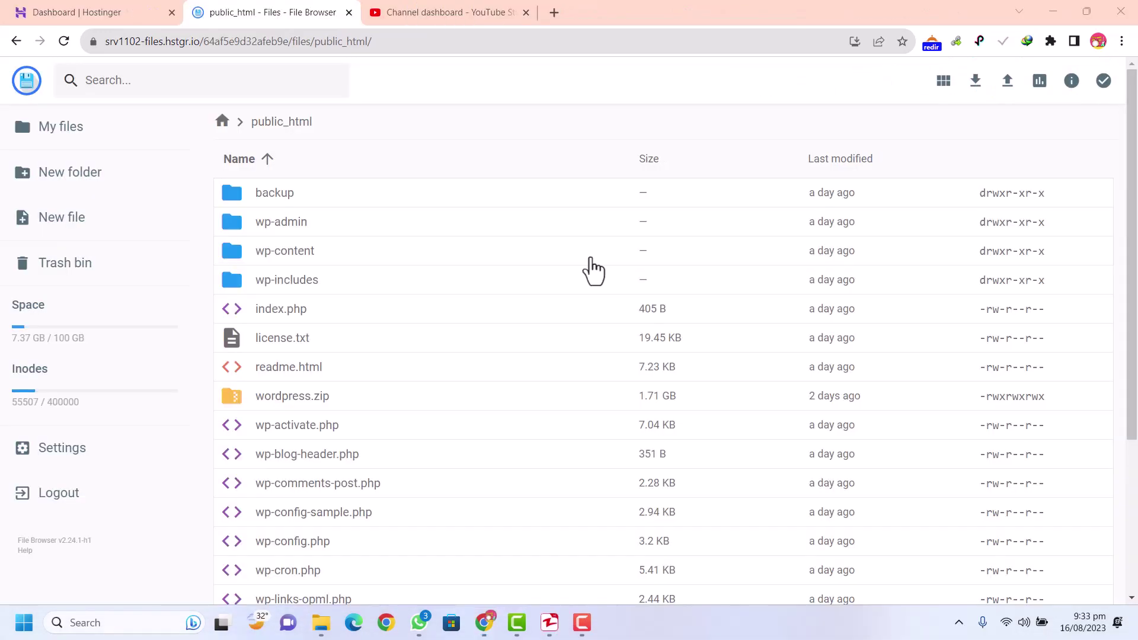
Look through the WordPress files in public_html and load bridalaccessoriessa.co.za in a new browser tab
{"action": "scroll", "coordinate": [593, 270], "scroll_direction": "down", "scroll_amount": 4}
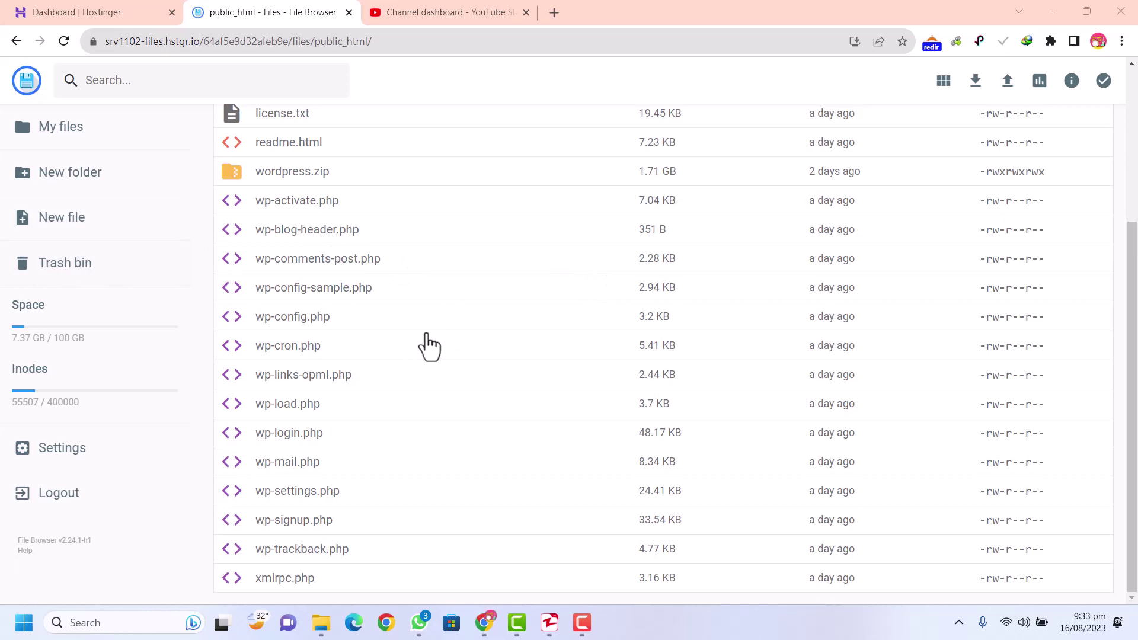
{"action": "scroll", "coordinate": [427, 346], "scroll_direction": "up", "scroll_amount": 4}
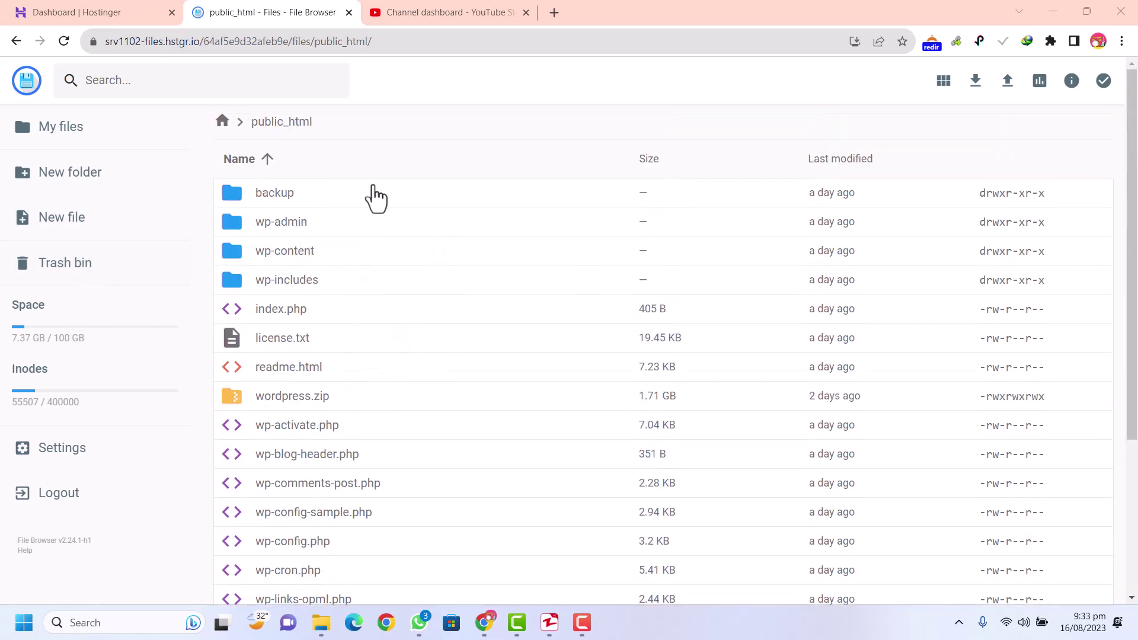
{"action": "left_click", "coordinate": [526, 13]}
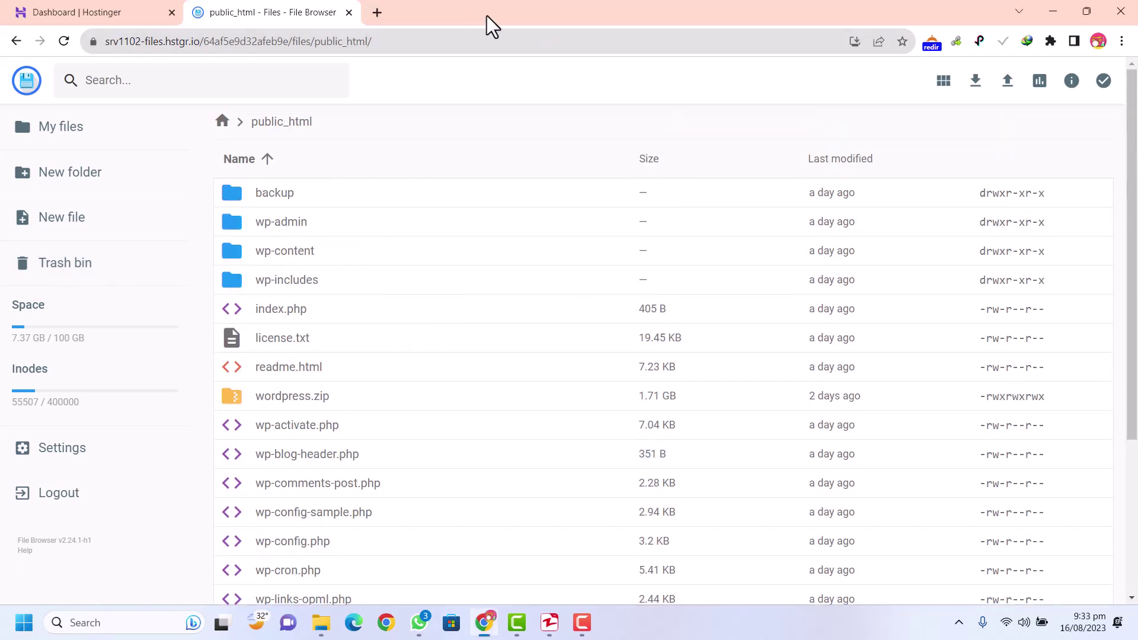
{"action": "left_click", "coordinate": [378, 9]}
{"action": "type", "text": "bri"}
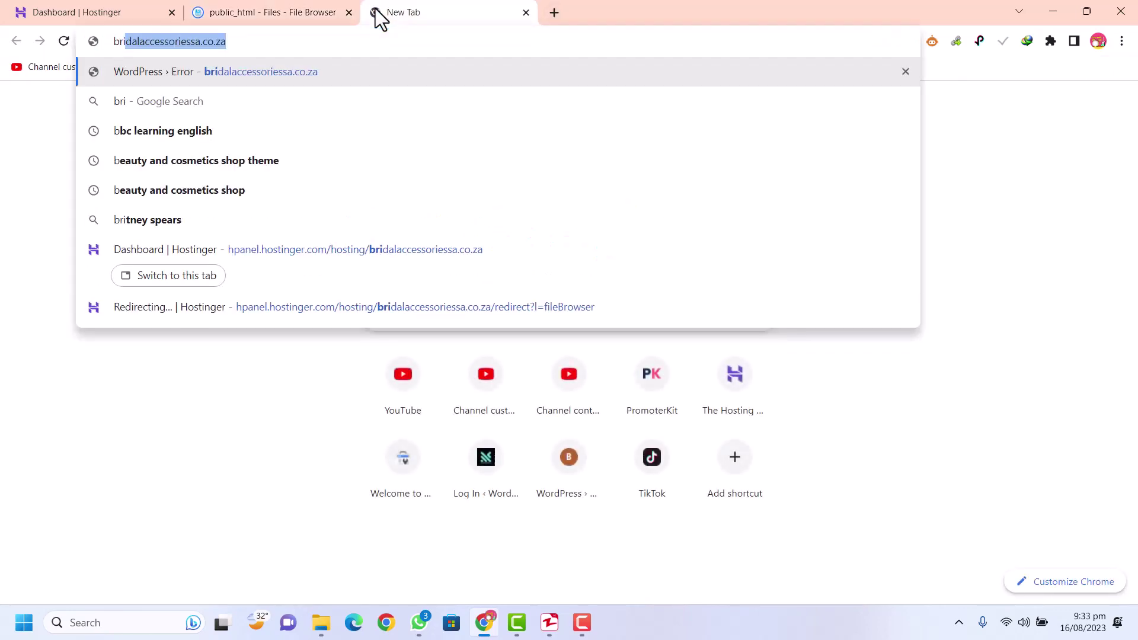
{"action": "key", "text": "Return"}
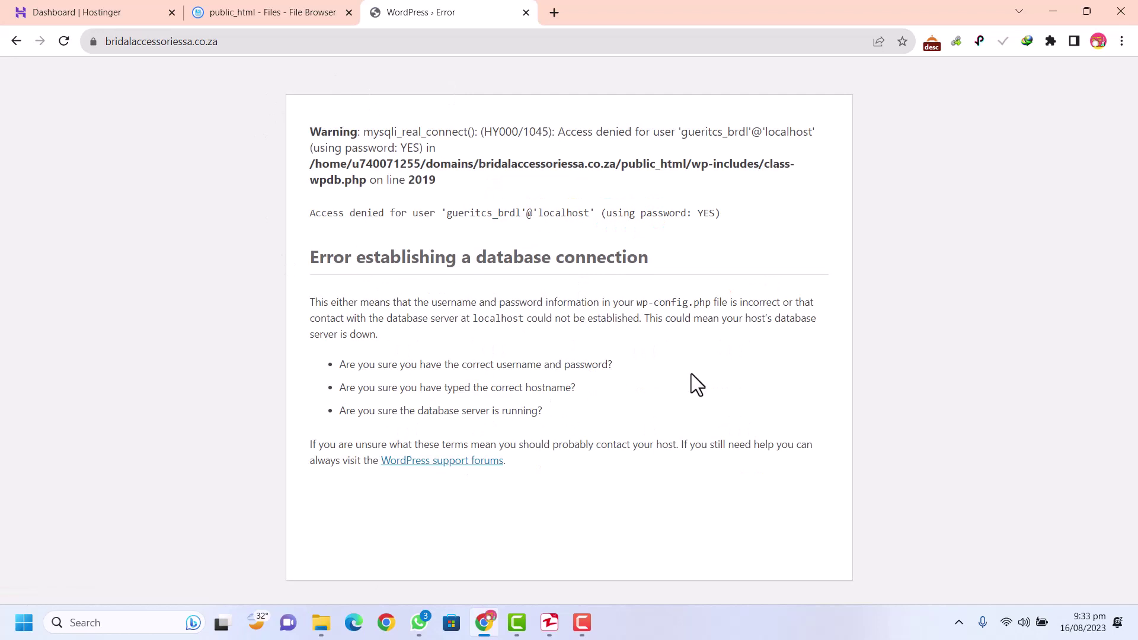
Examine the site's database connection error explanation alongside the file list in public_html
{"action": "left_click_drag", "start_coordinate": [586, 445], "coordinate": [308, 301]}
{"action": "left_click", "coordinate": [495, 323]}
{"action": "left_click", "coordinate": [308, 12]}
{"action": "scroll", "coordinate": [533, 522], "scroll_direction": "down", "scroll_amount": 4}
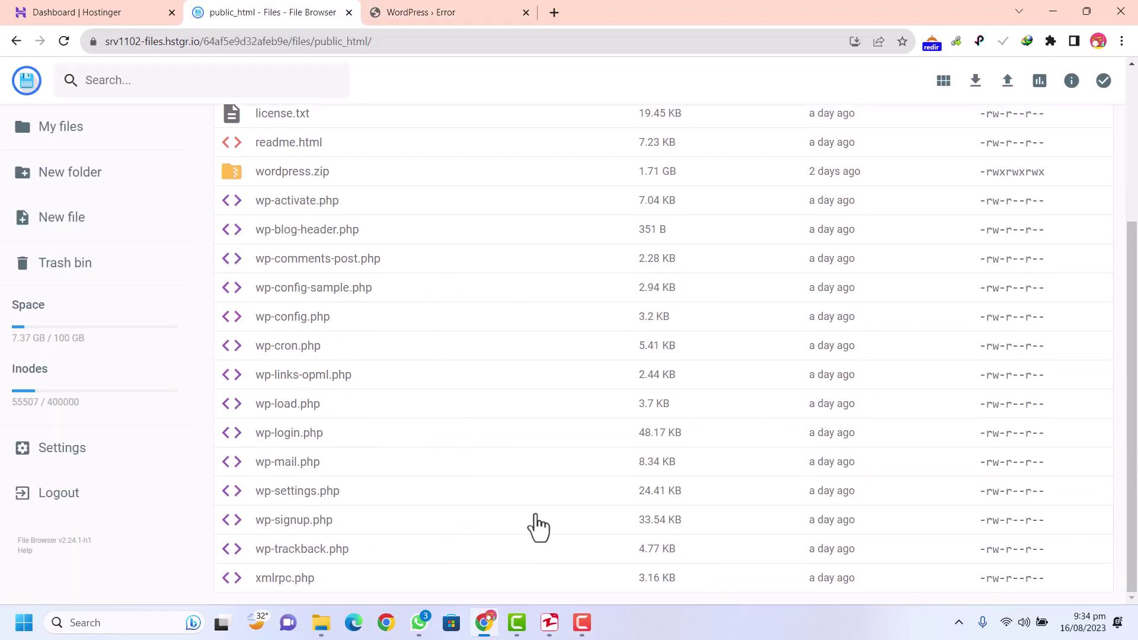
{"action": "left_click", "coordinate": [380, 12]}
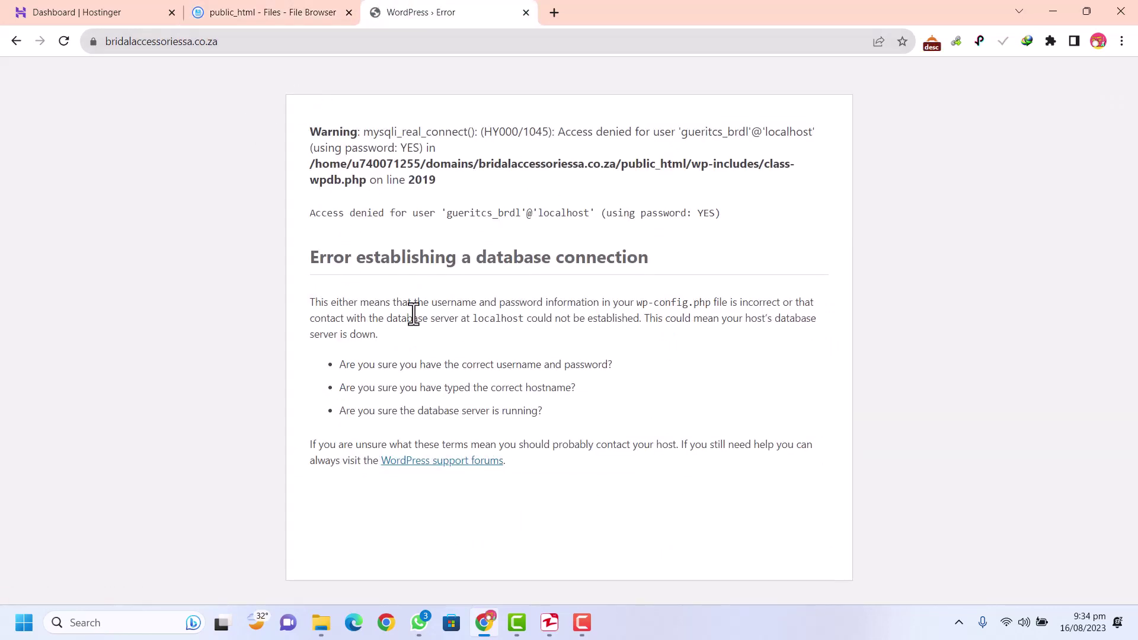
{"action": "left_click", "coordinate": [294, 9]}
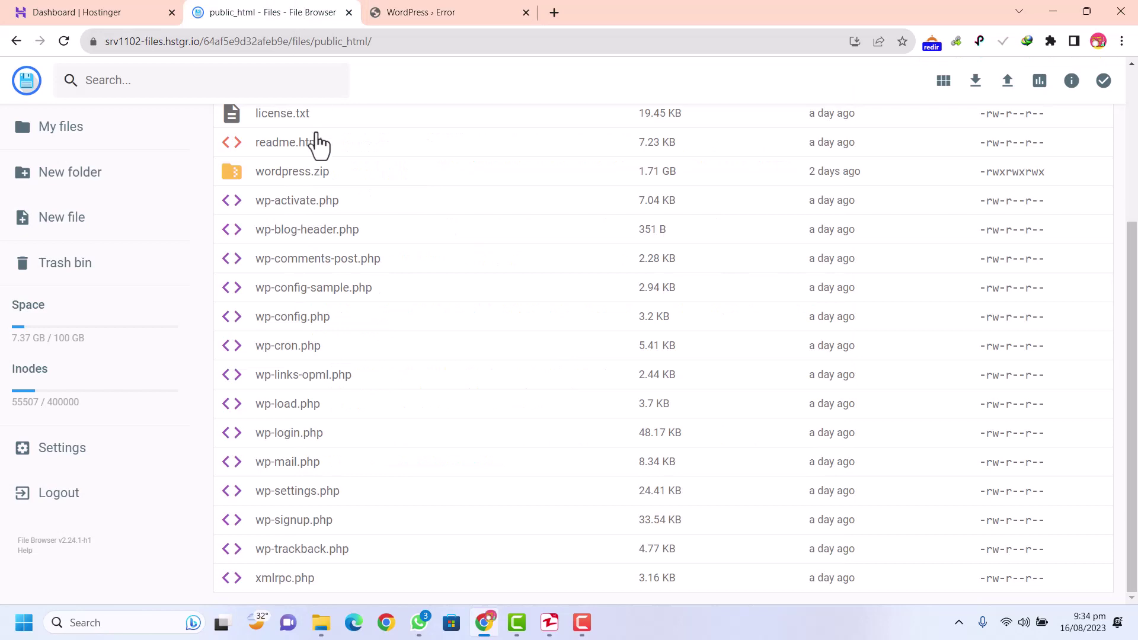
Open the MySQL database management page for bridalaccessoriessa.co.za from the Hostinger dashboard
{"action": "left_click", "coordinate": [66, 11]}
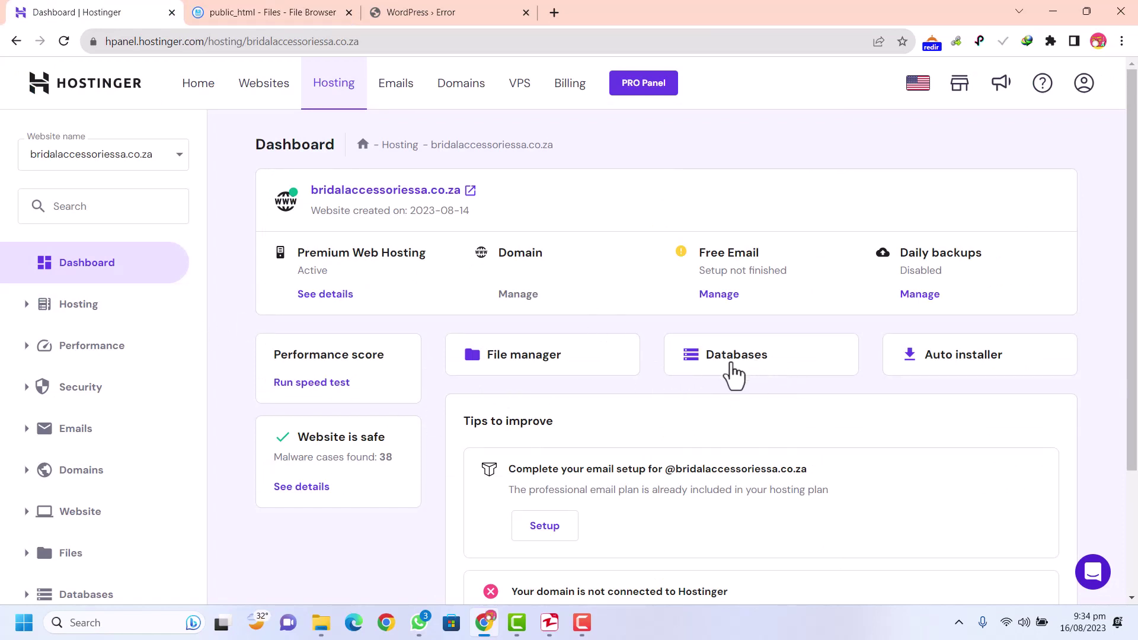
{"action": "left_click", "coordinate": [769, 363]}
{"action": "left_click", "coordinate": [261, 10]}
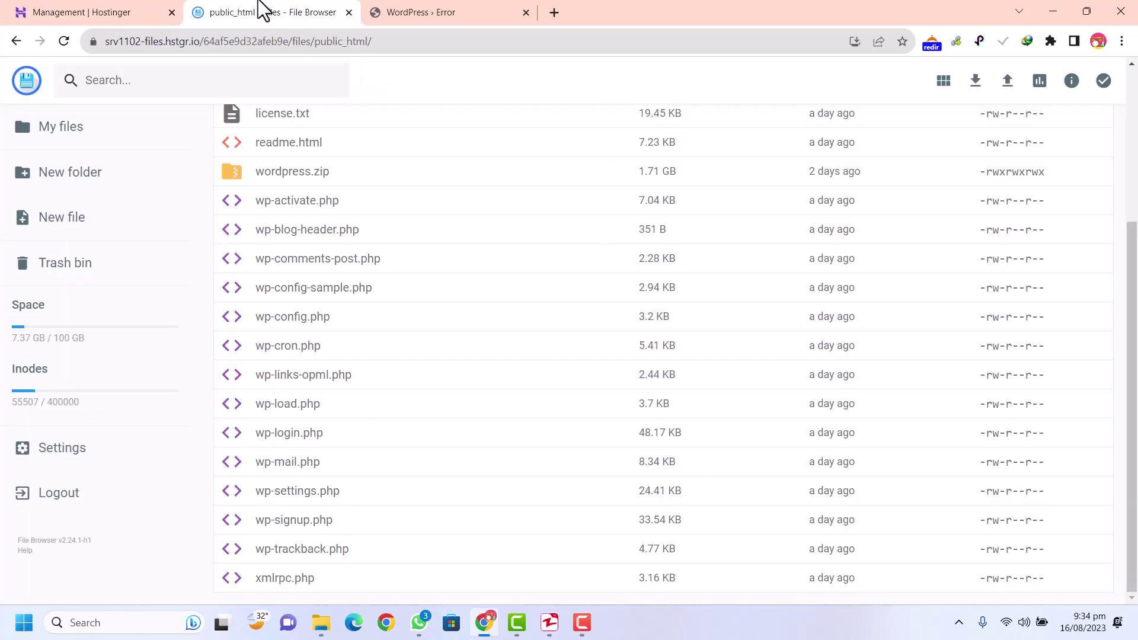
{"action": "left_click", "coordinate": [117, 11]}
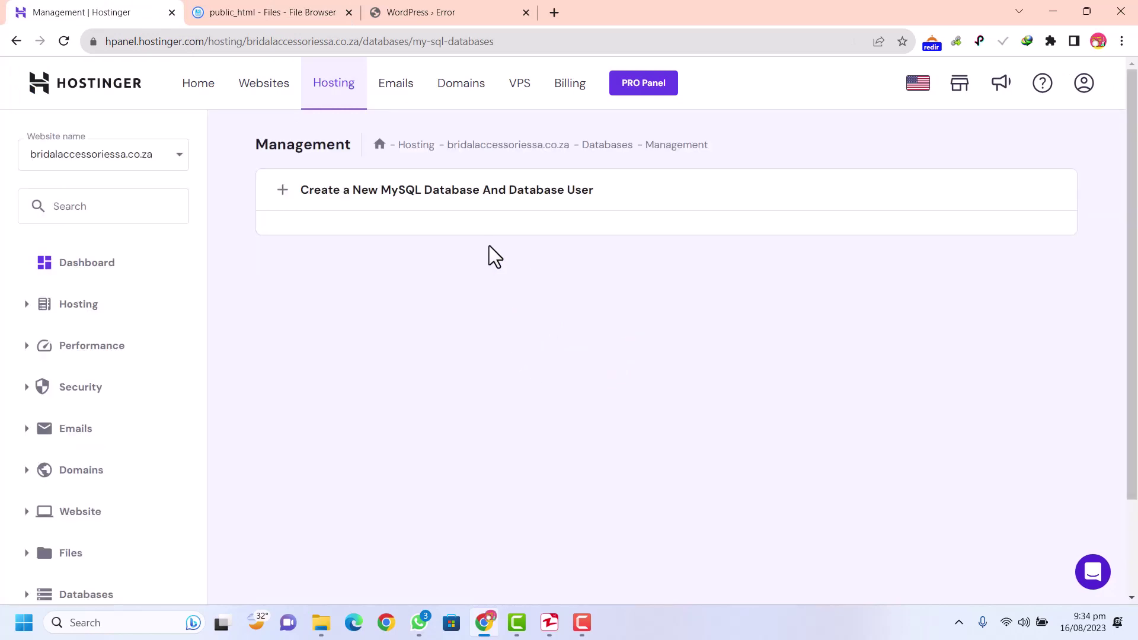
{"action": "scroll", "coordinate": [717, 327], "scroll_direction": "down", "scroll_amount": 2}
{"action": "scroll", "coordinate": [719, 337], "scroll_direction": "up", "scroll_amount": 2}
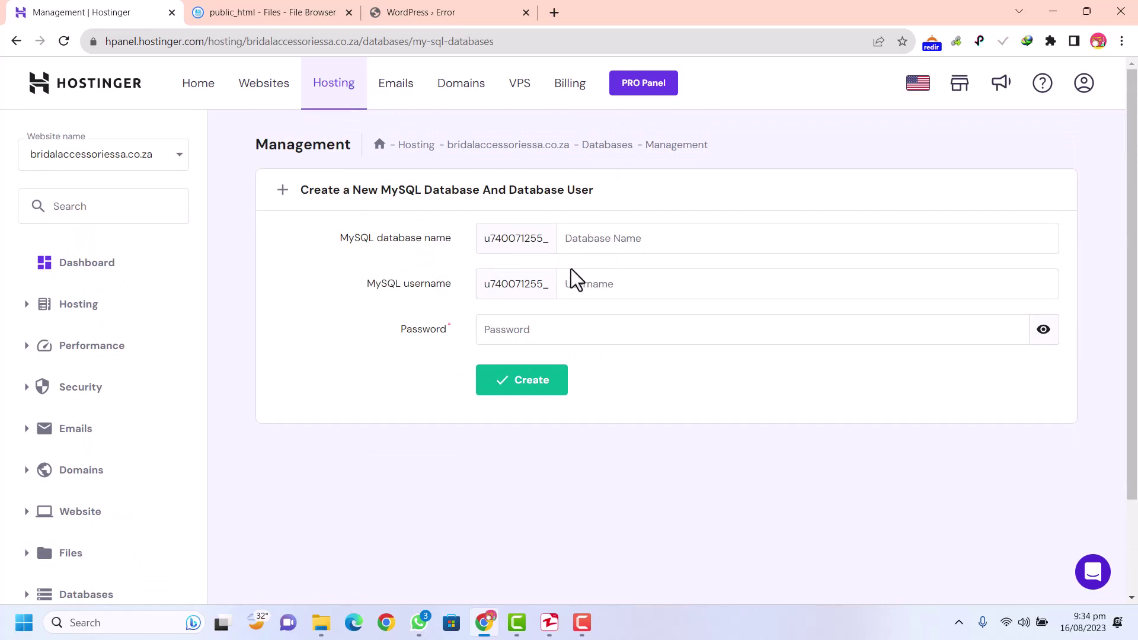
Enter zee as both the MySQL database name and the MySQL username for the new database
{"action": "left_click", "coordinate": [600, 237]}
{"action": "type", "text": "zee"}
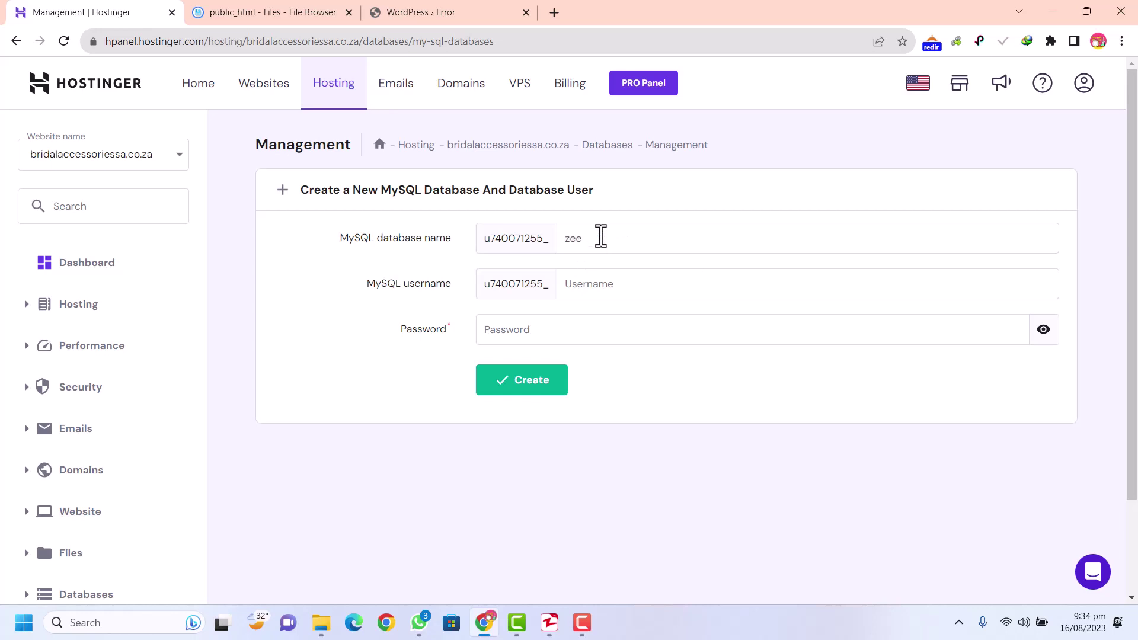
{"action": "left_click", "coordinate": [598, 283]}
{"action": "type", "text": "zee"}
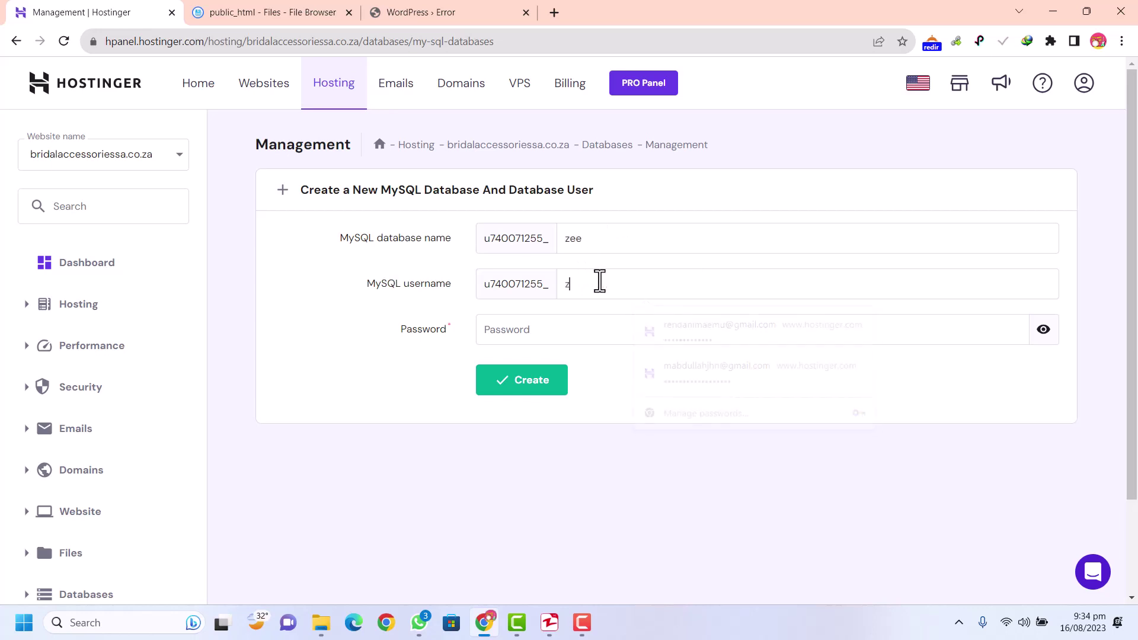
Fill the database user's password field with a visible, randomly generated password and copy it
{"action": "left_click", "coordinate": [595, 331]}
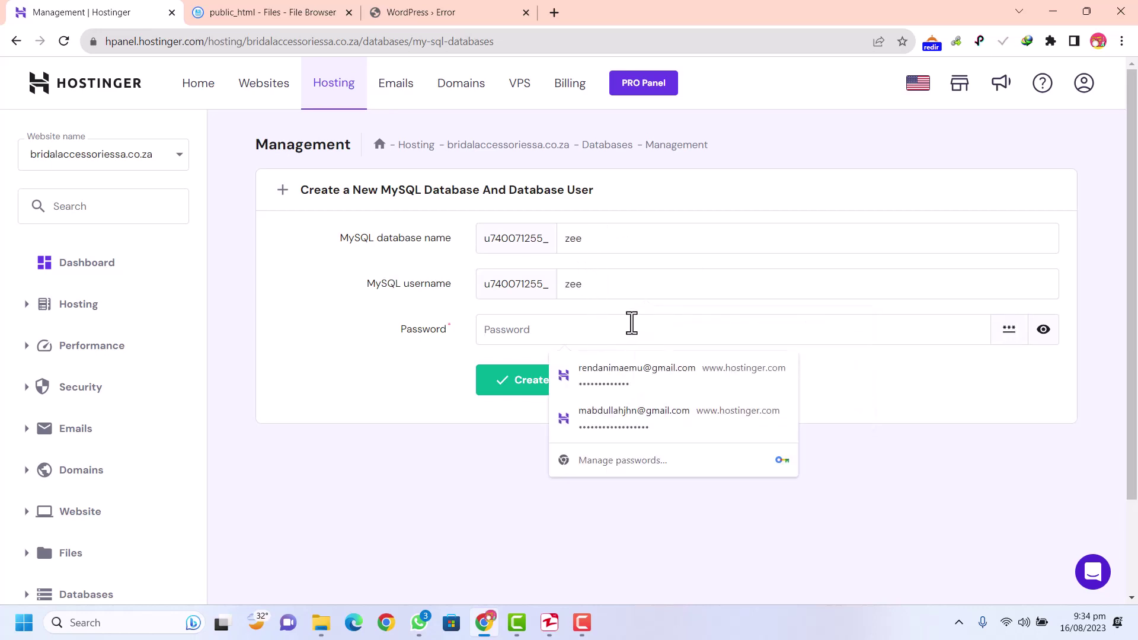
{"action": "type", "text": "••"}
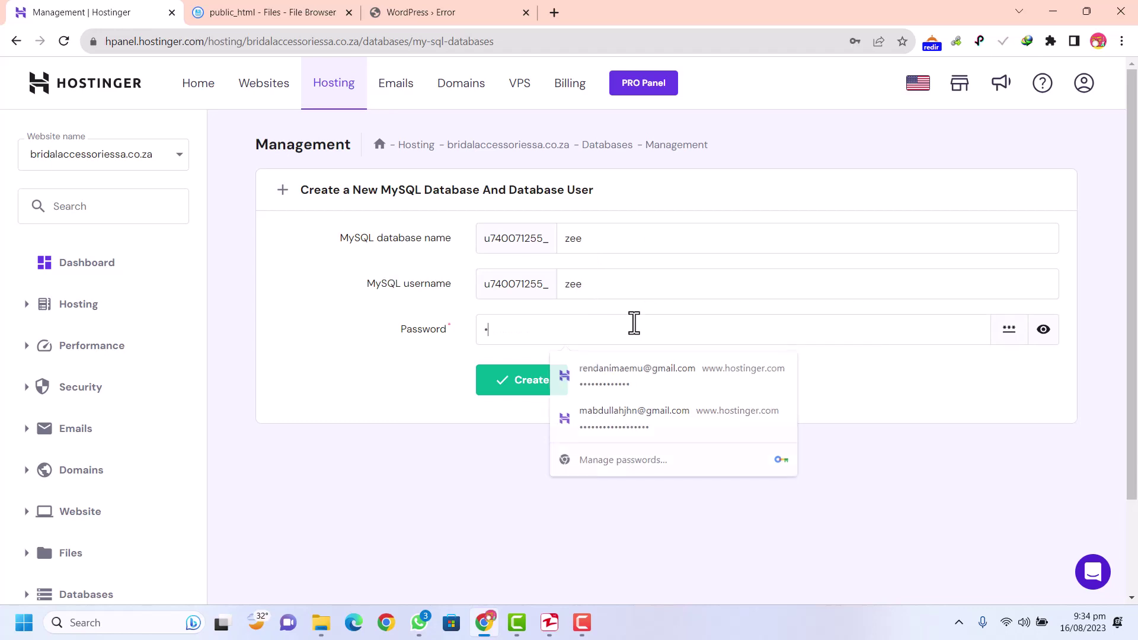
{"action": "key", "text": "BackSpace"}
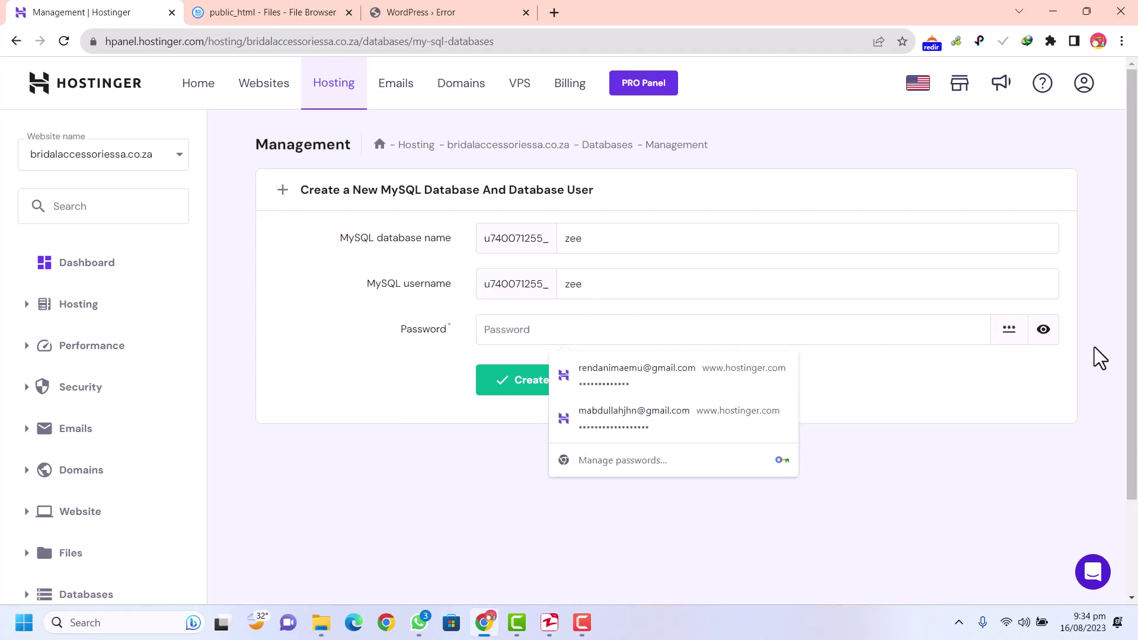
{"action": "left_click", "coordinate": [1043, 330]}
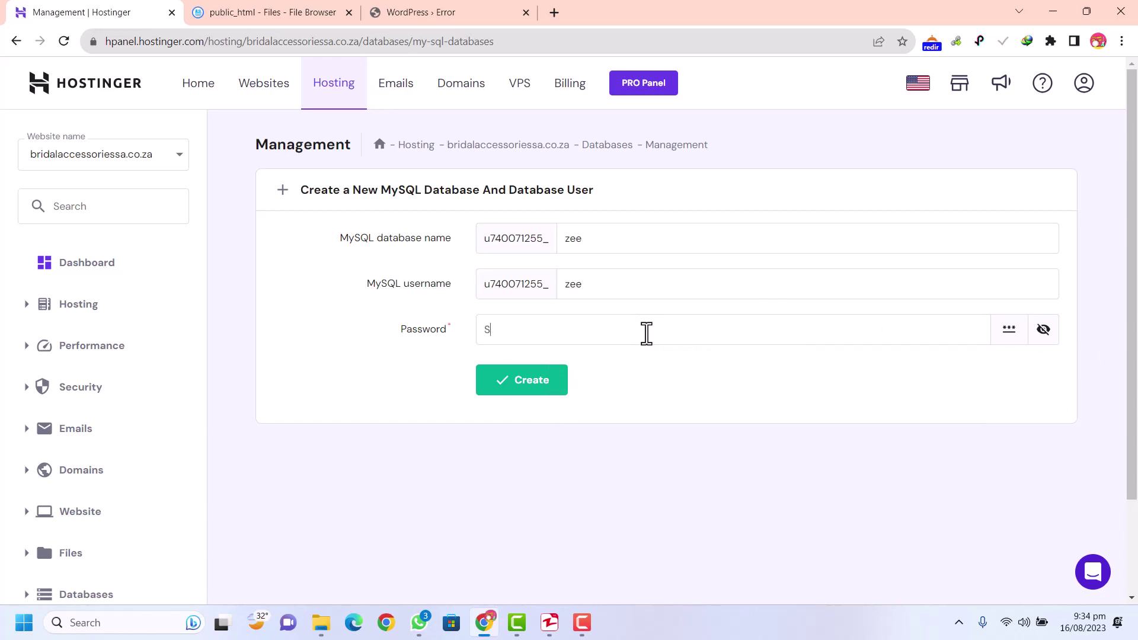
{"action": "left_click", "coordinate": [1009, 330]}
{"action": "triple_click", "coordinate": [592, 333]}
{"action": "key", "text": "ctrl+c"}
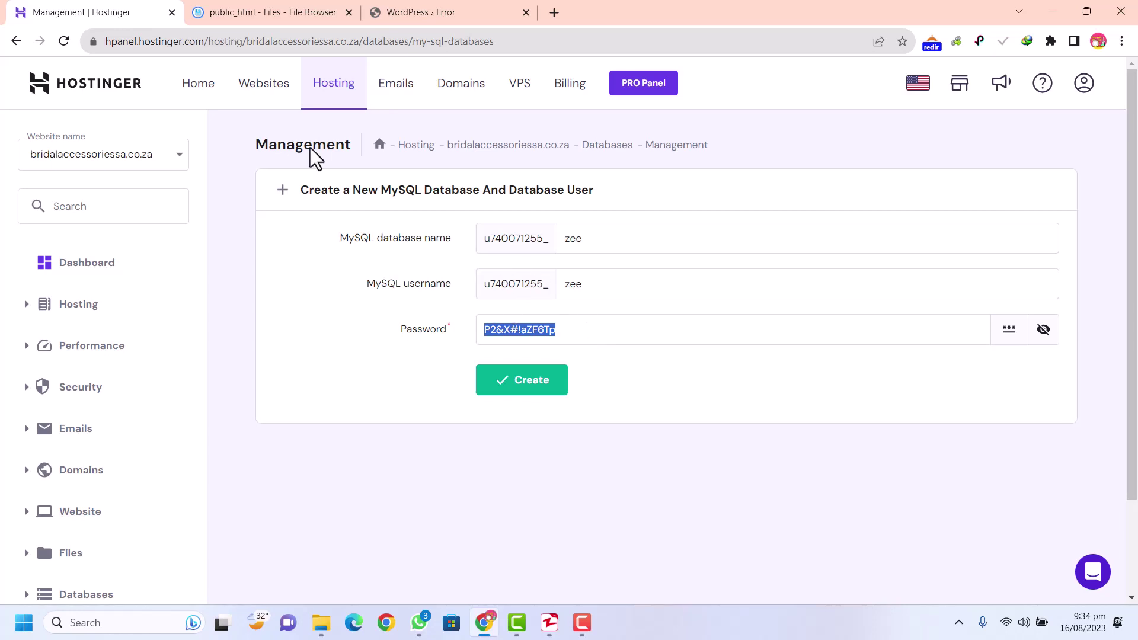
Open wp-config.php from the public_html folder in the file browser for editing
{"action": "left_click", "coordinate": [273, 11]}
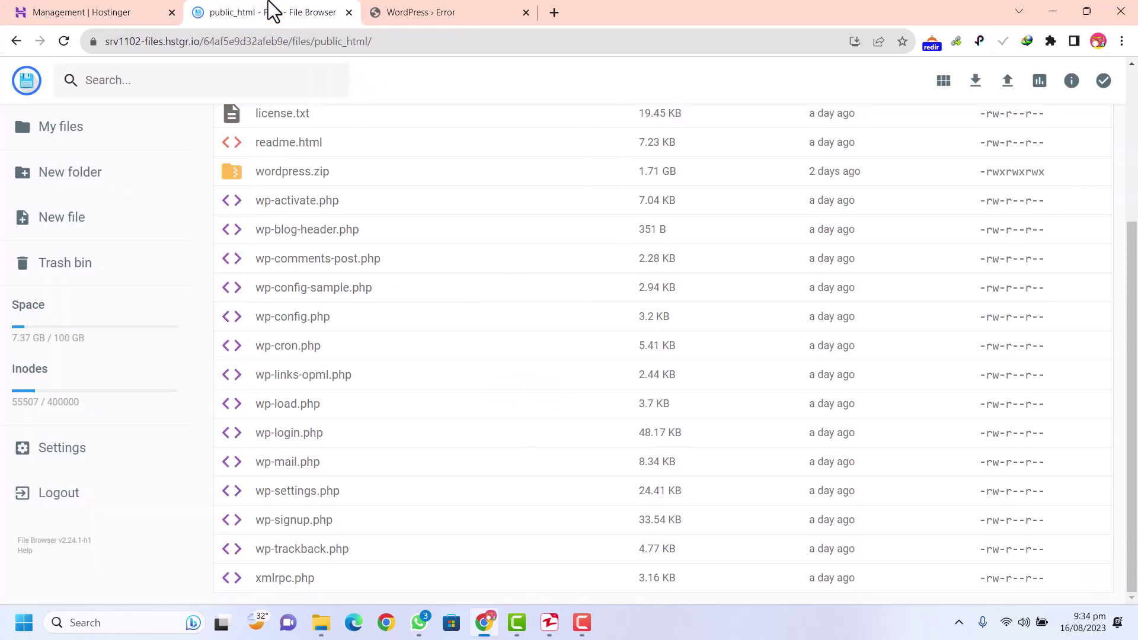
{"action": "left_click", "coordinate": [254, 323]}
{"action": "right_click", "coordinate": [252, 316]}
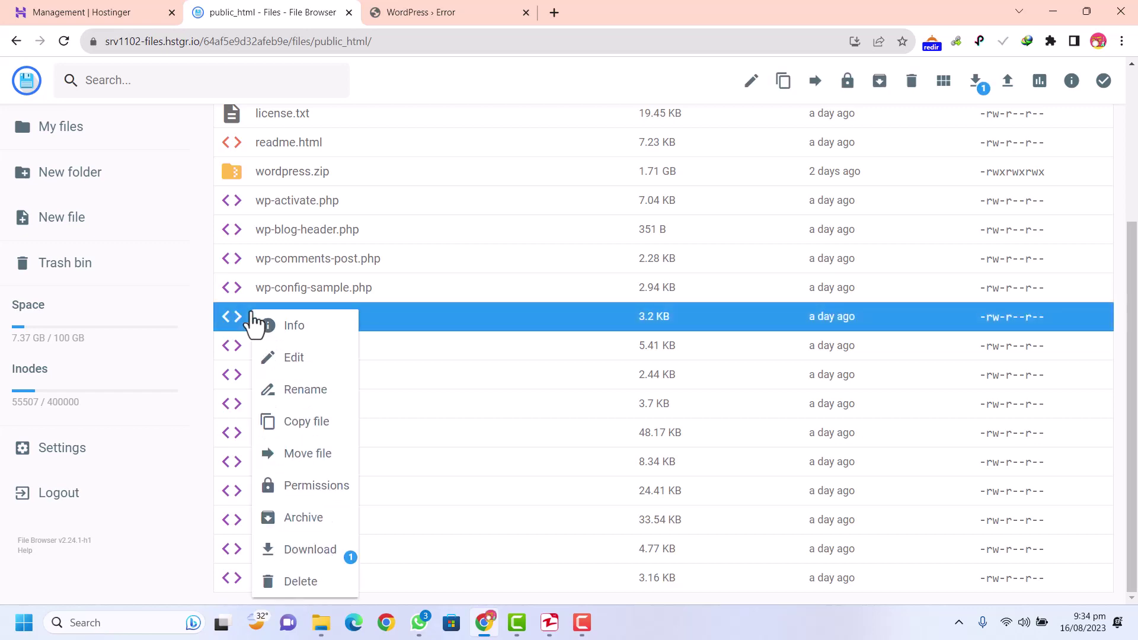
{"action": "left_click", "coordinate": [287, 366]}
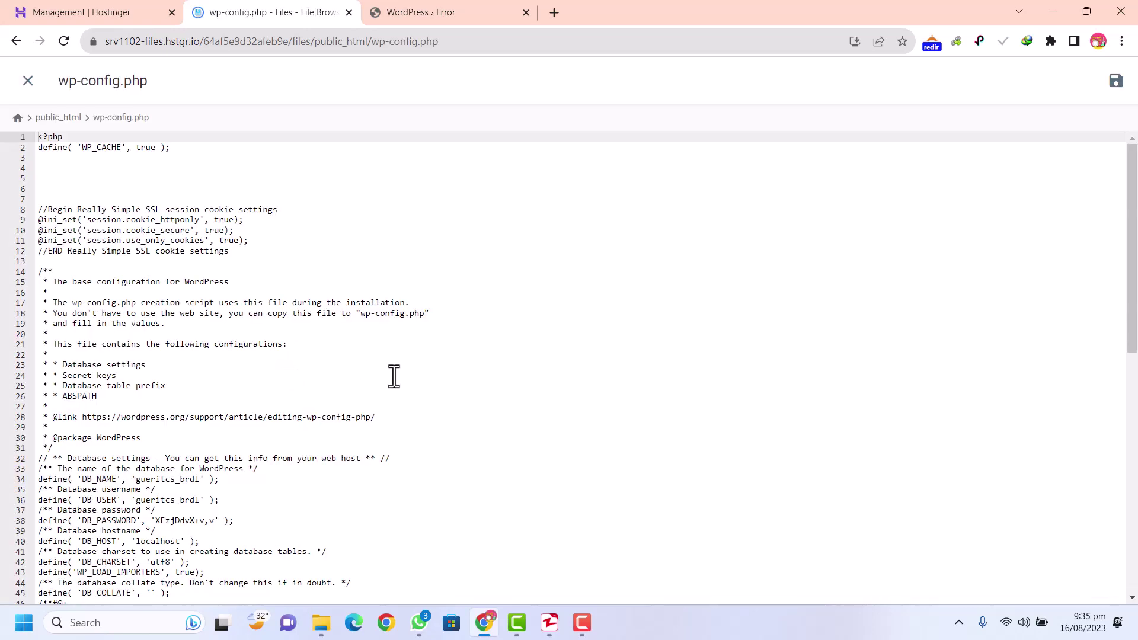
Replace the DB_PASSWORD value in wp-config.php with the copied database password
{"action": "scroll", "coordinate": [394, 376], "scroll_direction": "down", "scroll_amount": 9}
{"action": "scroll", "coordinate": [557, 396], "scroll_direction": "up", "scroll_amount": 9}
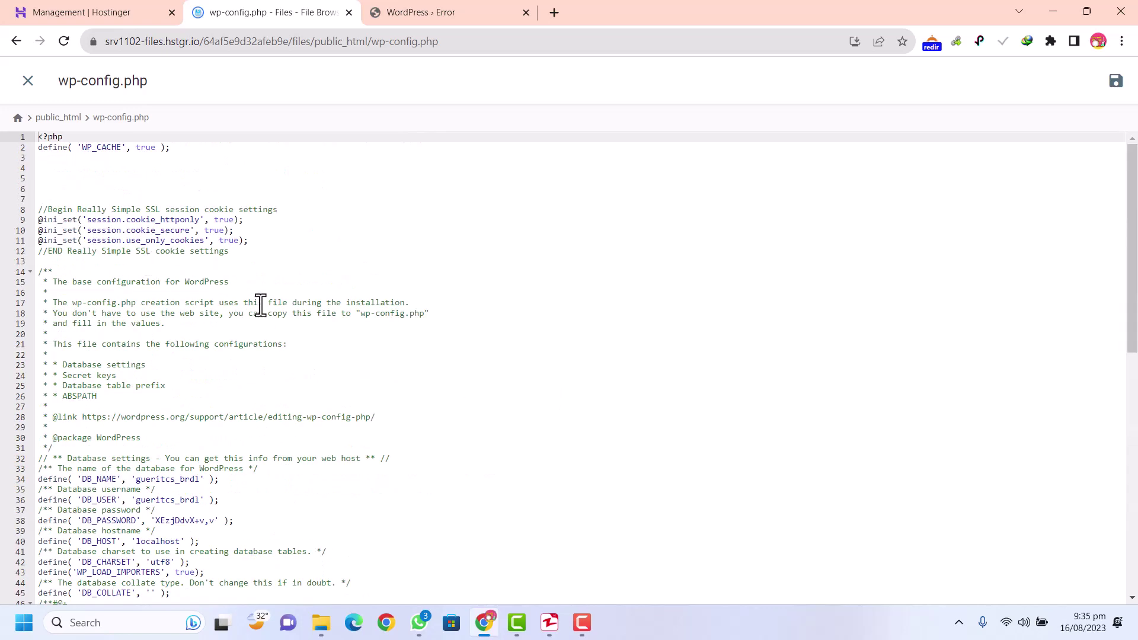
{"action": "scroll", "coordinate": [299, 325], "scroll_direction": "down", "scroll_amount": 7}
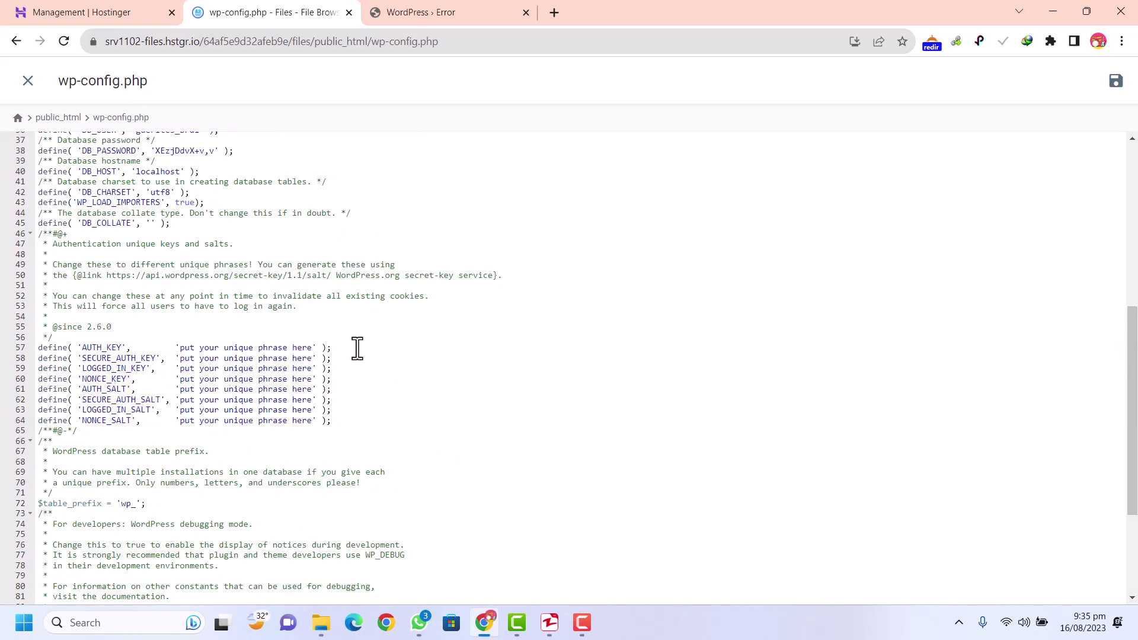
{"action": "scroll", "coordinate": [358, 349], "scroll_direction": "up", "scroll_amount": 4}
{"action": "left_click_drag", "start_coordinate": [218, 339], "coordinate": [145, 340]}
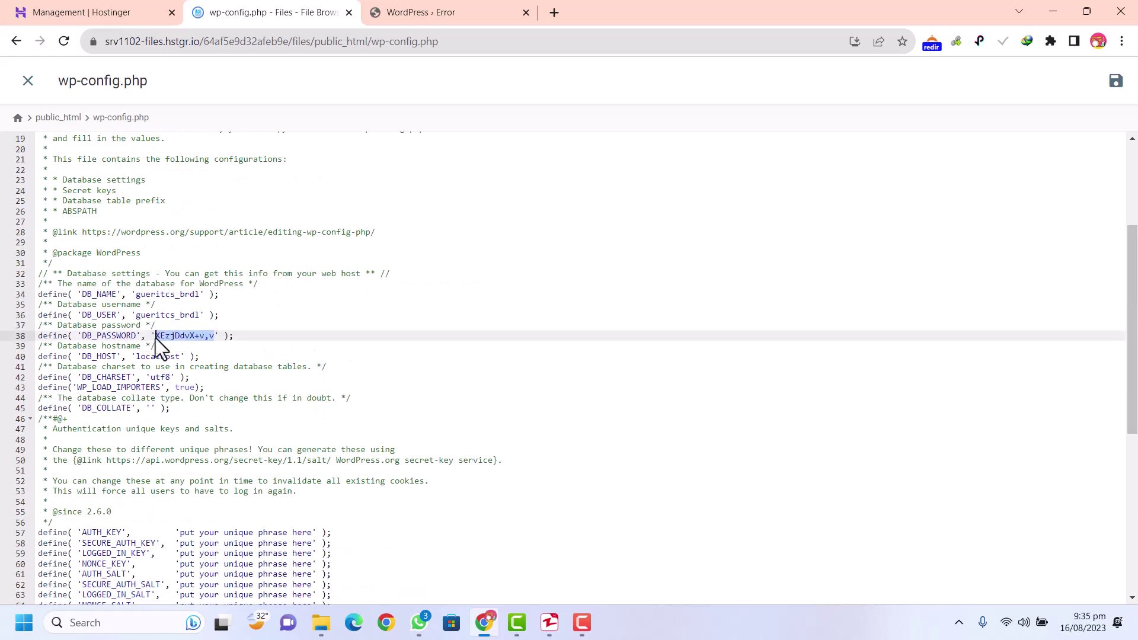
{"action": "key", "text": "ctrl+v"}
Create the zee MySQL database and user in Hostinger, and copy the full database name from the database list
{"action": "left_click", "coordinate": [27, 8]}
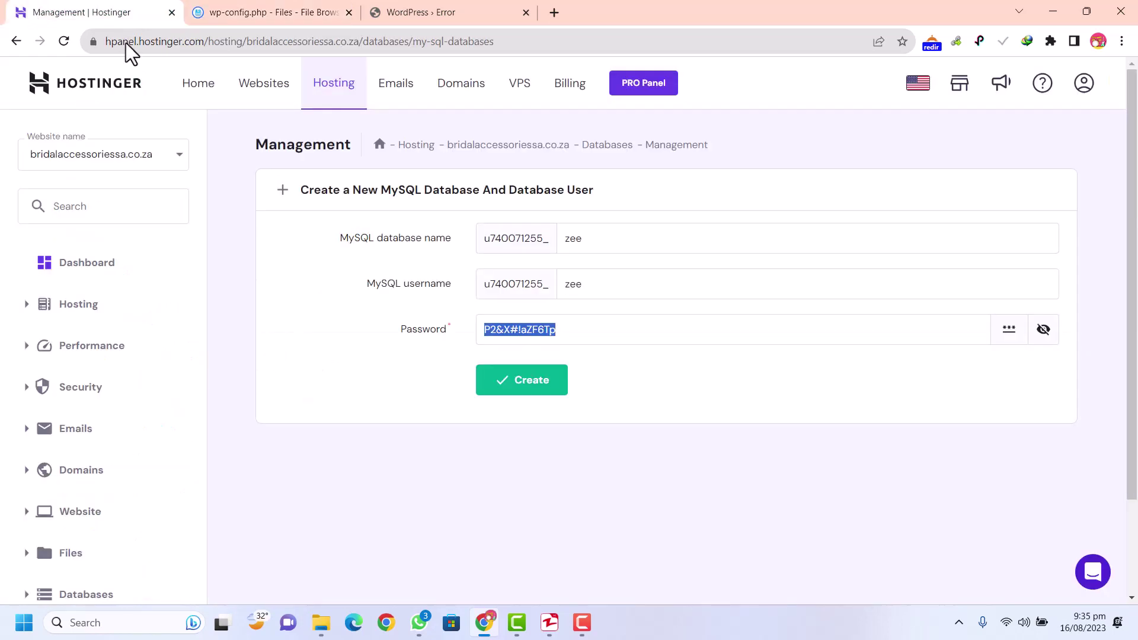
{"action": "left_click", "coordinate": [515, 384]}
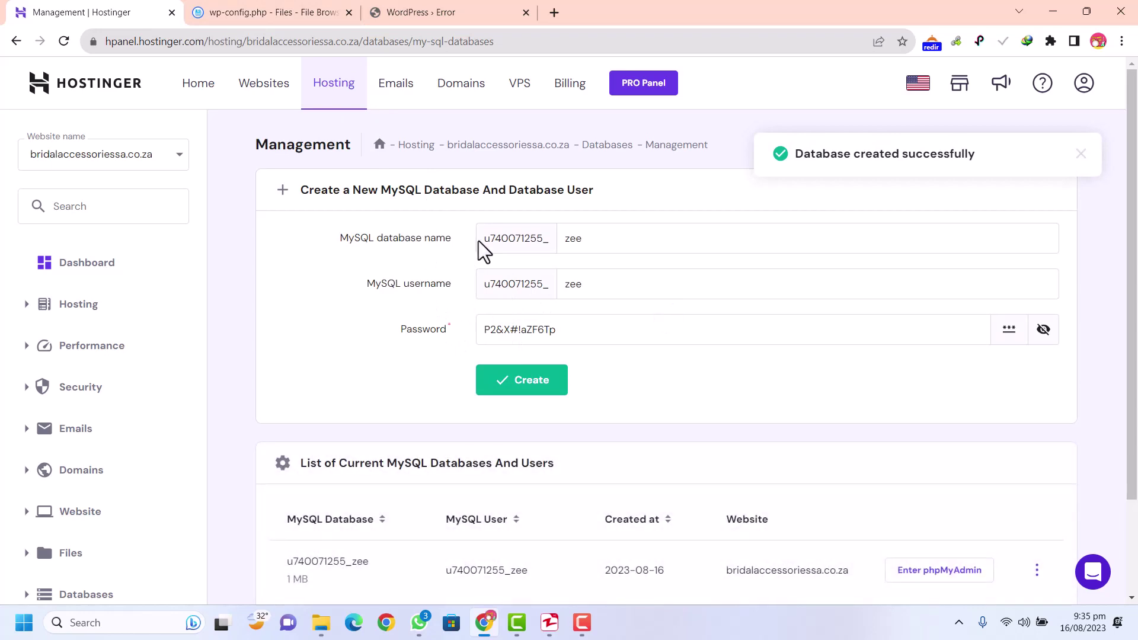
{"action": "scroll", "coordinate": [645, 446], "scroll_direction": "down", "scroll_amount": 2}
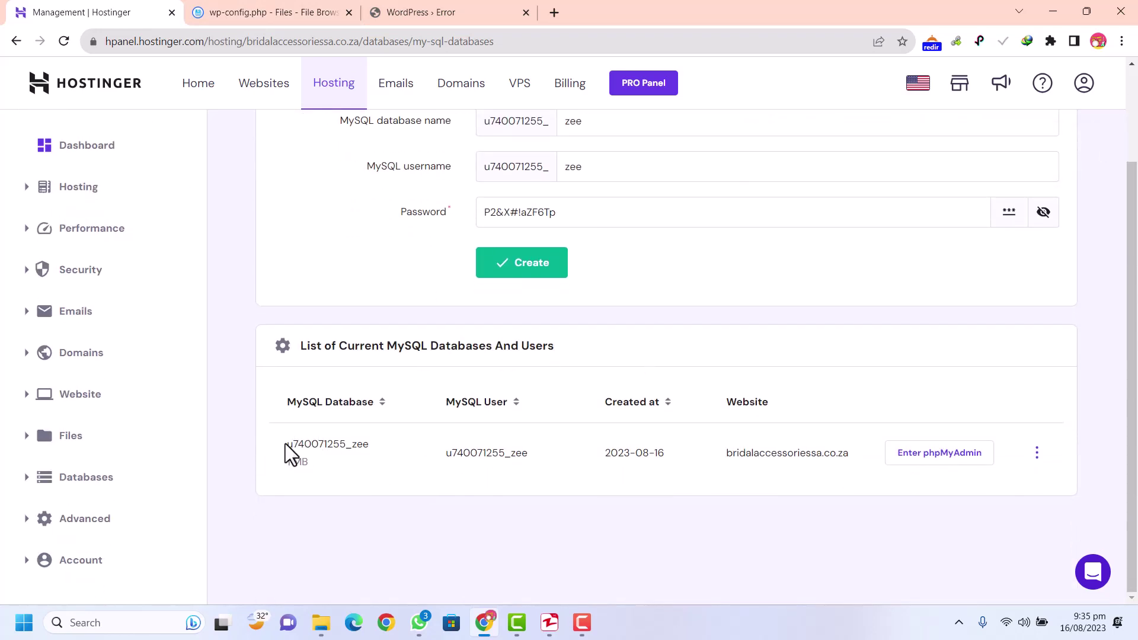
{"action": "left_click_drag", "start_coordinate": [287, 447], "coordinate": [369, 444]}
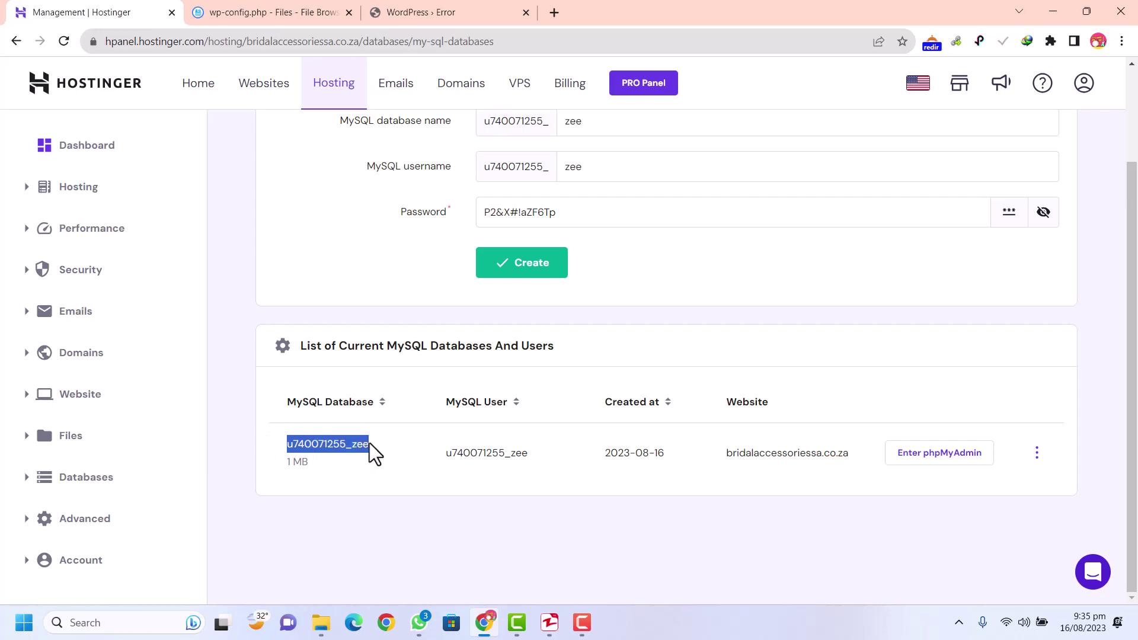
Replace the DB_NAME value in wp-config.php with the copied full name of the zee database
{"action": "left_click", "coordinate": [220, 12]}
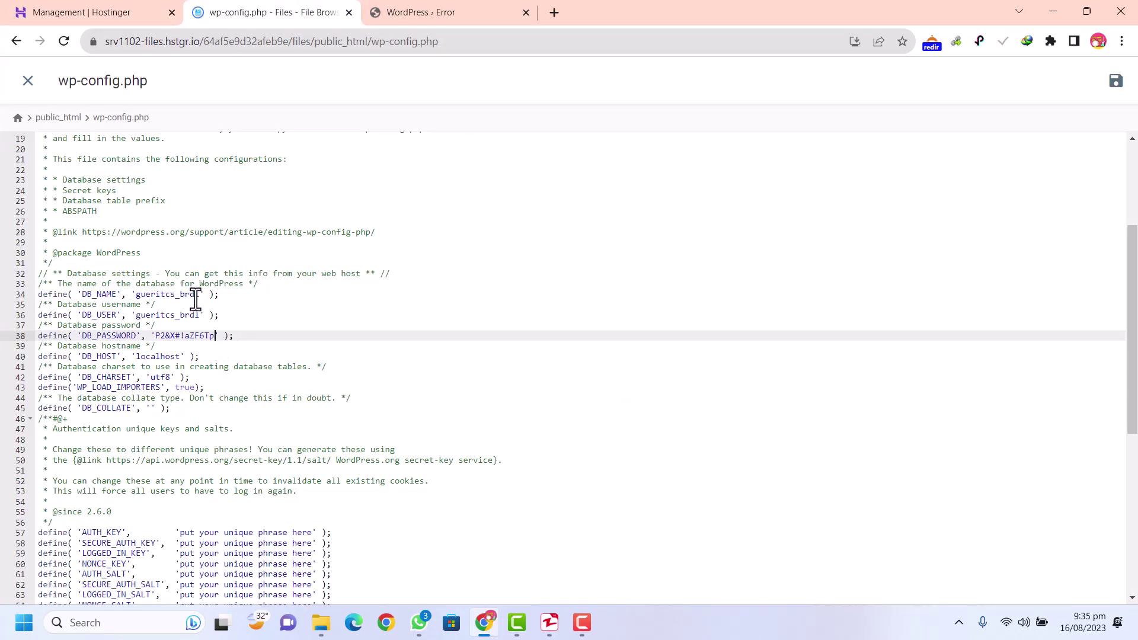
{"action": "left_click_drag", "start_coordinate": [199, 295], "coordinate": [147, 294]}
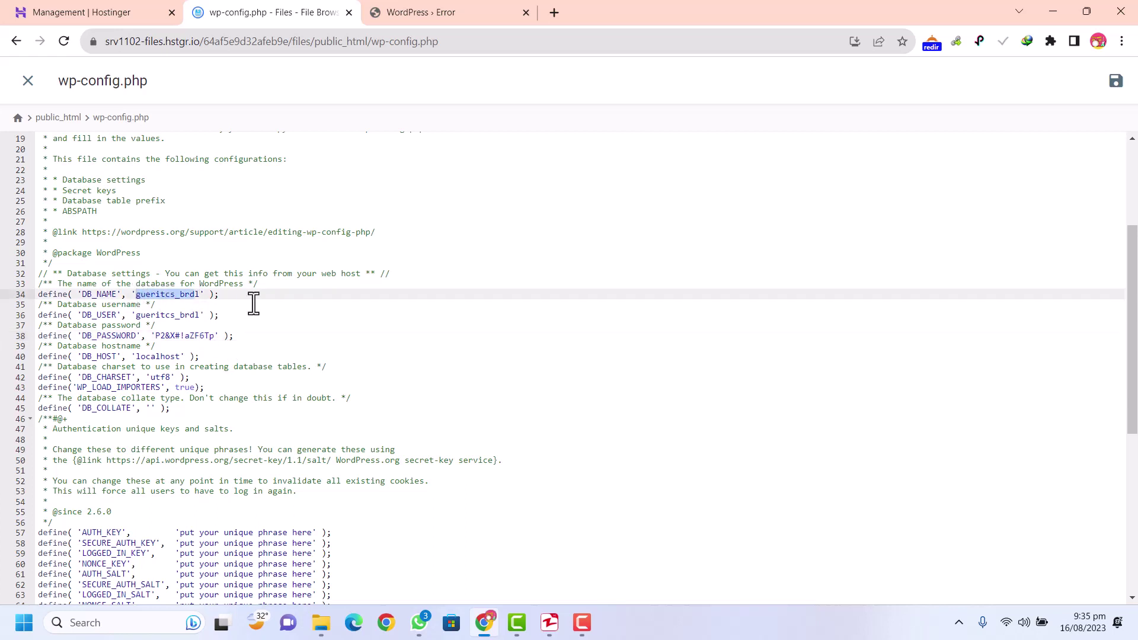
{"action": "type", "text": "u740071255_zeel"}
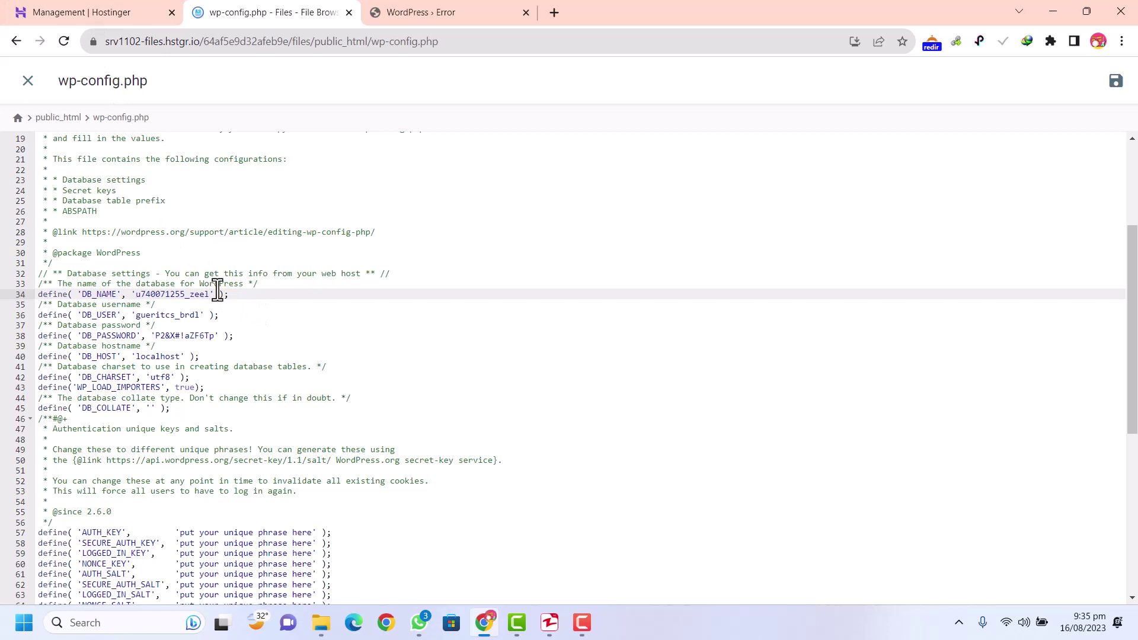
Set DB_USER in wp-config.php to the full MySQL username from the Hostinger database list and save the file
{"action": "left_click", "coordinate": [122, 12]}
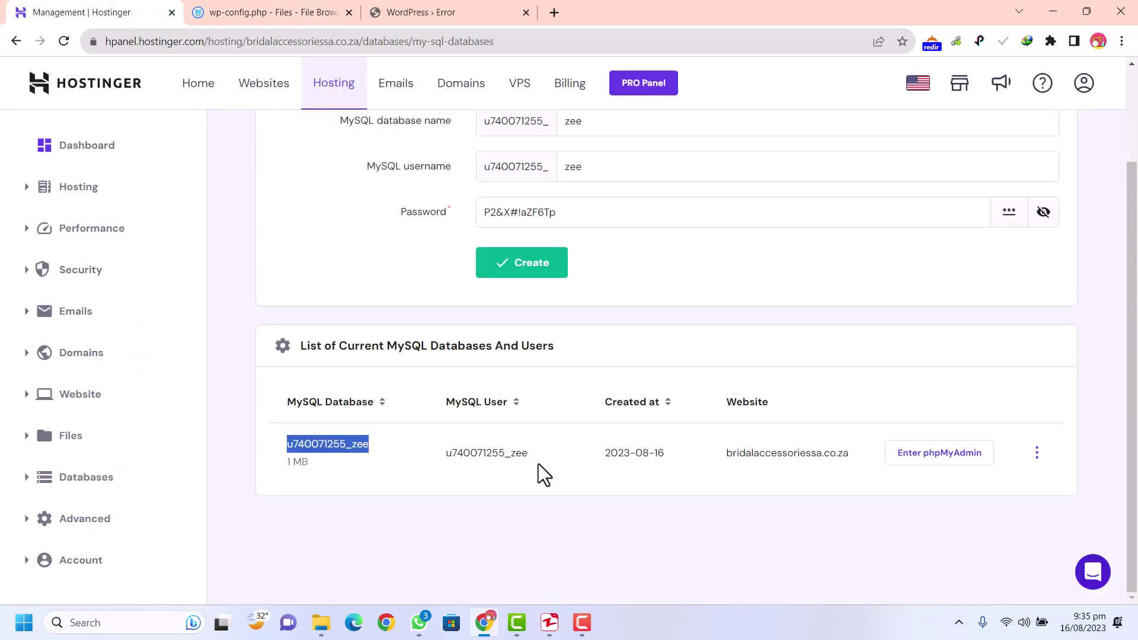
{"action": "left_click_drag", "start_coordinate": [536, 461], "coordinate": [449, 452]}
{"action": "key", "text": "ctrl+c"}
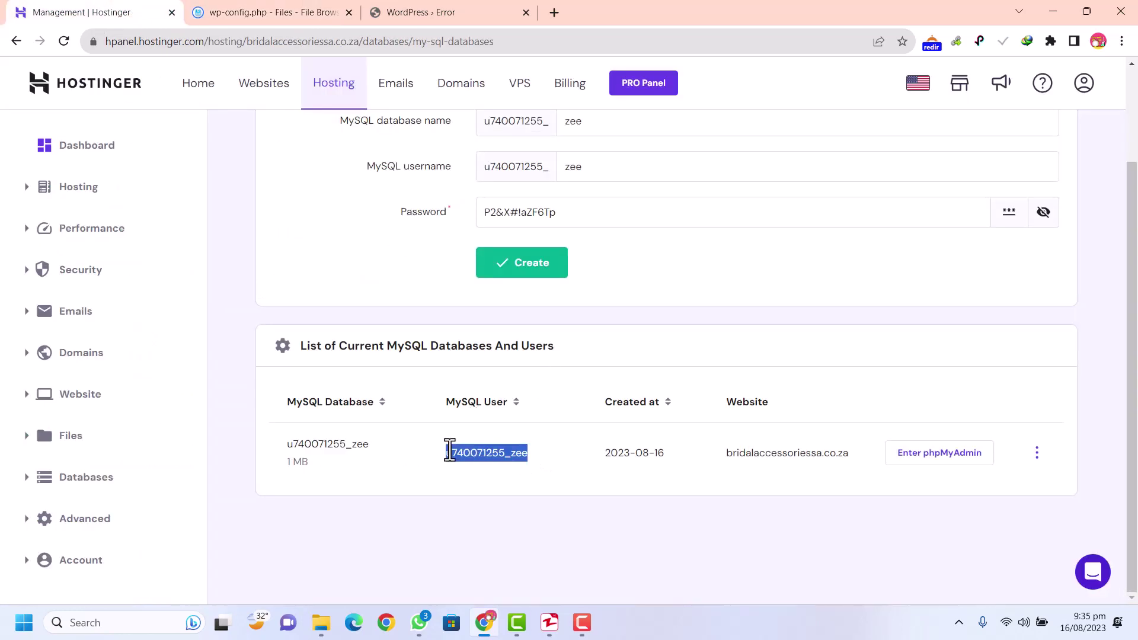
{"action": "left_click", "coordinate": [312, 5]}
{"action": "left_click_drag", "start_coordinate": [201, 315], "coordinate": [147, 316]}
{"action": "key", "text": "ctrl+v"}
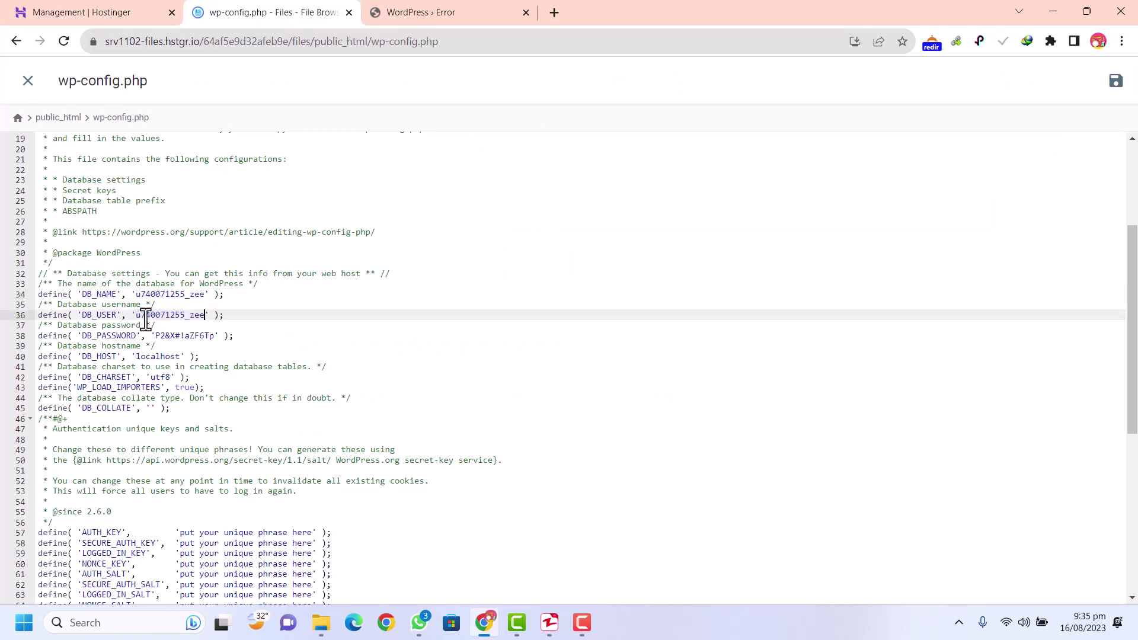
{"action": "scroll", "coordinate": [684, 310], "scroll_direction": "up", "scroll_amount": 3}
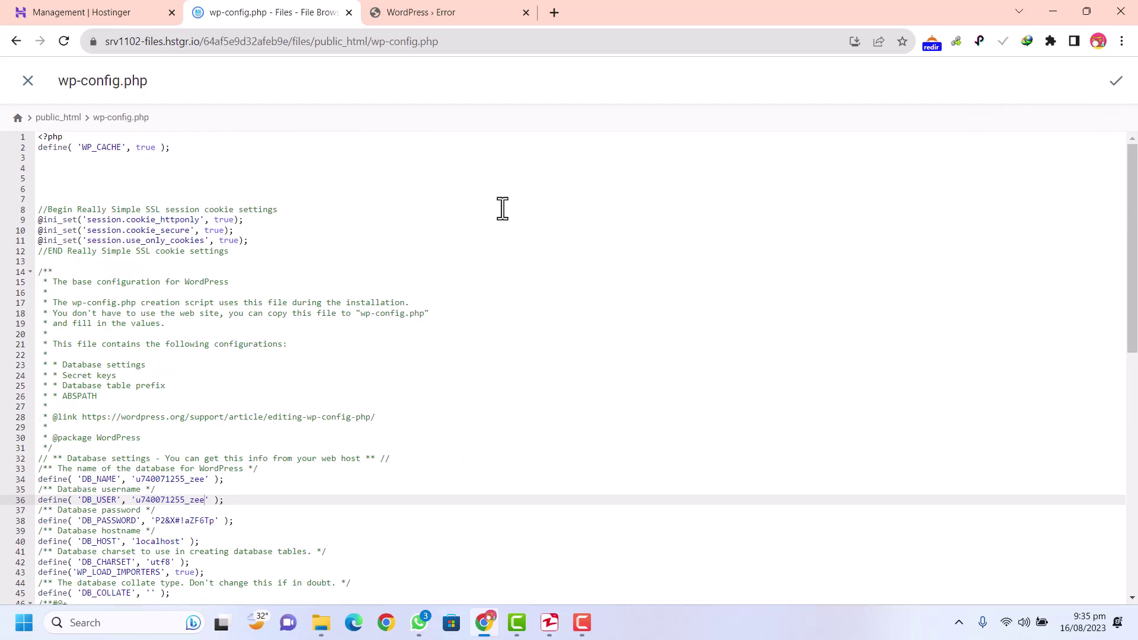
{"action": "scroll", "coordinate": [556, 352], "scroll_direction": "down", "scroll_amount": 3}
{"action": "scroll", "coordinate": [556, 364], "scroll_direction": "up", "scroll_amount": 3}
Open phpMyAdmin for the new zee database from the Hostinger database list
{"action": "left_click", "coordinate": [58, 9]}
{"action": "scroll", "coordinate": [777, 457], "scroll_direction": "up", "scroll_amount": 2}
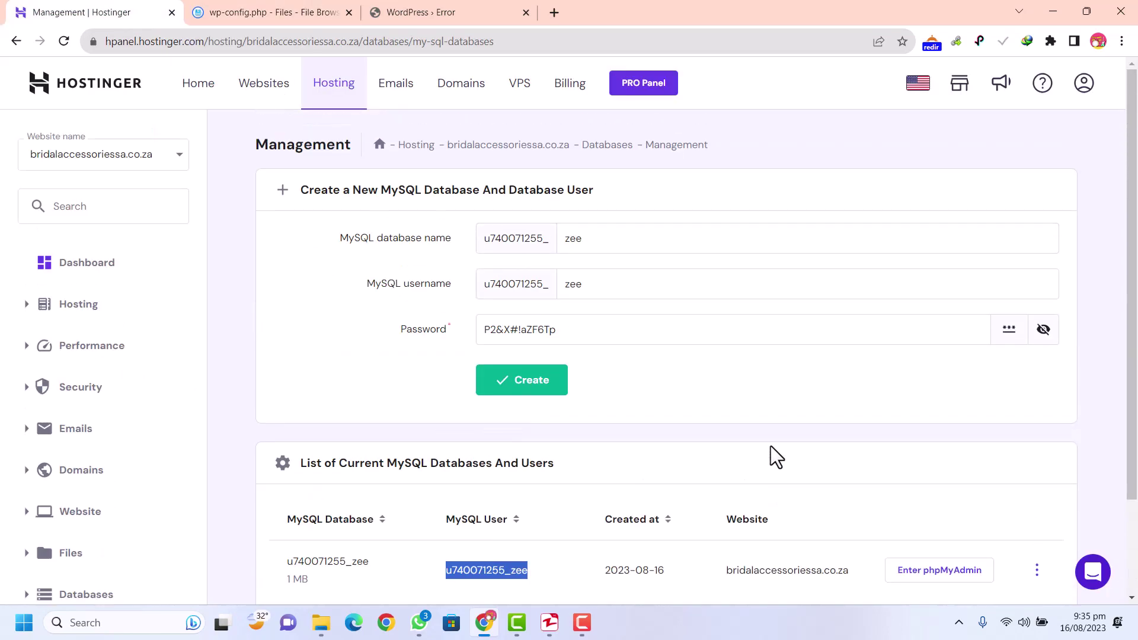
{"action": "left_click", "coordinate": [922, 570]}
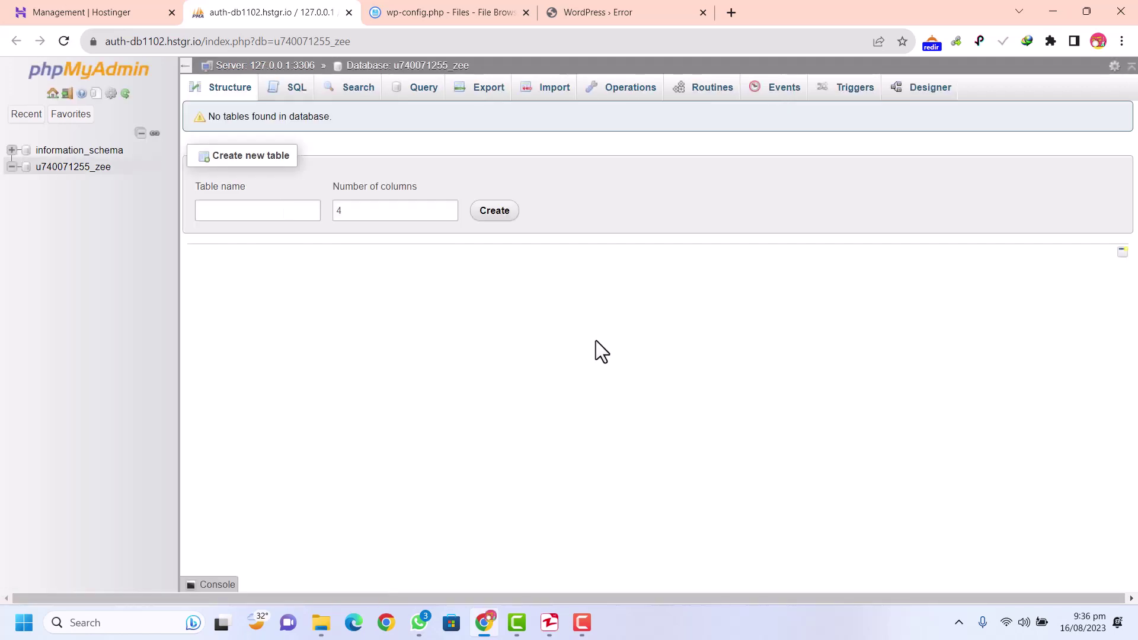
Import gueritcs_brdl.sql from the Downloads folder into the zee database and look through its tables
{"action": "left_click", "coordinate": [63, 168]}
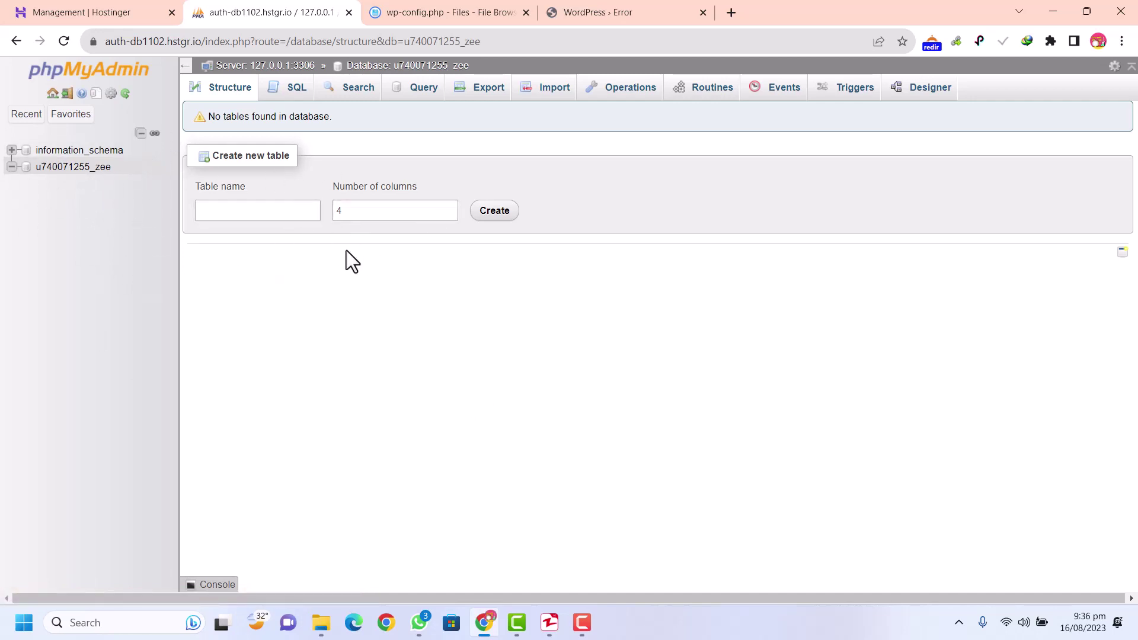
{"action": "left_click", "coordinate": [321, 622]}
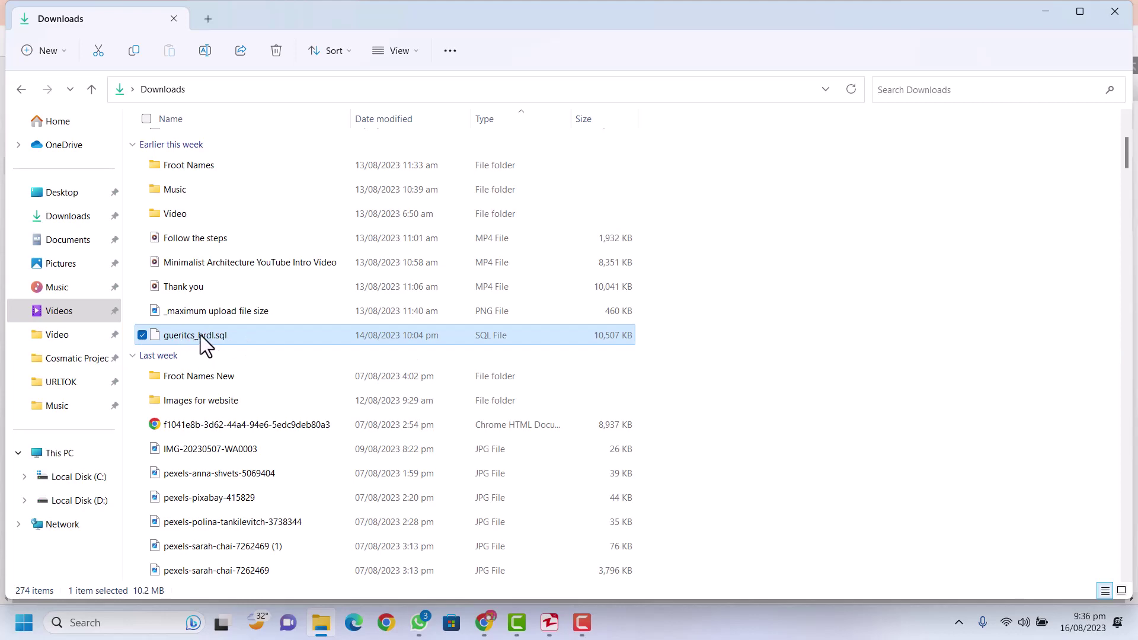
{"action": "left_click_drag", "start_coordinate": [166, 338], "coordinate": [450, 240]}
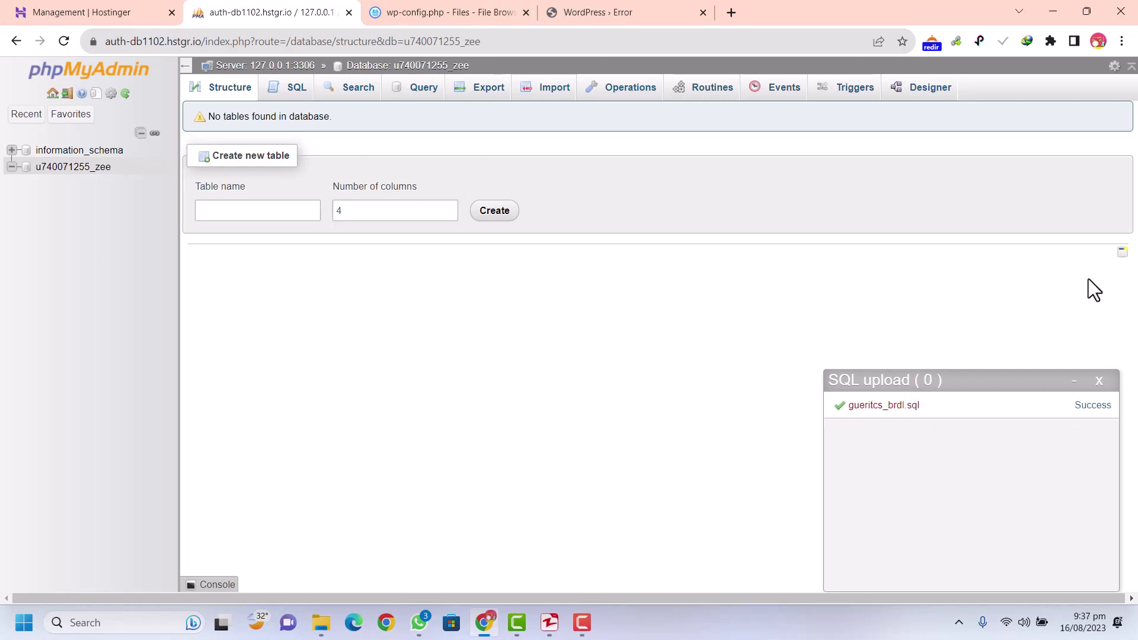
{"action": "left_click", "coordinate": [79, 169]}
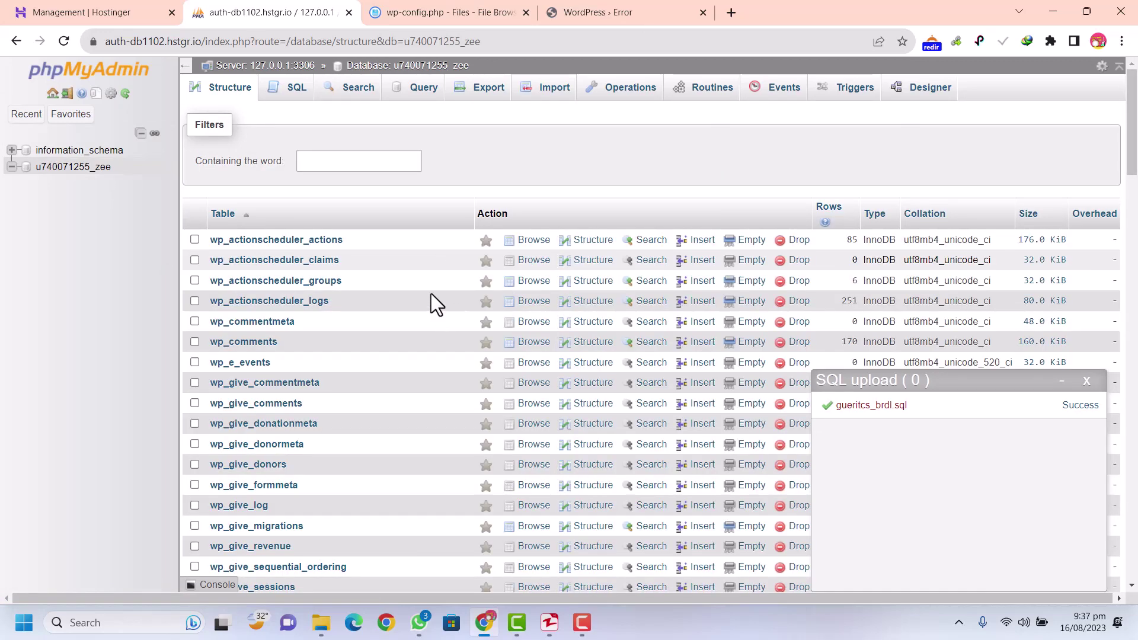
{"action": "scroll", "coordinate": [509, 307], "scroll_direction": "down", "scroll_amount": 12}
{"action": "scroll", "coordinate": [509, 308], "scroll_direction": "up", "scroll_amount": 8}
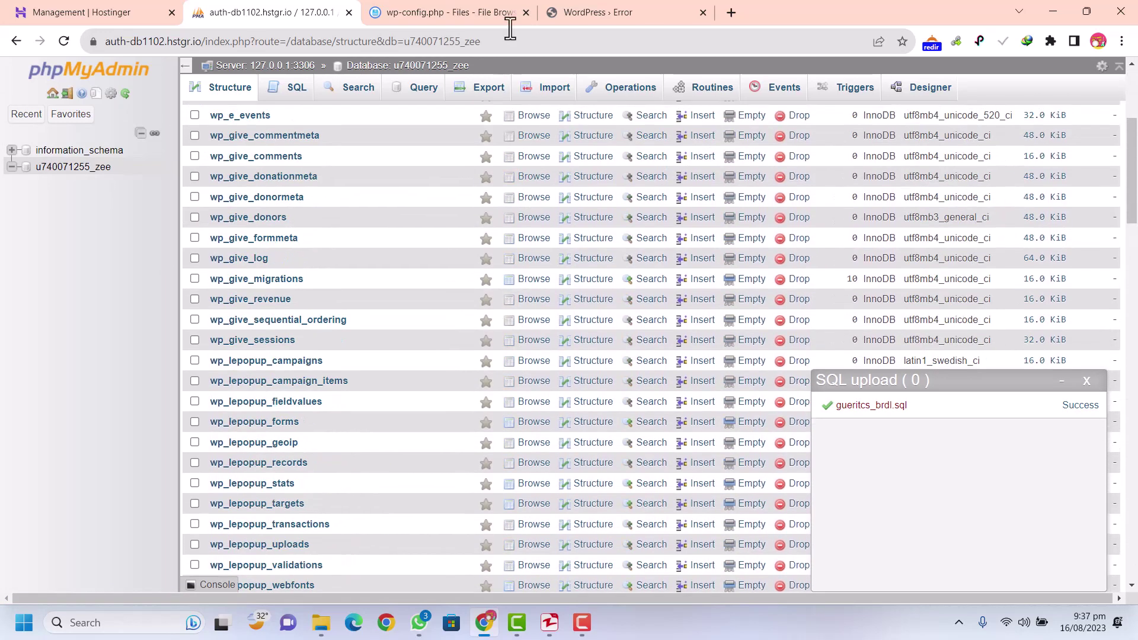
Reload bridalaccessoriessa.co.za and look over its homepage and the Bridal Accessories categories
{"action": "left_click", "coordinate": [592, 12]}
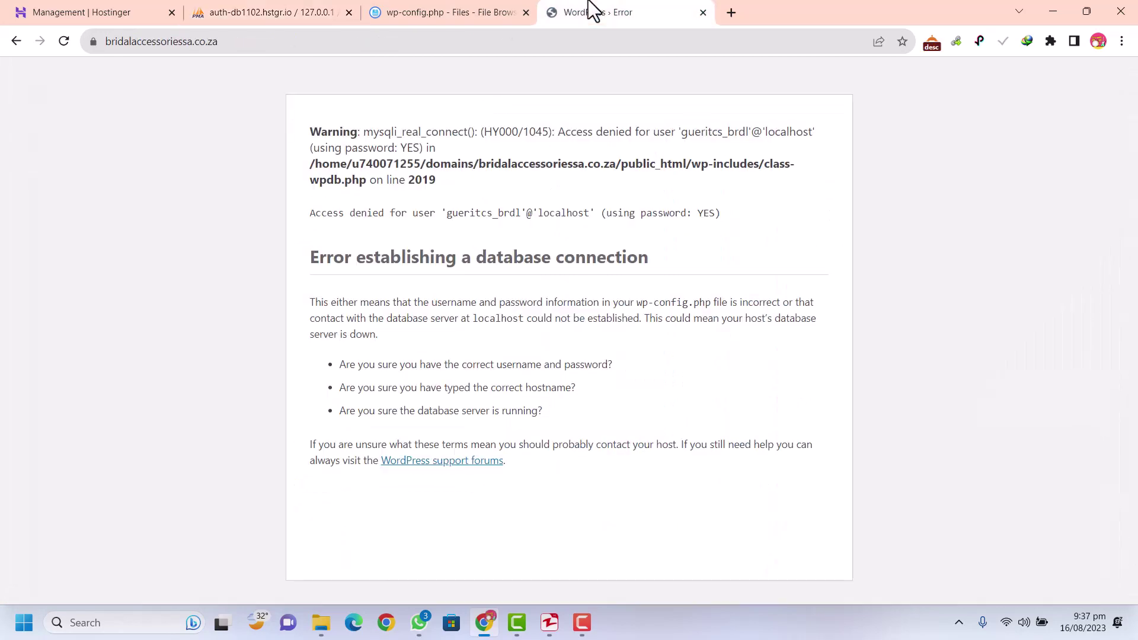
{"action": "left_click", "coordinate": [64, 42]}
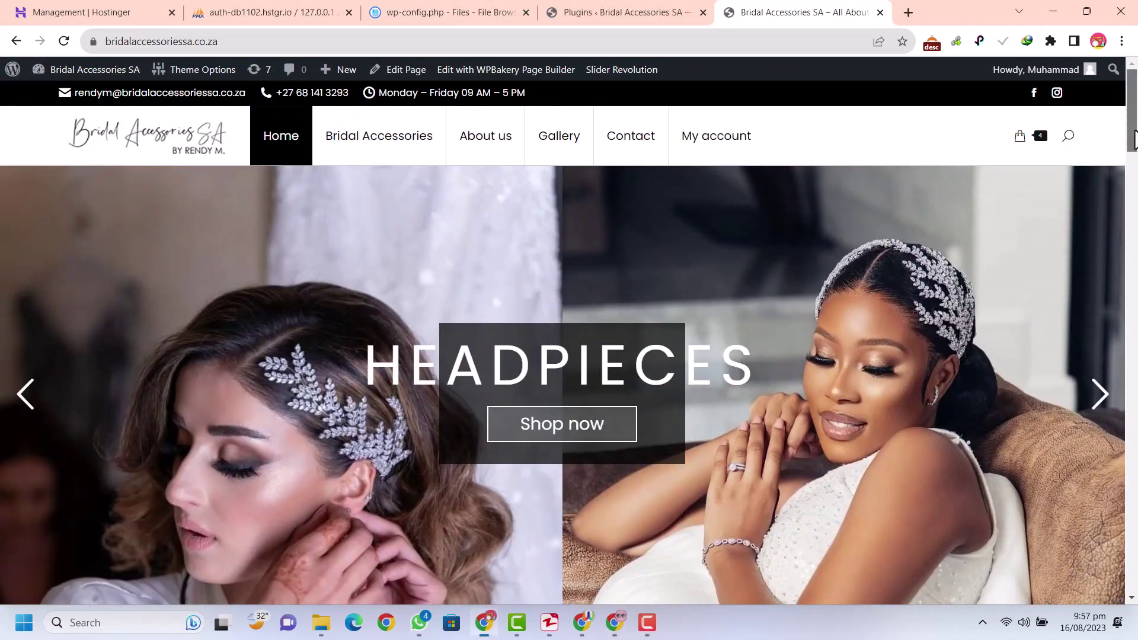
{"action": "left_click_drag", "start_coordinate": [1134, 157], "coordinate": [1126, 122]}
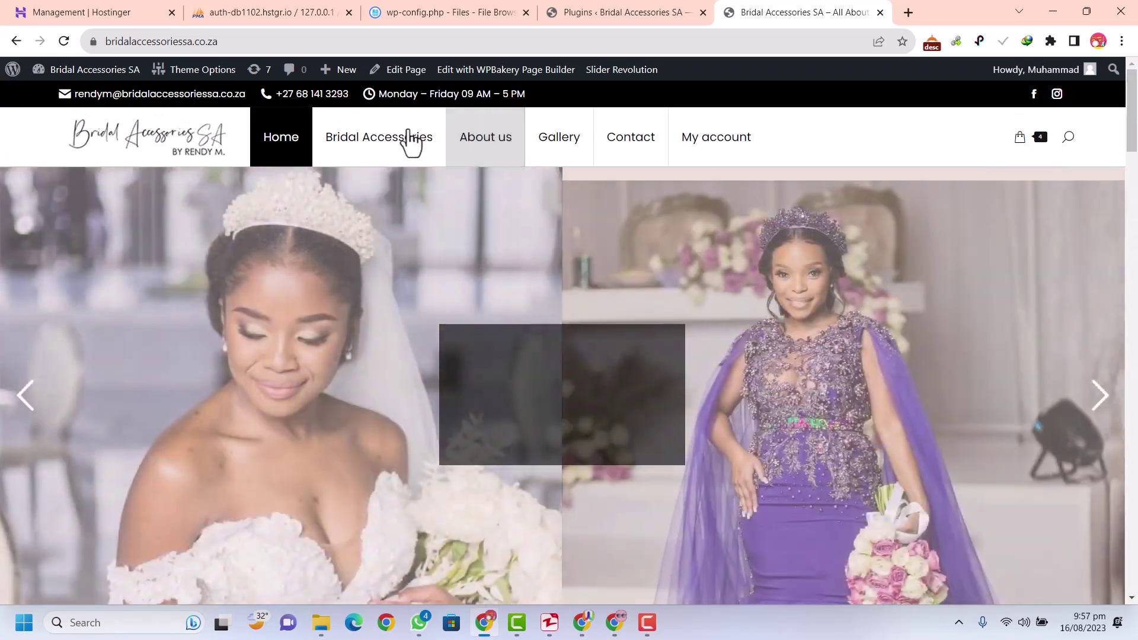
{"action": "mouse_move", "coordinate": [350, 147]}
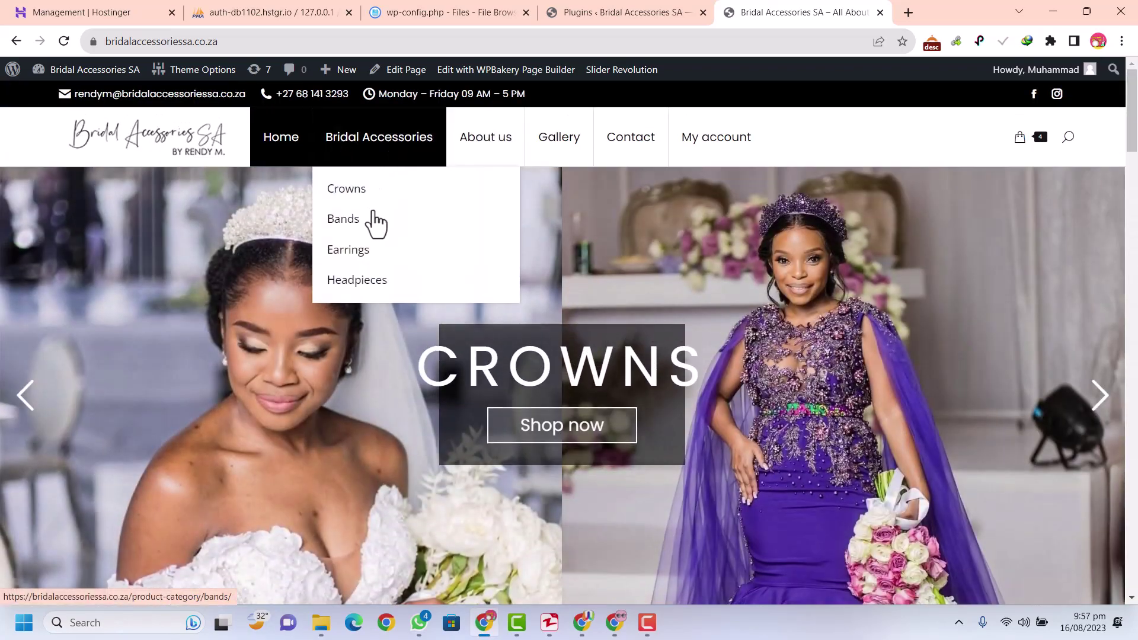
Open the About us page of bridalaccessoriessa.co.za and look through its text, photos and footer
{"action": "left_click", "coordinate": [500, 145]}
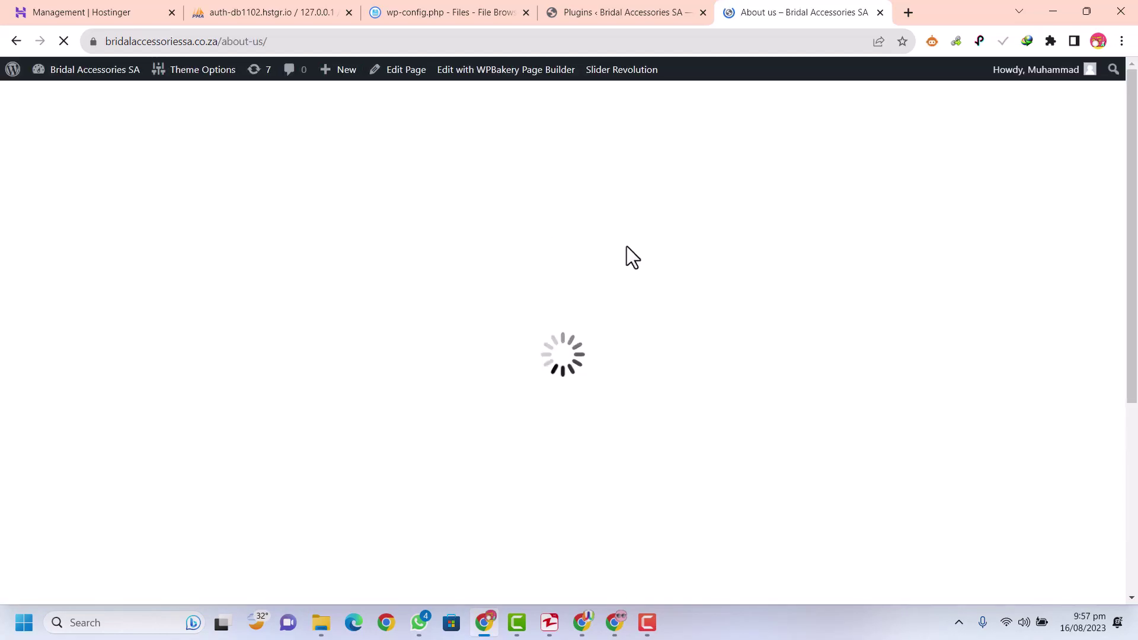
{"action": "scroll", "coordinate": [637, 252], "scroll_direction": "down", "scroll_amount": 5}
{"action": "scroll", "coordinate": [634, 236], "scroll_direction": "down", "scroll_amount": 10}
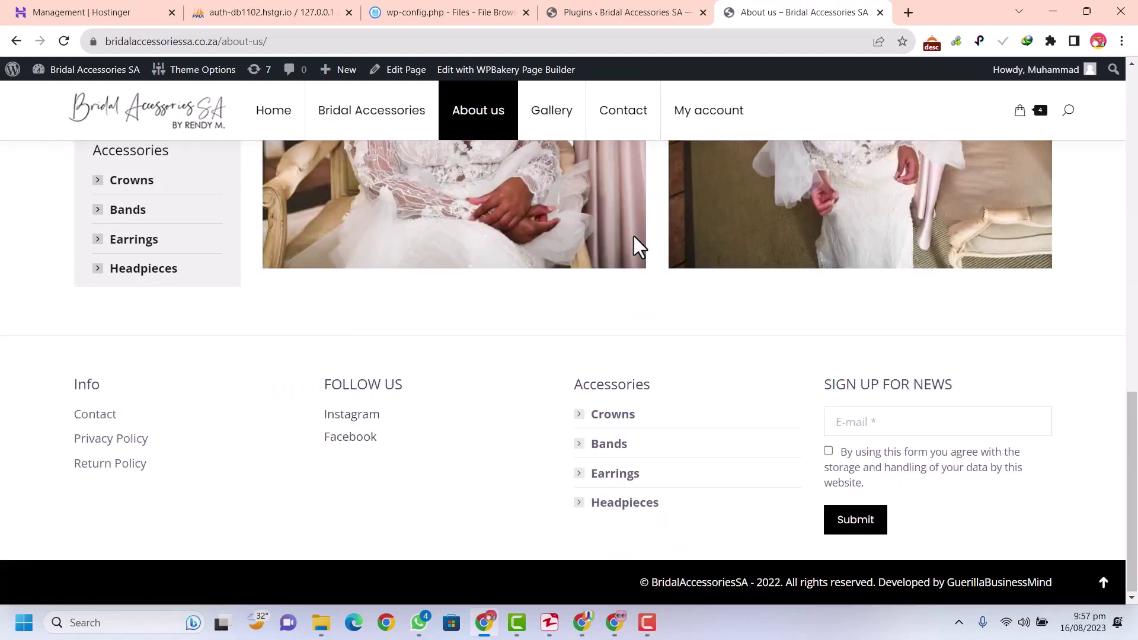
{"action": "scroll", "coordinate": [634, 236], "scroll_direction": "up", "scroll_amount": 15}
{"action": "scroll", "coordinate": [634, 236], "scroll_direction": "down", "scroll_amount": 11}
{"action": "scroll", "coordinate": [634, 236], "scroll_direction": "up", "scroll_amount": 10}
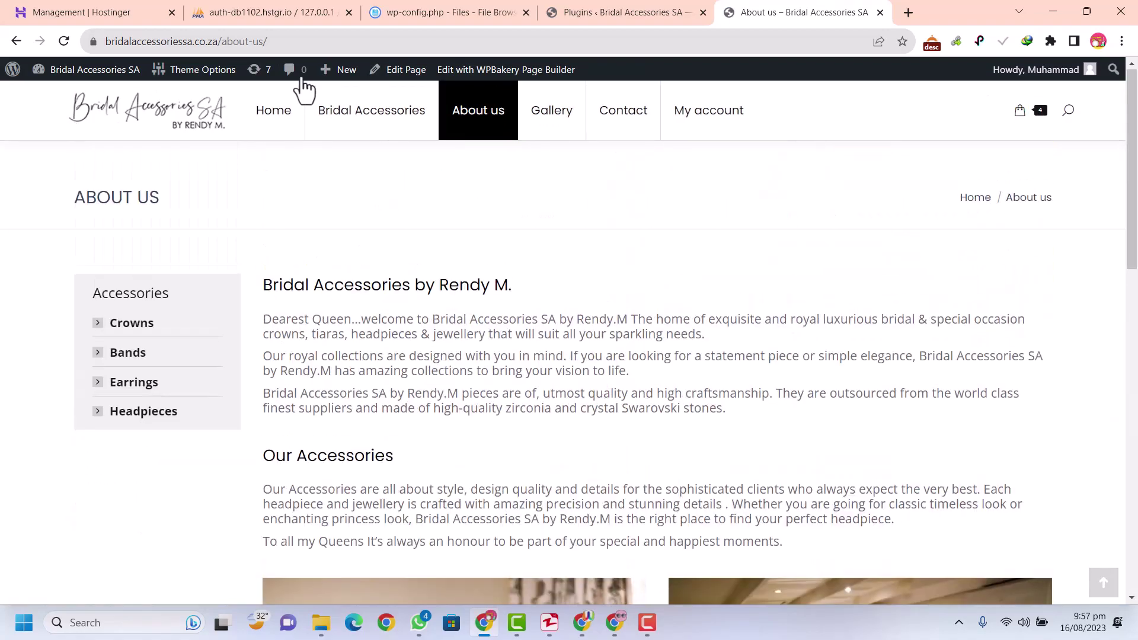
Copy the site's base address, search for dns checker in a new browser tab and open dnschecker.org
{"action": "left_click_drag", "start_coordinate": [217, 41], "coordinate": [95, 38]}
{"action": "key", "text": "ctrl+c"}
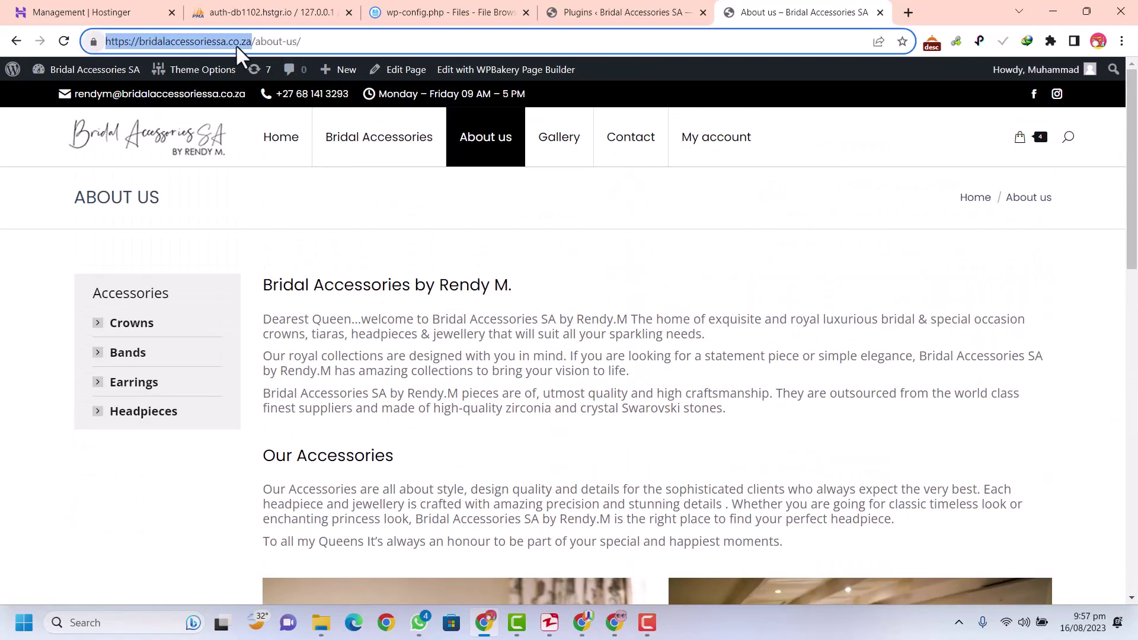
{"action": "left_click", "coordinate": [908, 13]}
{"action": "type", "text": "dns"}
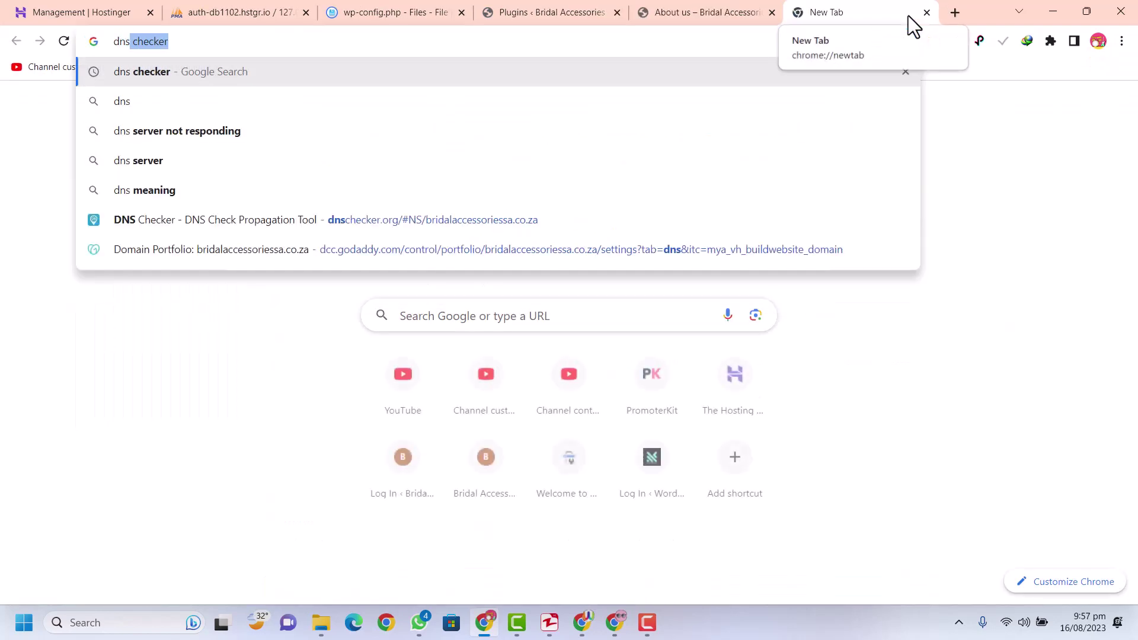
{"action": "key", "text": "Return"}
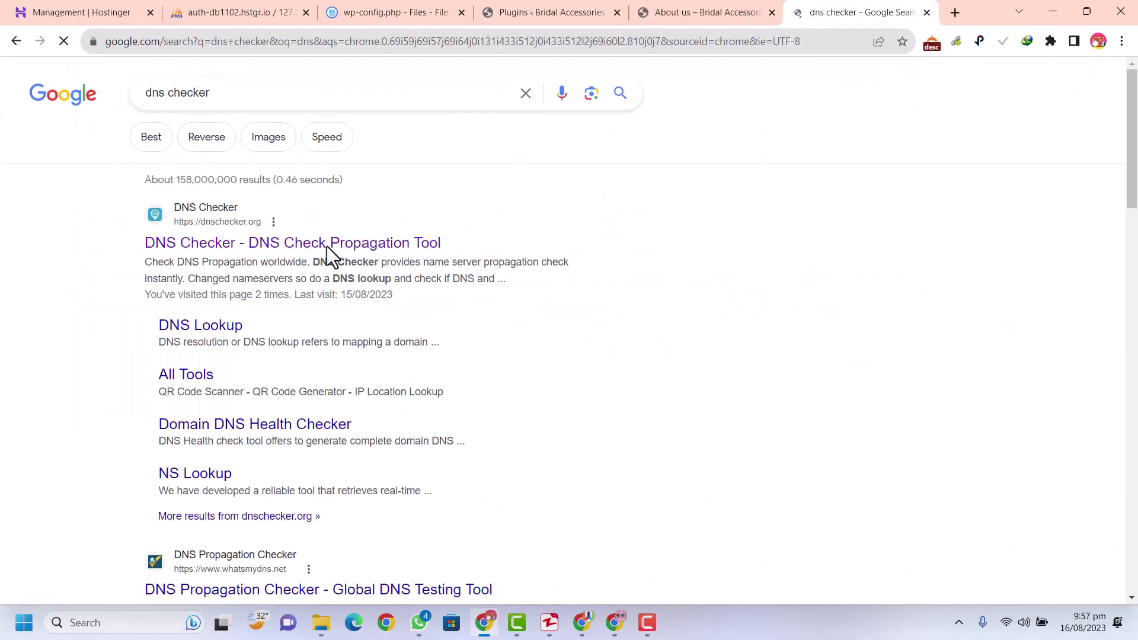
{"action": "left_click", "coordinate": [339, 243]}
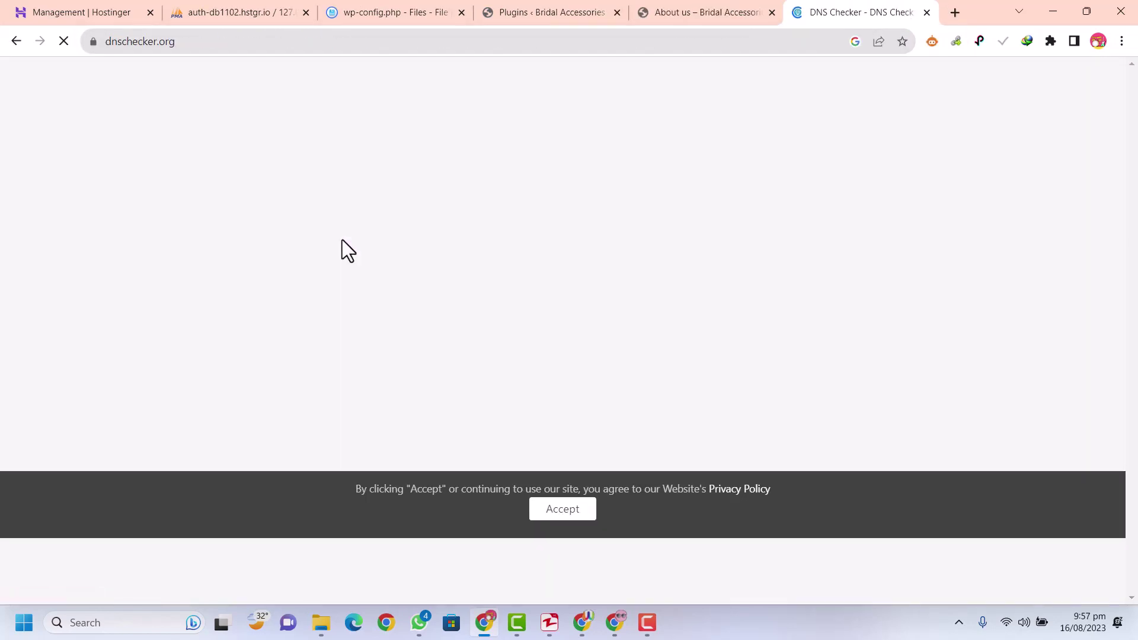
{"action": "left_click", "coordinate": [201, 208]}
{"action": "key", "text": "ctrl+v"}
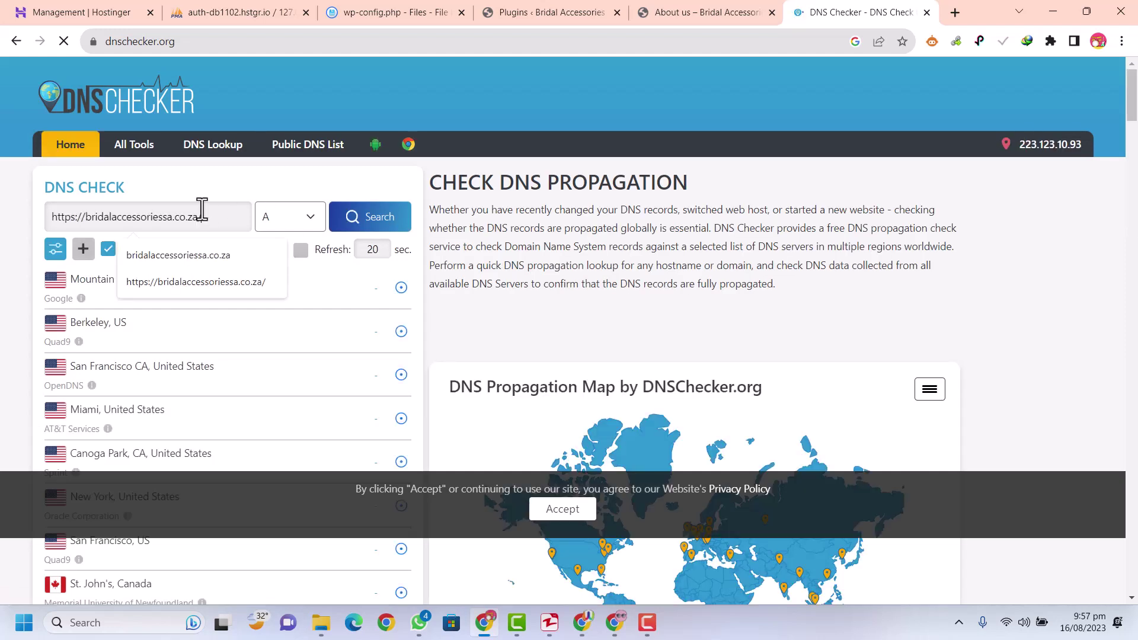
{"action": "left_click", "coordinate": [290, 225]}
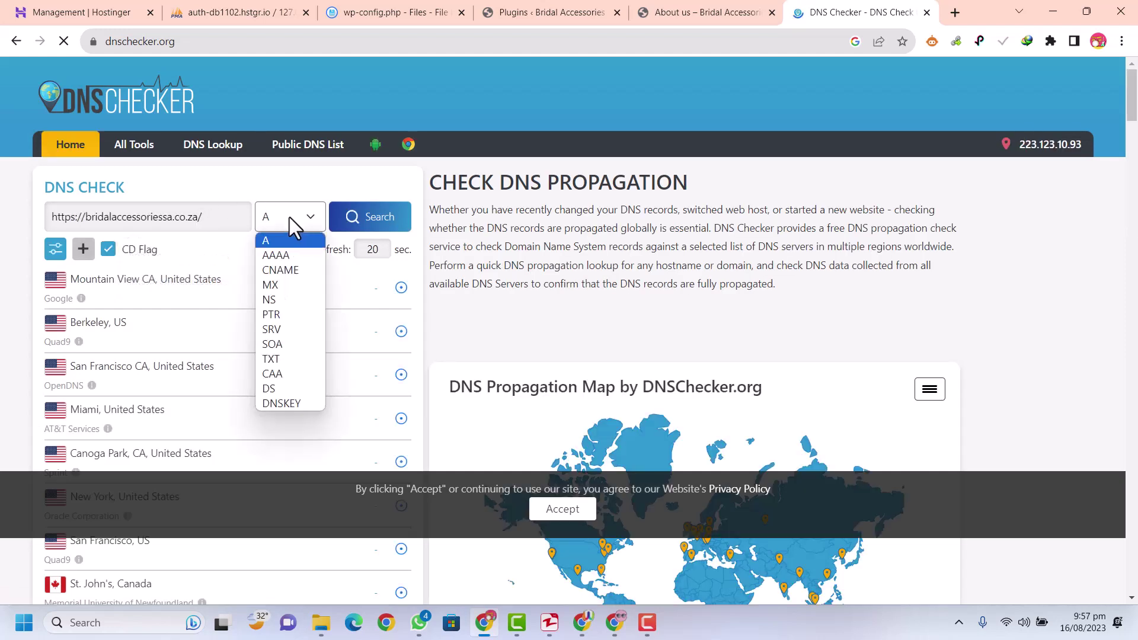
{"action": "left_click", "coordinate": [284, 300]}
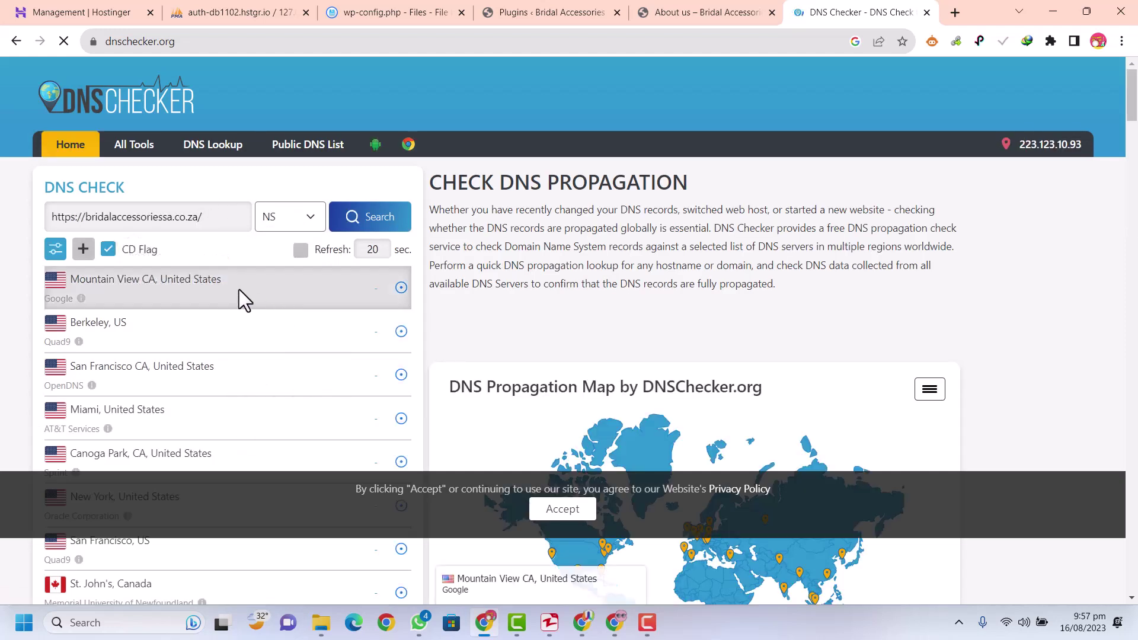
{"action": "left_click", "coordinate": [343, 222]}
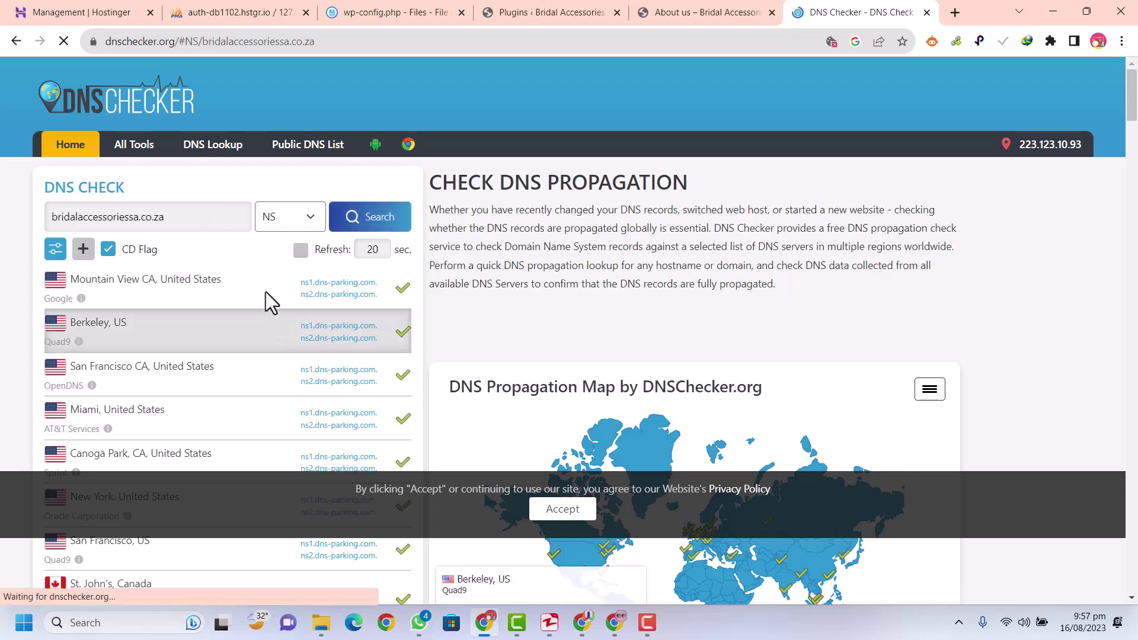
{"action": "scroll", "coordinate": [287, 343], "scroll_direction": "down", "scroll_amount": 2}
{"action": "scroll", "coordinate": [287, 343], "scroll_direction": "down", "scroll_amount": 4}
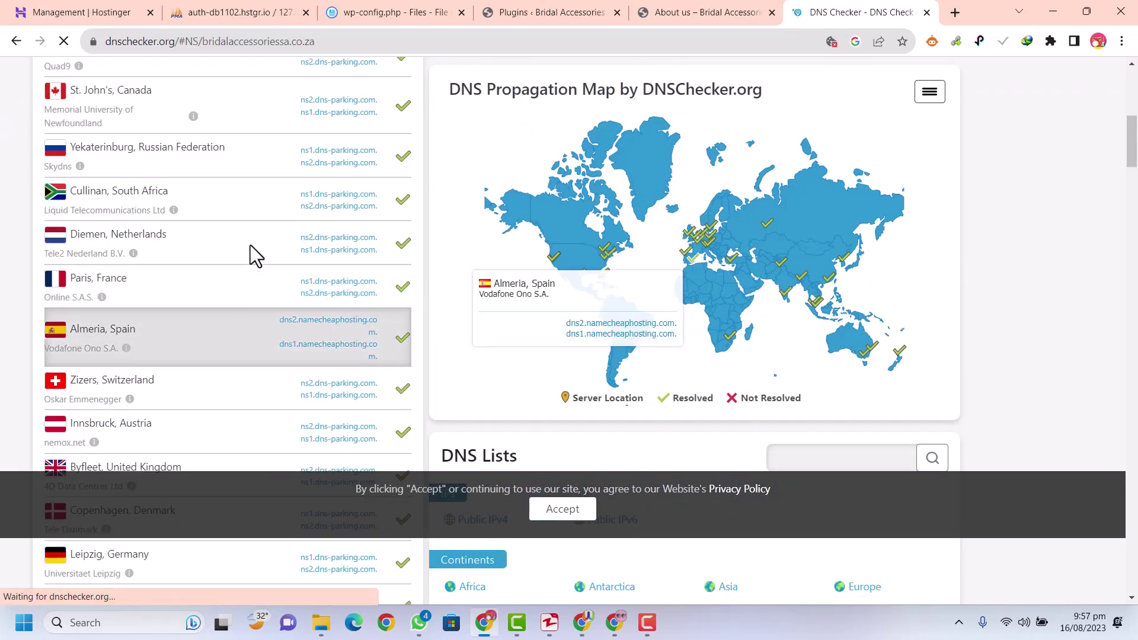
{"action": "scroll", "coordinate": [293, 231], "scroll_direction": "up", "scroll_amount": 4}
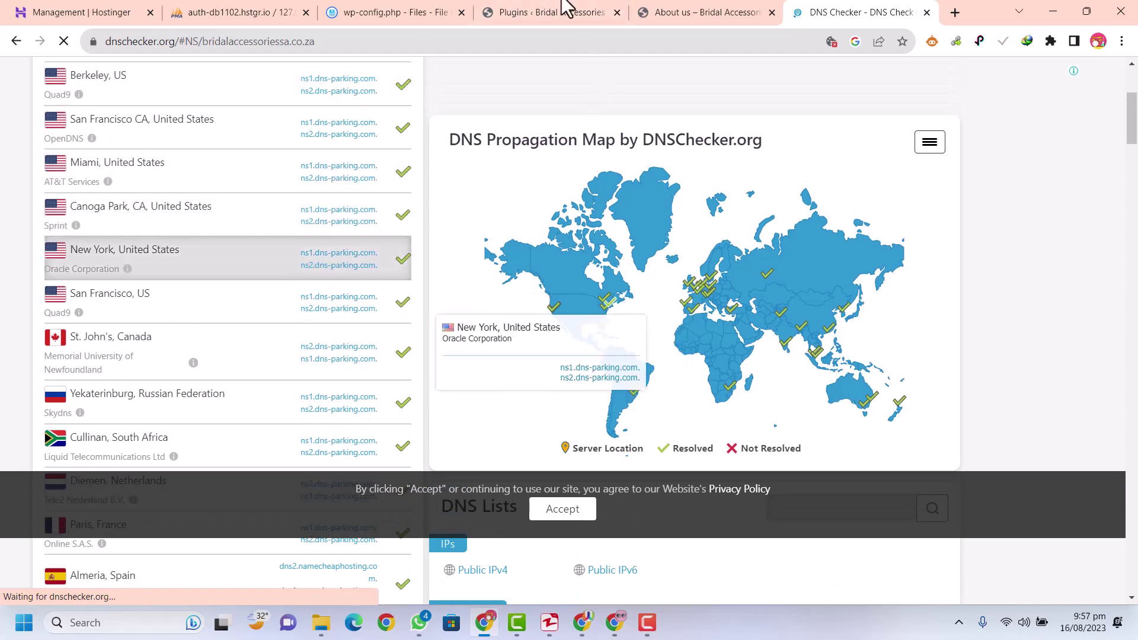
Return to the site's About us page and check its text, images and footer again
{"action": "left_click", "coordinate": [705, 12]}
{"action": "scroll", "coordinate": [622, 326], "scroll_direction": "down", "scroll_amount": 10}
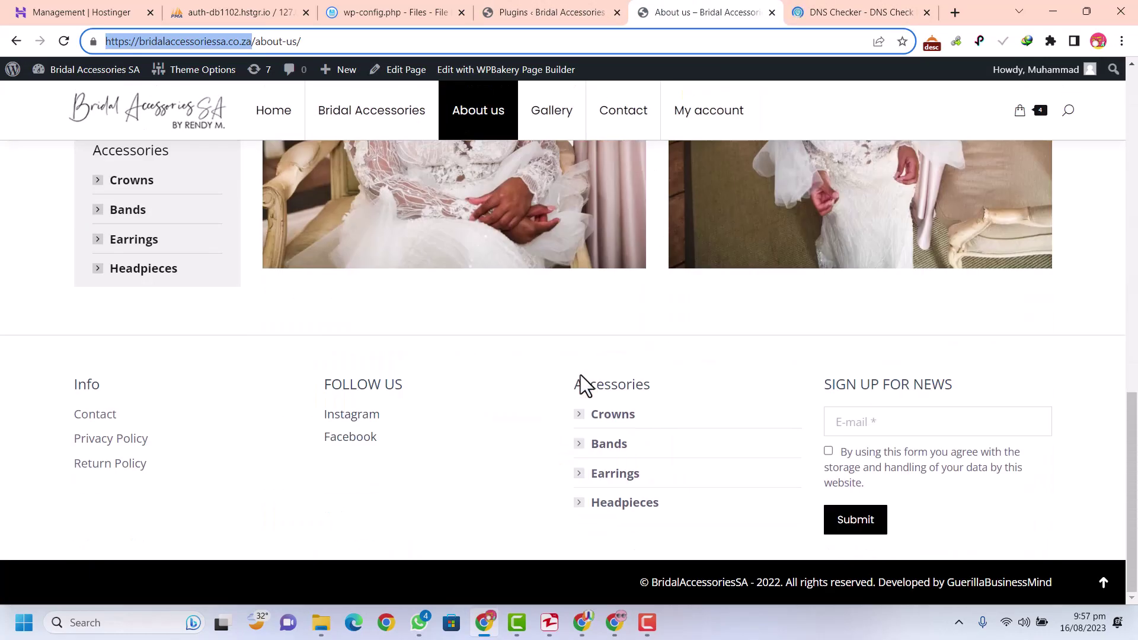
{"action": "scroll", "coordinate": [581, 375], "scroll_direction": "up", "scroll_amount": 10}
{"action": "scroll", "coordinate": [601, 453], "scroll_direction": "down", "scroll_amount": 2}
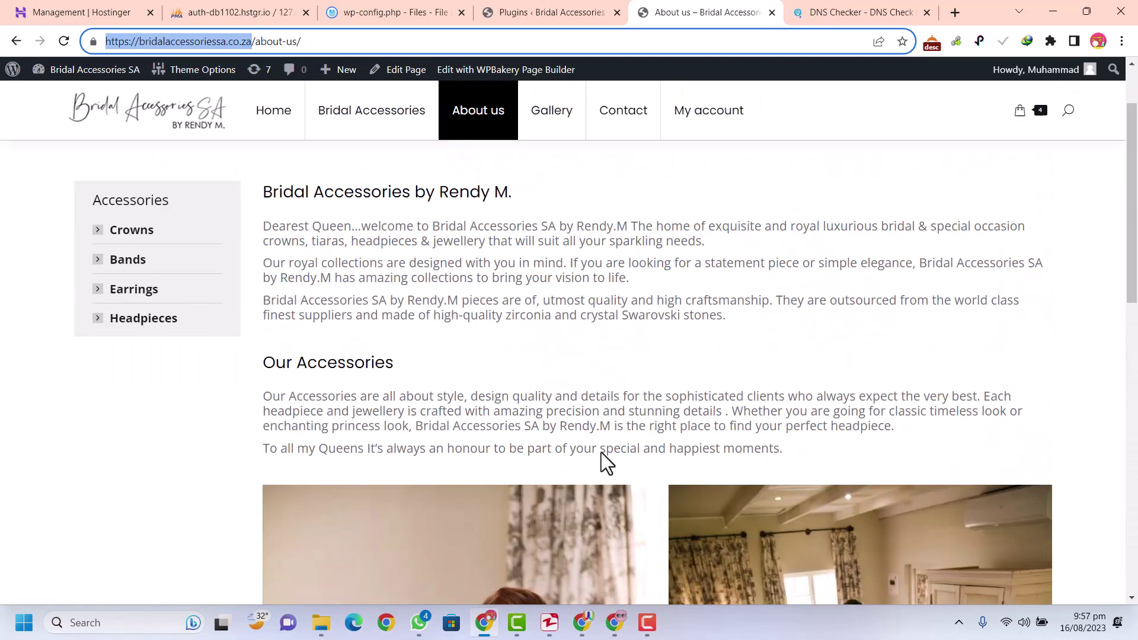
{"action": "scroll", "coordinate": [601, 453], "scroll_direction": "down", "scroll_amount": 6}
{"action": "scroll", "coordinate": [601, 453], "scroll_direction": "up", "scroll_amount": 5}
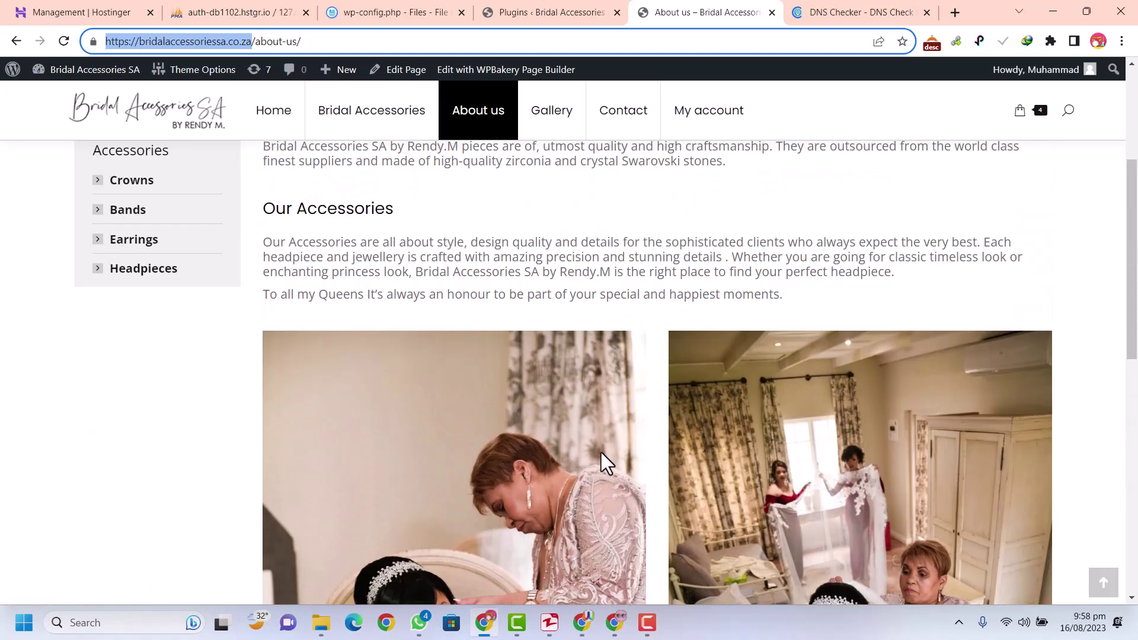
{"action": "scroll", "coordinate": [610, 443], "scroll_direction": "up", "scroll_amount": 4}
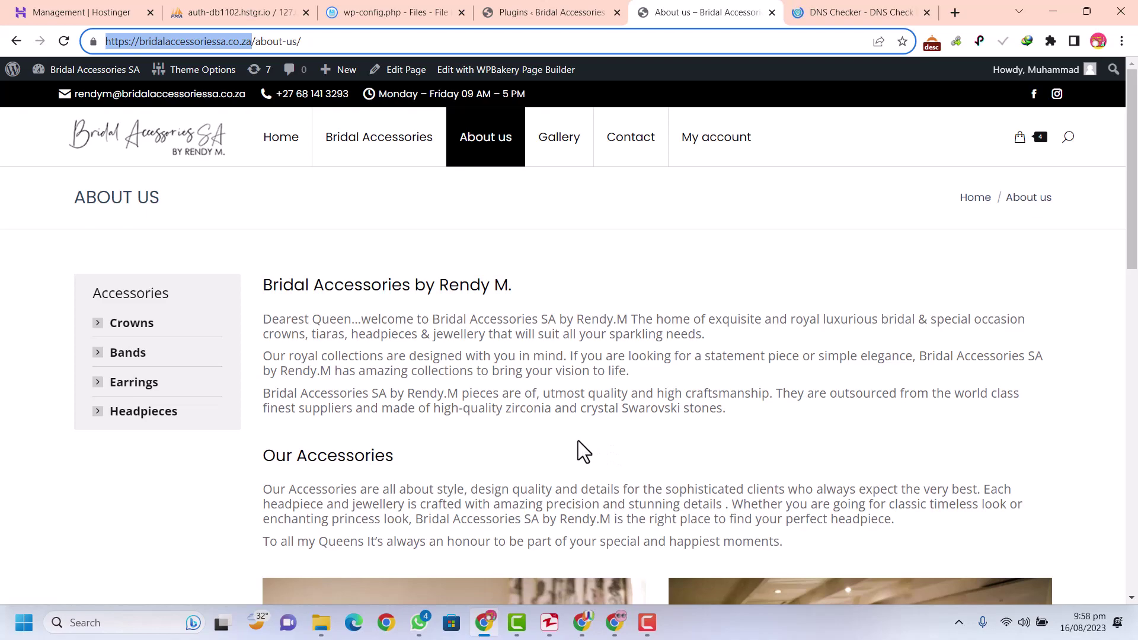
{"action": "scroll", "coordinate": [592, 433], "scroll_direction": "down", "scroll_amount": 7}
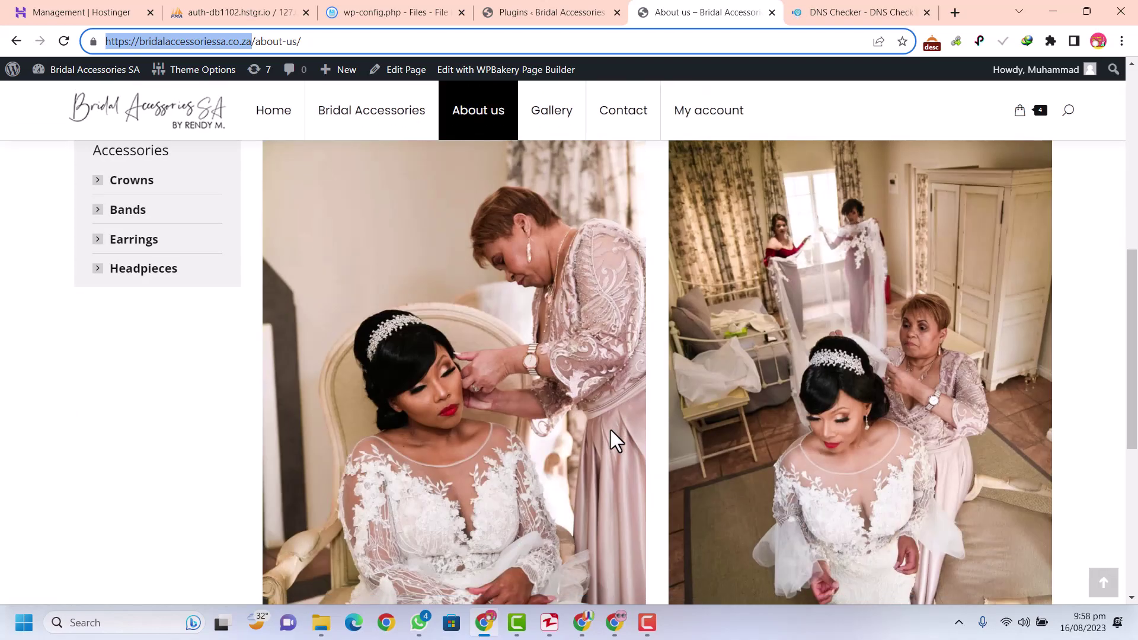
{"action": "scroll", "coordinate": [611, 430], "scroll_direction": "down", "scroll_amount": 5}
{"action": "scroll", "coordinate": [516, 357], "scroll_direction": "up", "scroll_amount": 15}
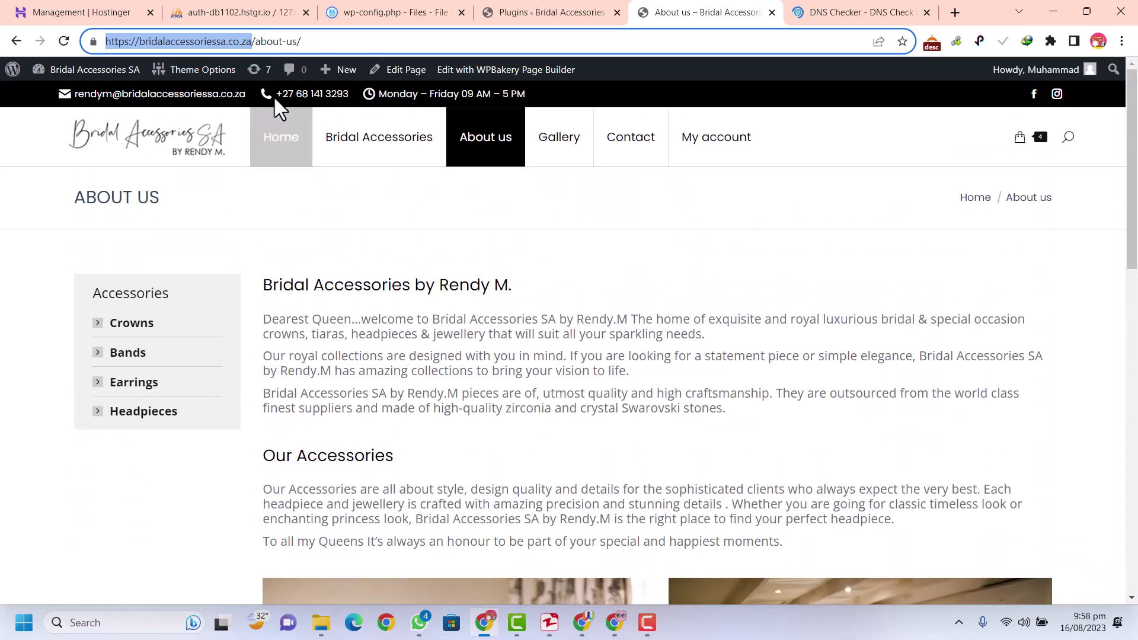
Open the site's Home page and look over its products, gallery, footer and header slider
{"action": "left_click", "coordinate": [276, 127]}
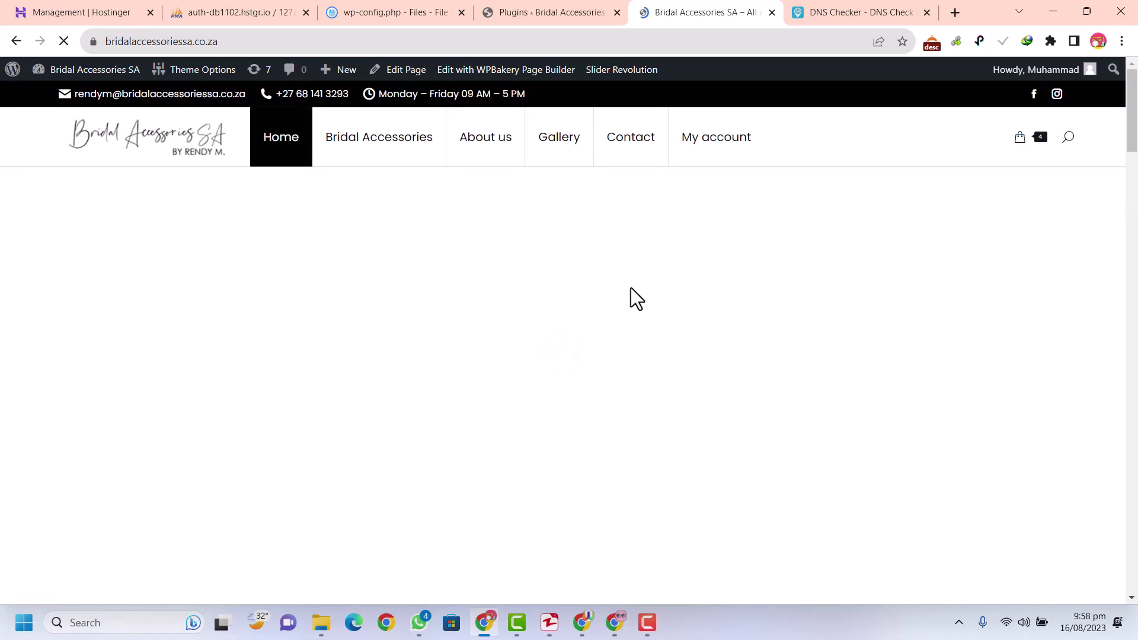
{"action": "scroll", "coordinate": [632, 287], "scroll_direction": "down", "scroll_amount": 20}
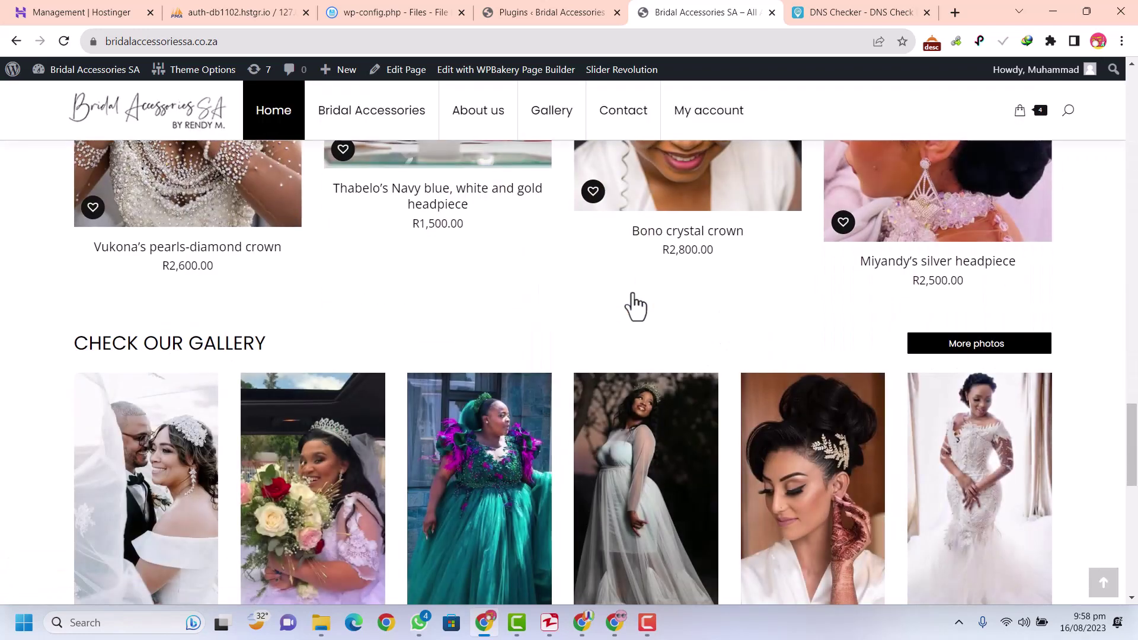
{"action": "scroll", "coordinate": [633, 304], "scroll_direction": "down", "scroll_amount": 8}
{"action": "scroll", "coordinate": [1136, 374], "scroll_direction": "down", "scroll_amount": 3}
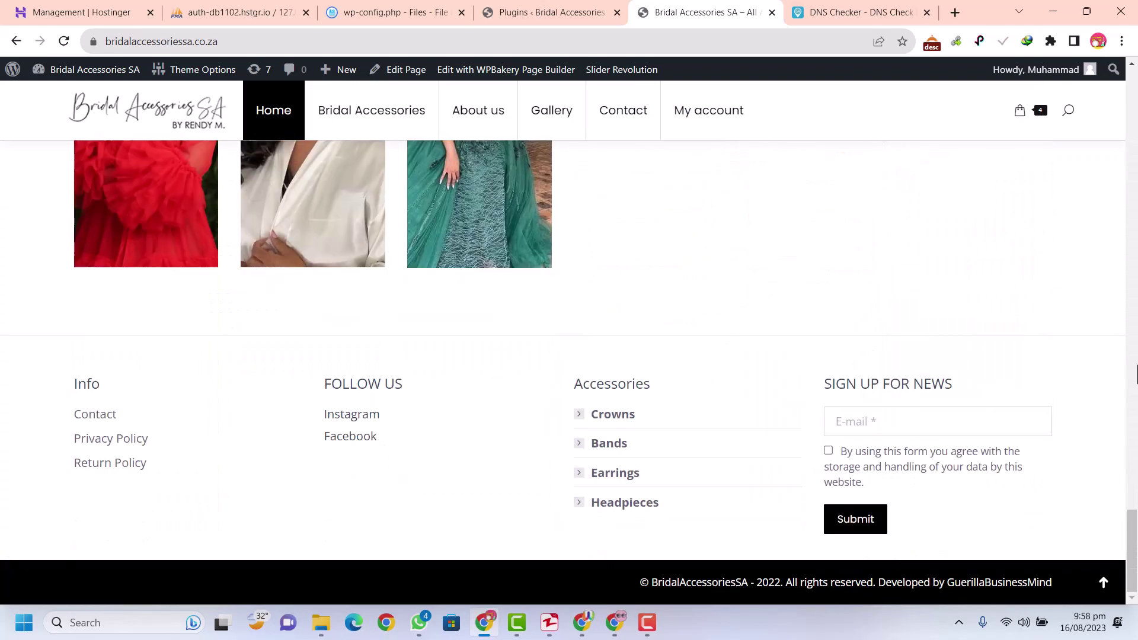
{"action": "scroll", "coordinate": [1136, 375], "scroll_direction": "up", "scroll_amount": 20}
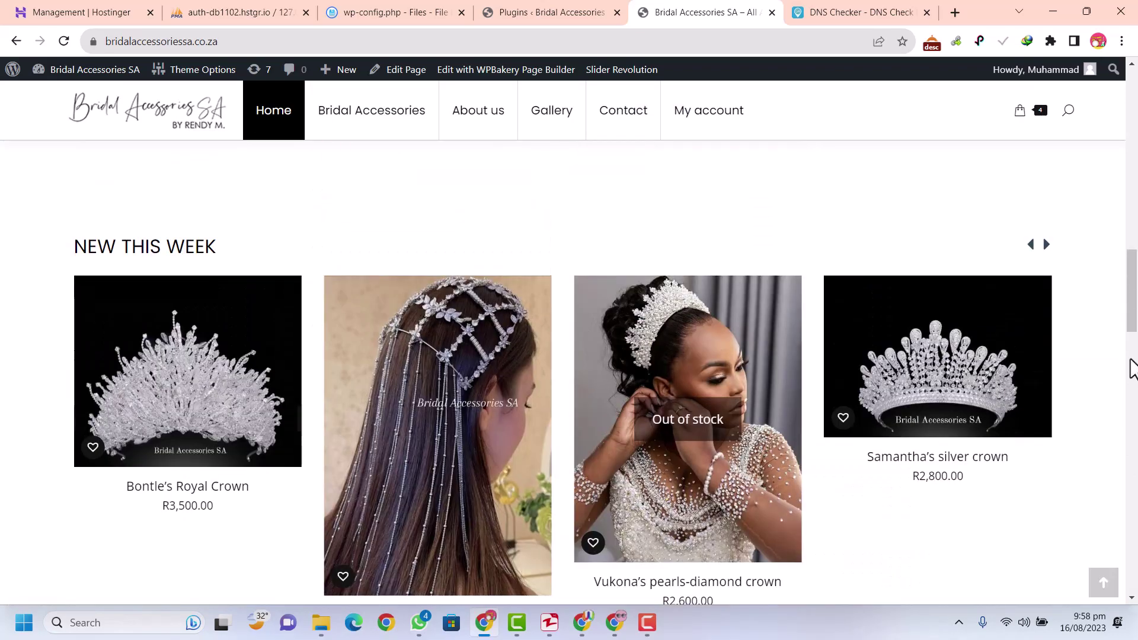
{"action": "left_click_drag", "start_coordinate": [1132, 339], "coordinate": [1127, 132]}
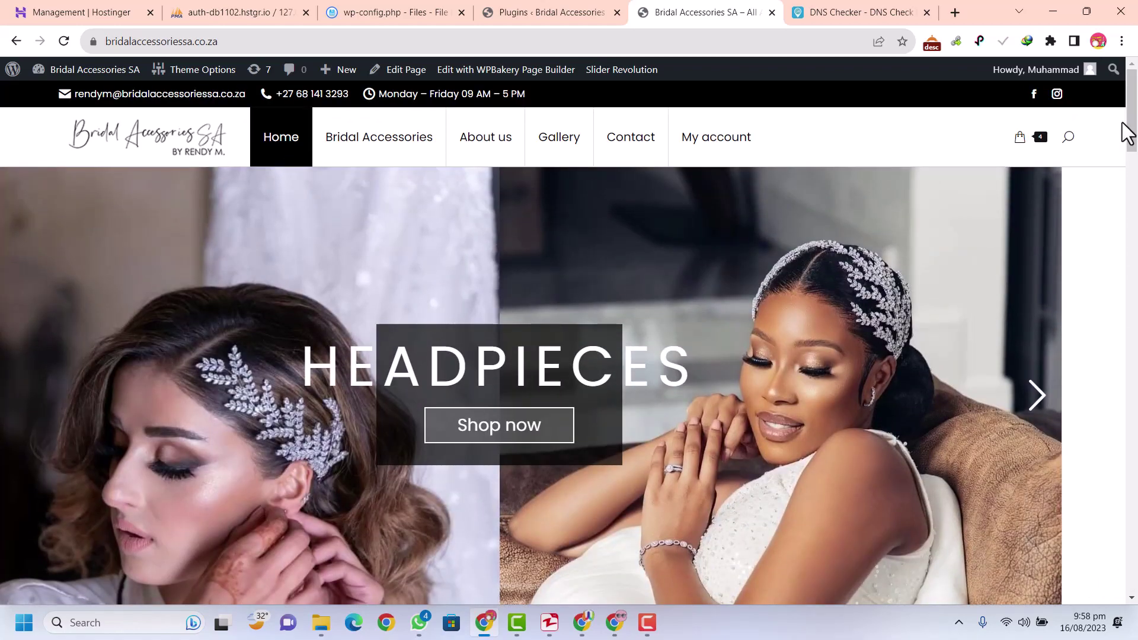